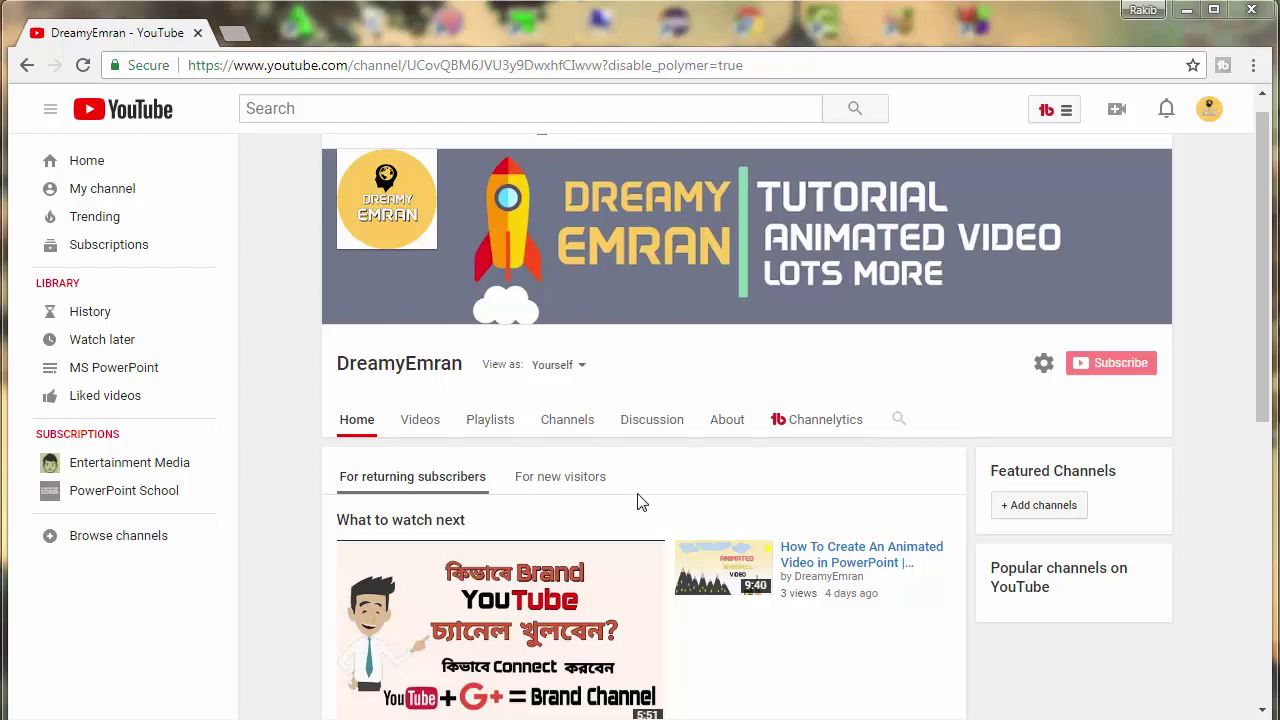
Load canva.com in a new Chrome tab to reach Canva's signed-in design dashboard
{"action": "left_click", "coordinate": [234, 33]}
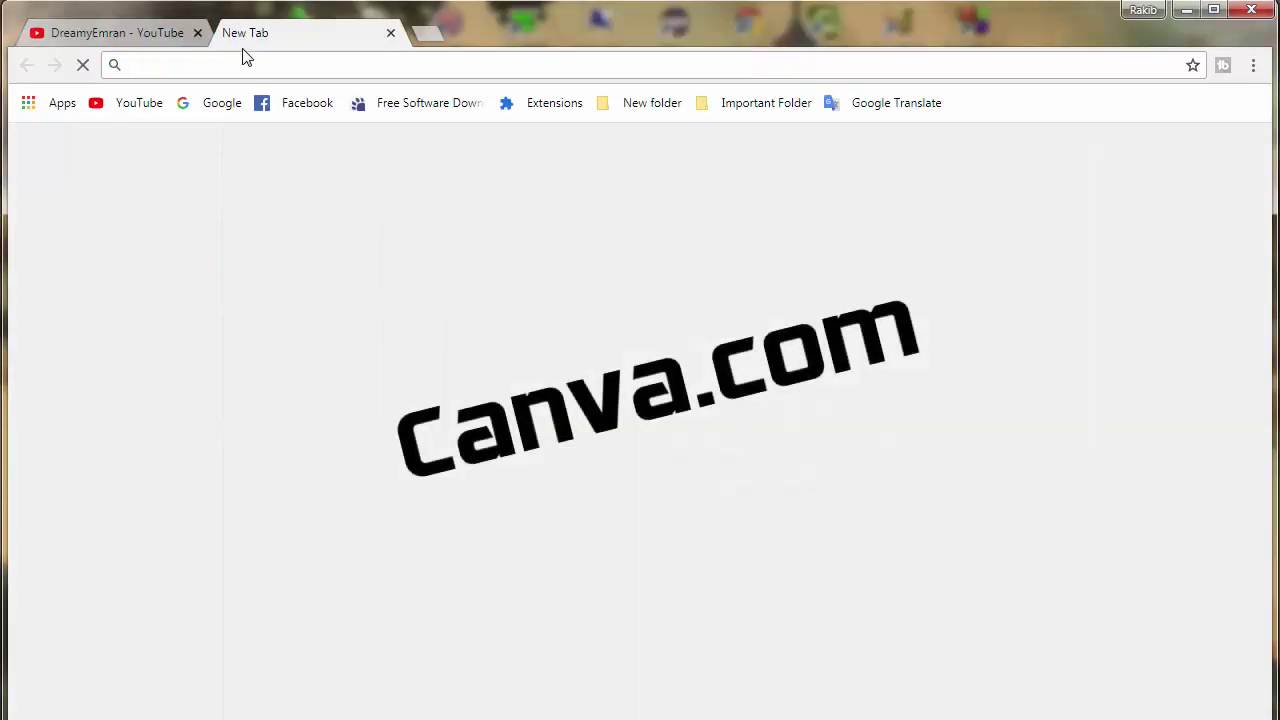
{"action": "type", "text": "canva.com"}
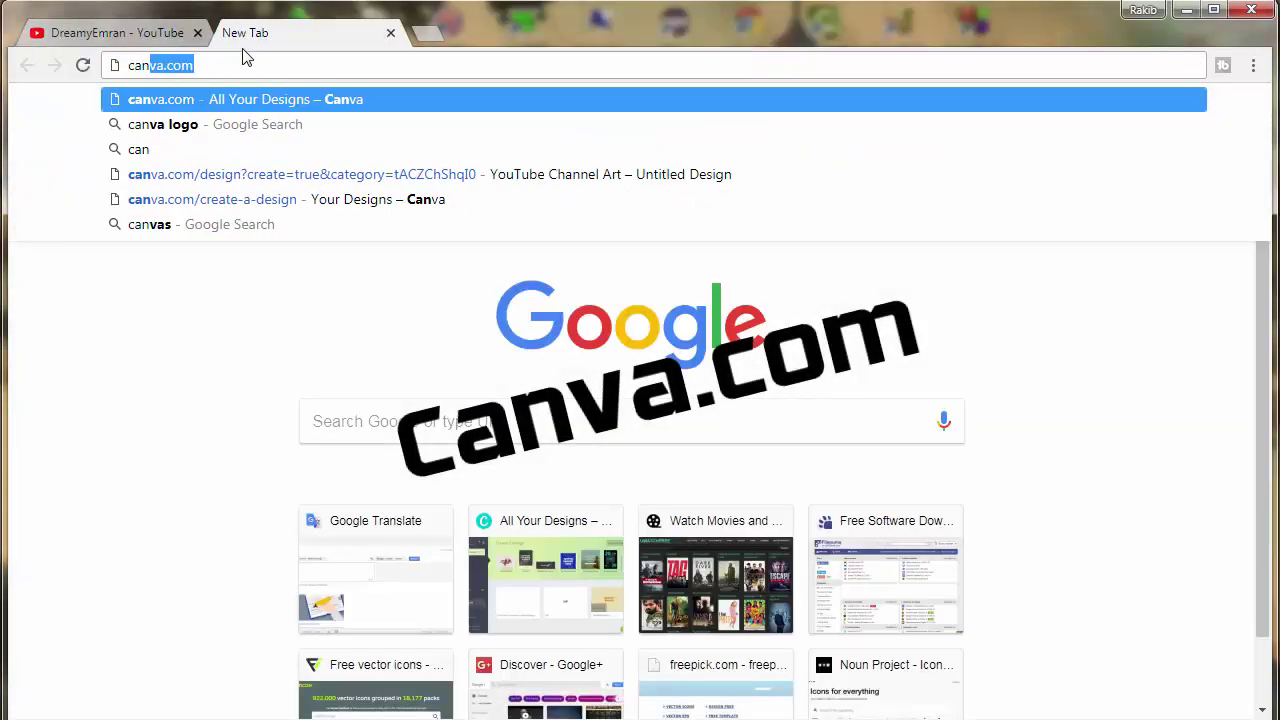
{"action": "key", "text": "Return"}
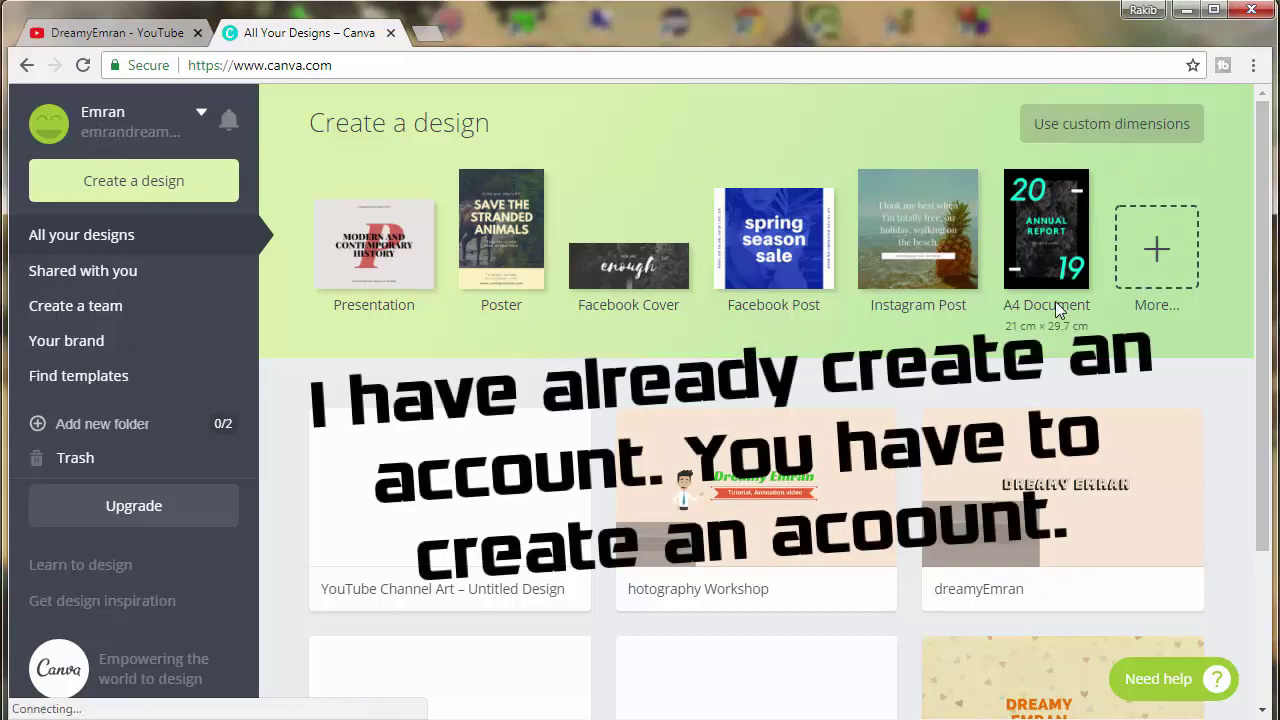
Start a blank YouTube Channel Art design from the Social Media & Email Headers list
{"action": "left_click", "coordinate": [1150, 268]}
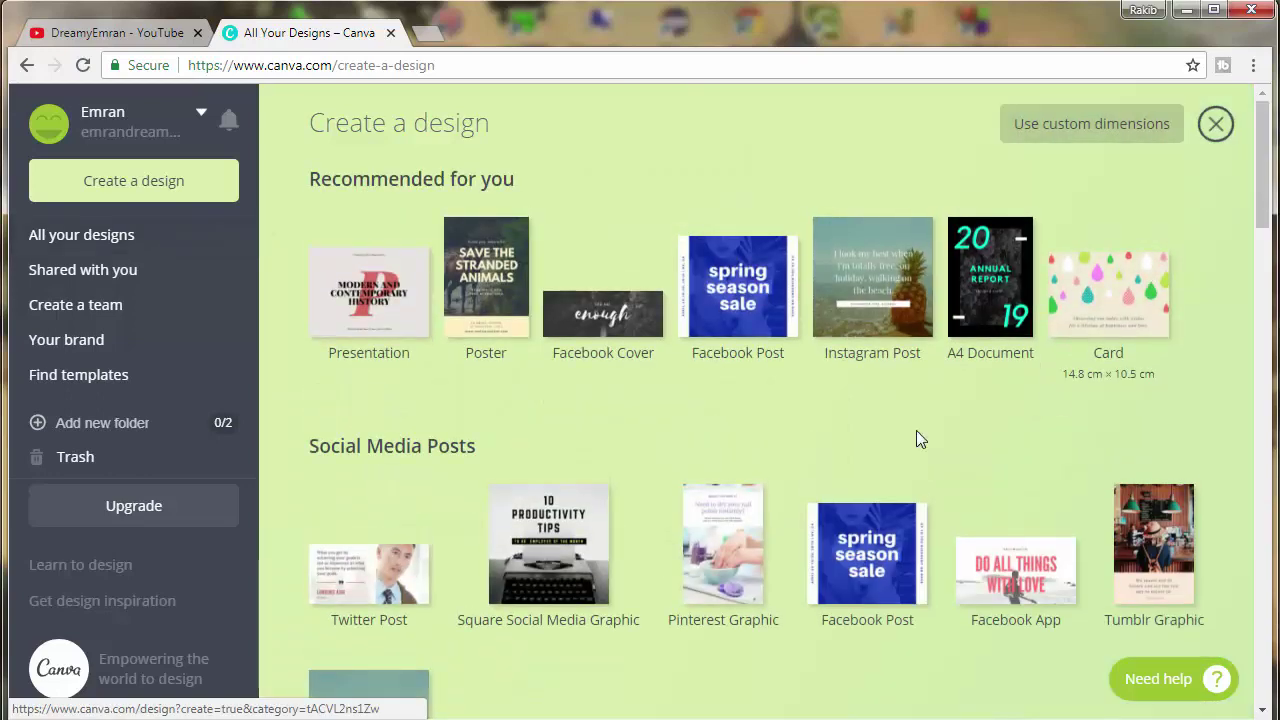
{"action": "scroll", "coordinate": [577, 470], "scroll_direction": "down", "scroll_amount": 1}
{"action": "scroll", "coordinate": [577, 470], "scroll_direction": "down", "scroll_amount": 2}
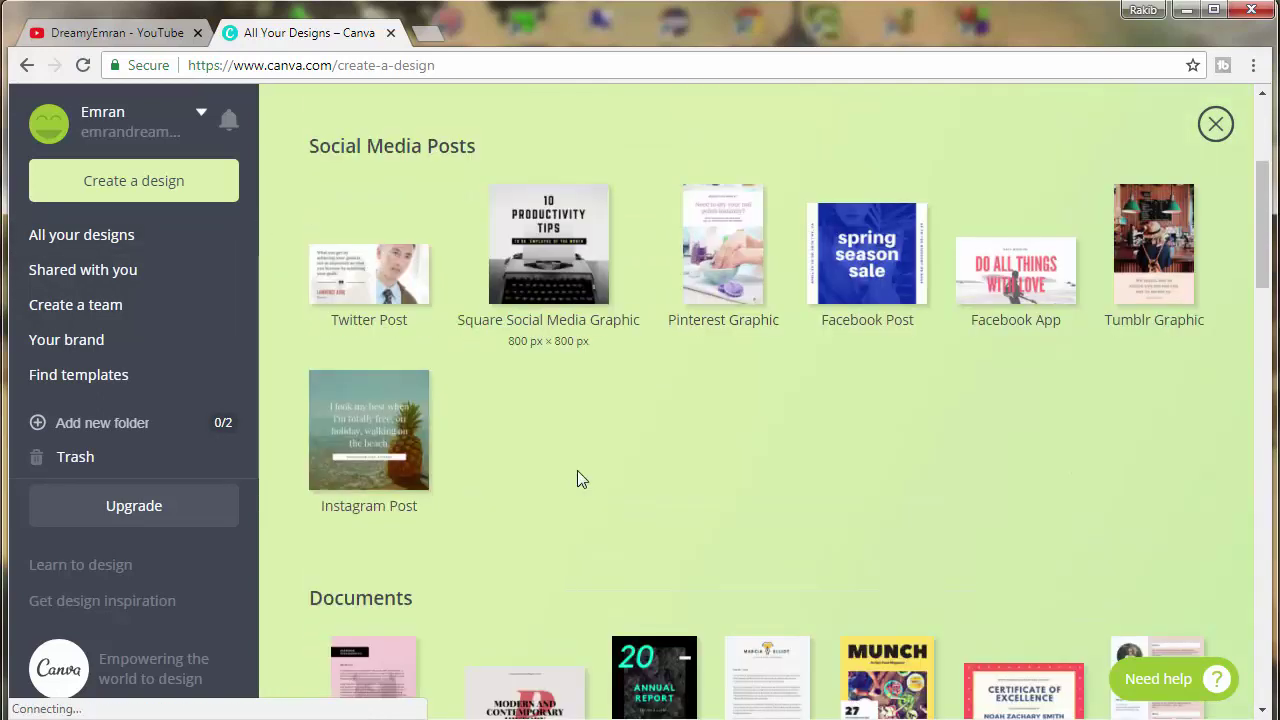
{"action": "scroll", "coordinate": [577, 470], "scroll_direction": "down", "scroll_amount": 2}
{"action": "scroll", "coordinate": [577, 470], "scroll_direction": "down", "scroll_amount": 1}
{"action": "scroll", "coordinate": [581, 481], "scroll_direction": "down", "scroll_amount": 1}
{"action": "scroll", "coordinate": [577, 478], "scroll_direction": "down", "scroll_amount": 1}
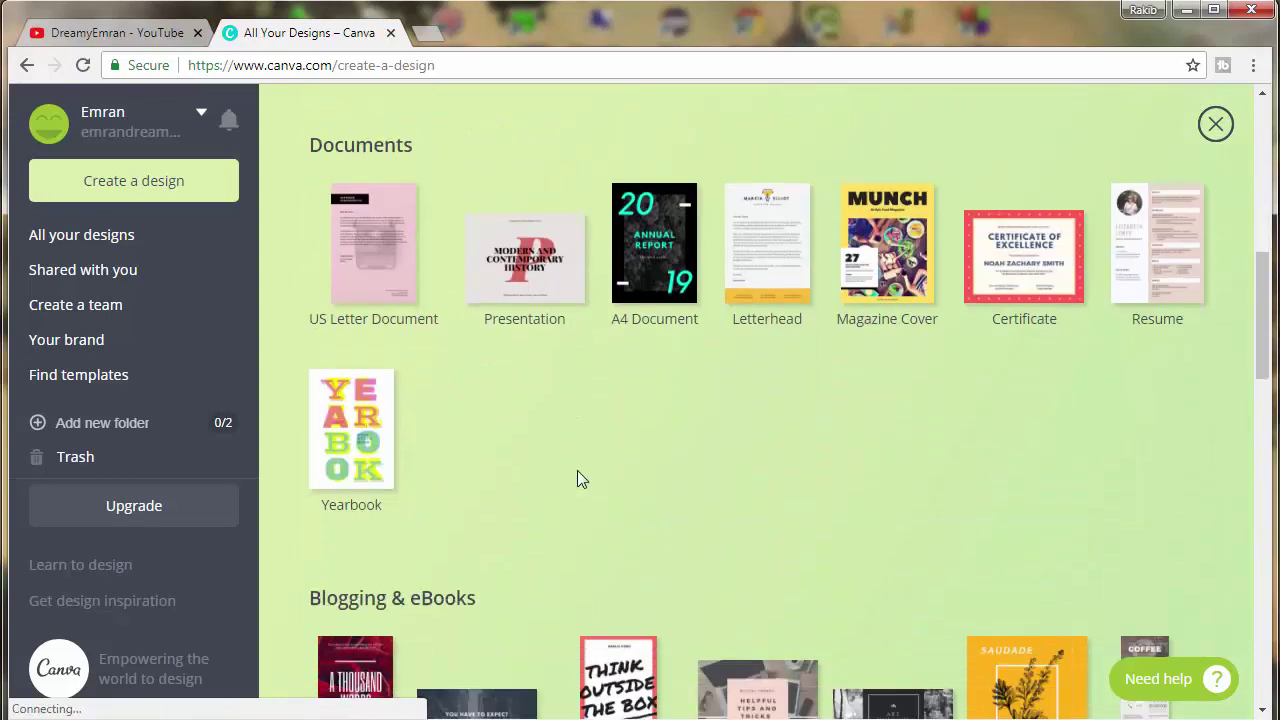
{"action": "scroll", "coordinate": [577, 478], "scroll_direction": "down", "scroll_amount": 3}
{"action": "scroll", "coordinate": [577, 478], "scroll_direction": "down", "scroll_amount": 1}
{"action": "scroll", "coordinate": [577, 478], "scroll_direction": "down", "scroll_amount": 2}
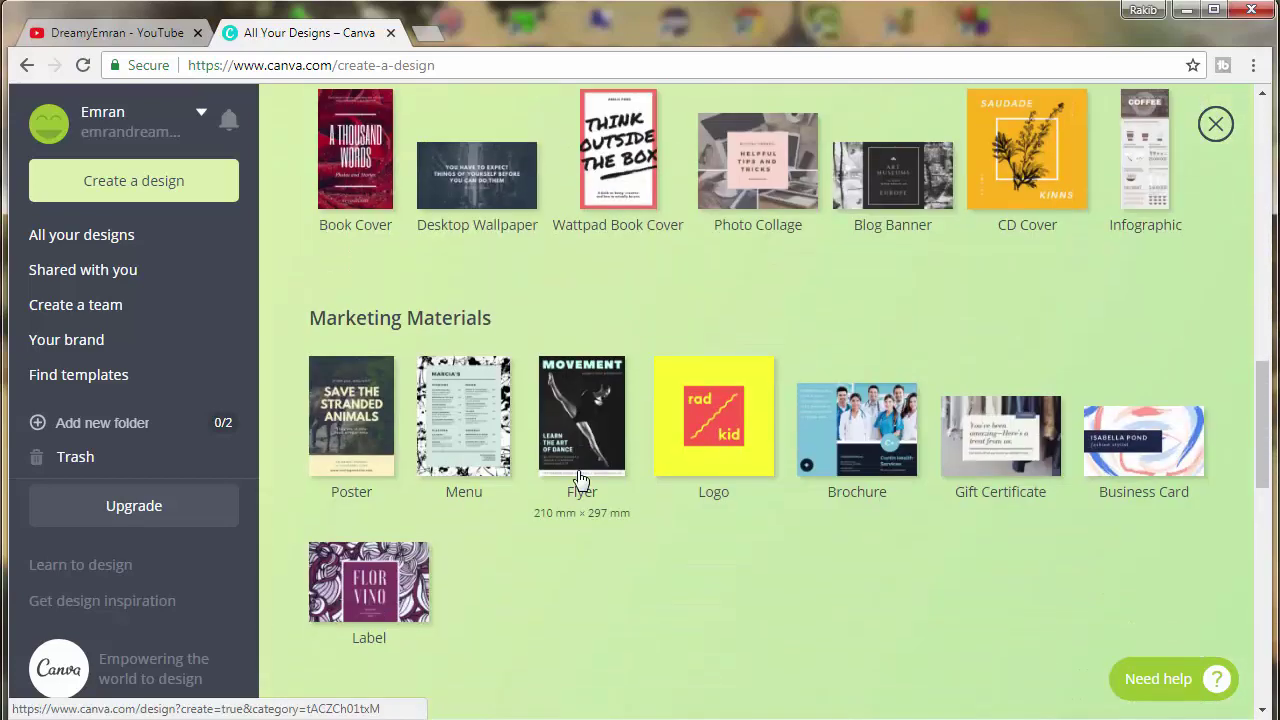
{"action": "scroll", "coordinate": [577, 478], "scroll_direction": "down", "scroll_amount": 2}
{"action": "scroll", "coordinate": [577, 478], "scroll_direction": "down", "scroll_amount": 1}
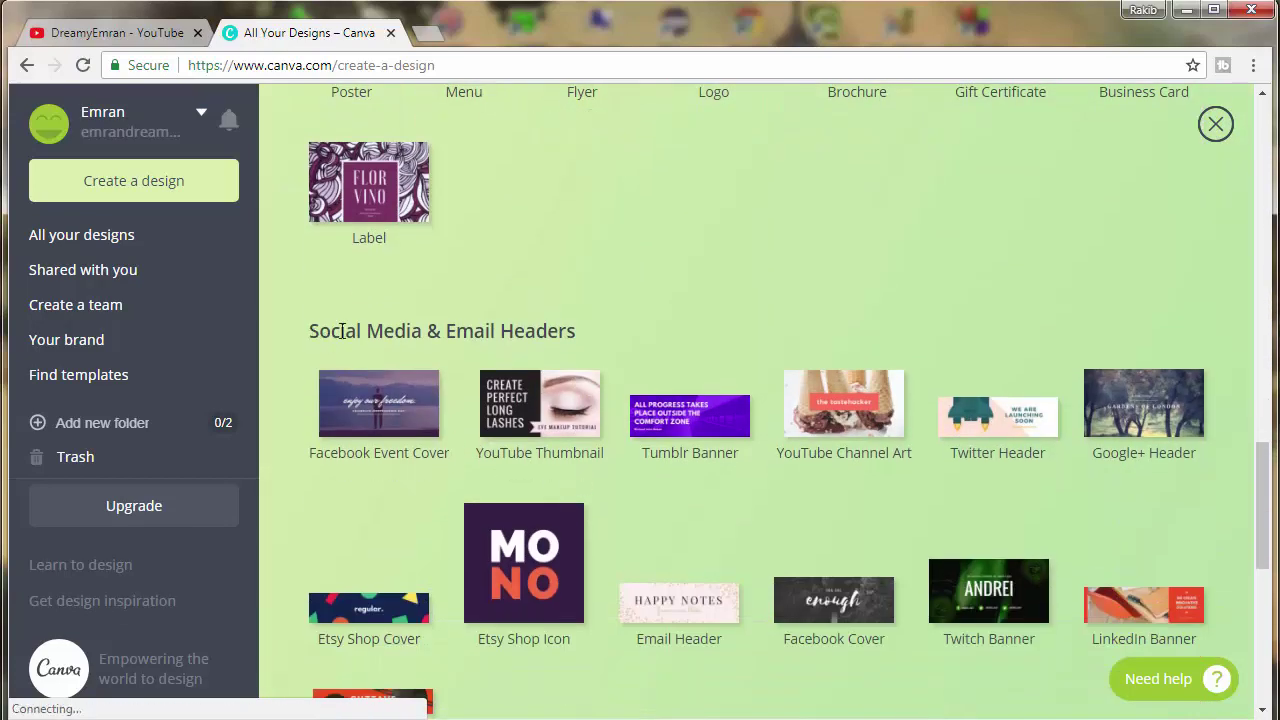
{"action": "left_click_drag", "start_coordinate": [560, 332], "coordinate": [582, 332]}
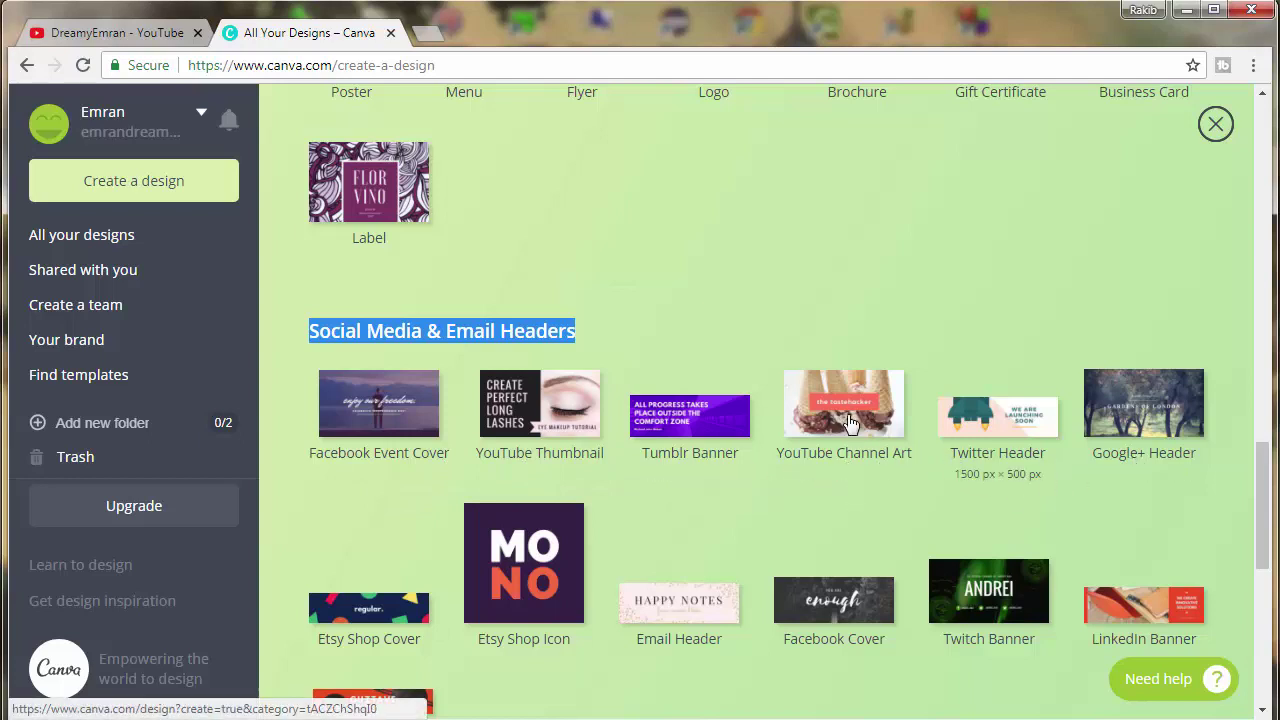
{"action": "left_click", "coordinate": [842, 416]}
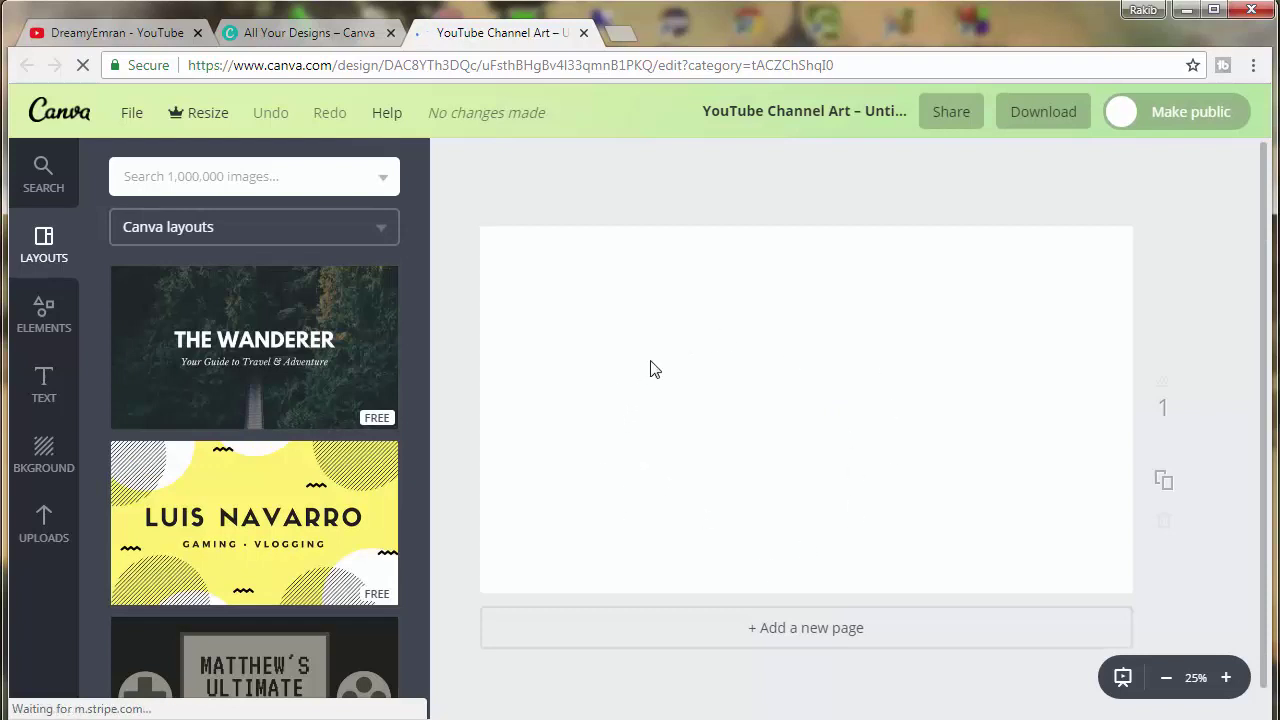
Browse the image search options and the ready-made layouts list in the side panel
{"action": "left_click", "coordinate": [44, 190]}
{"action": "left_click", "coordinate": [44, 245]}
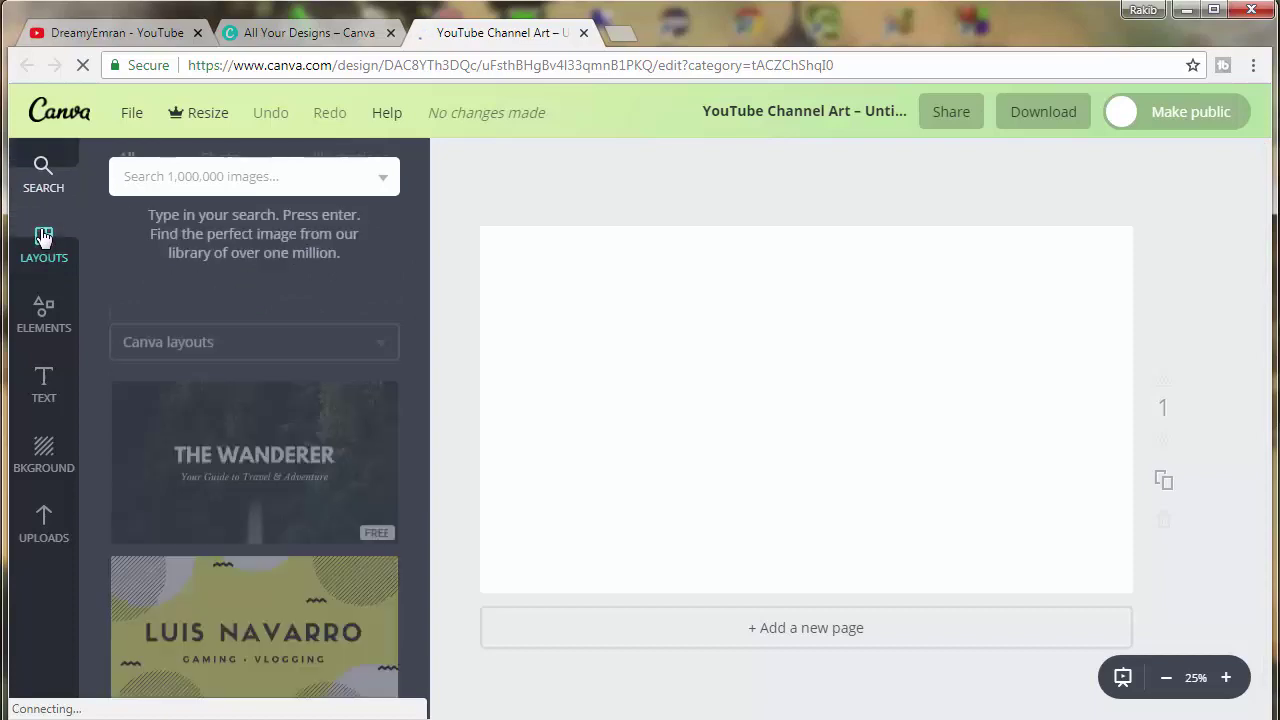
{"action": "scroll", "coordinate": [218, 378], "scroll_direction": "down", "scroll_amount": 5}
{"action": "scroll", "coordinate": [217, 376], "scroll_direction": "down", "scroll_amount": 5}
{"action": "scroll", "coordinate": [217, 380], "scroll_direction": "down", "scroll_amount": 5}
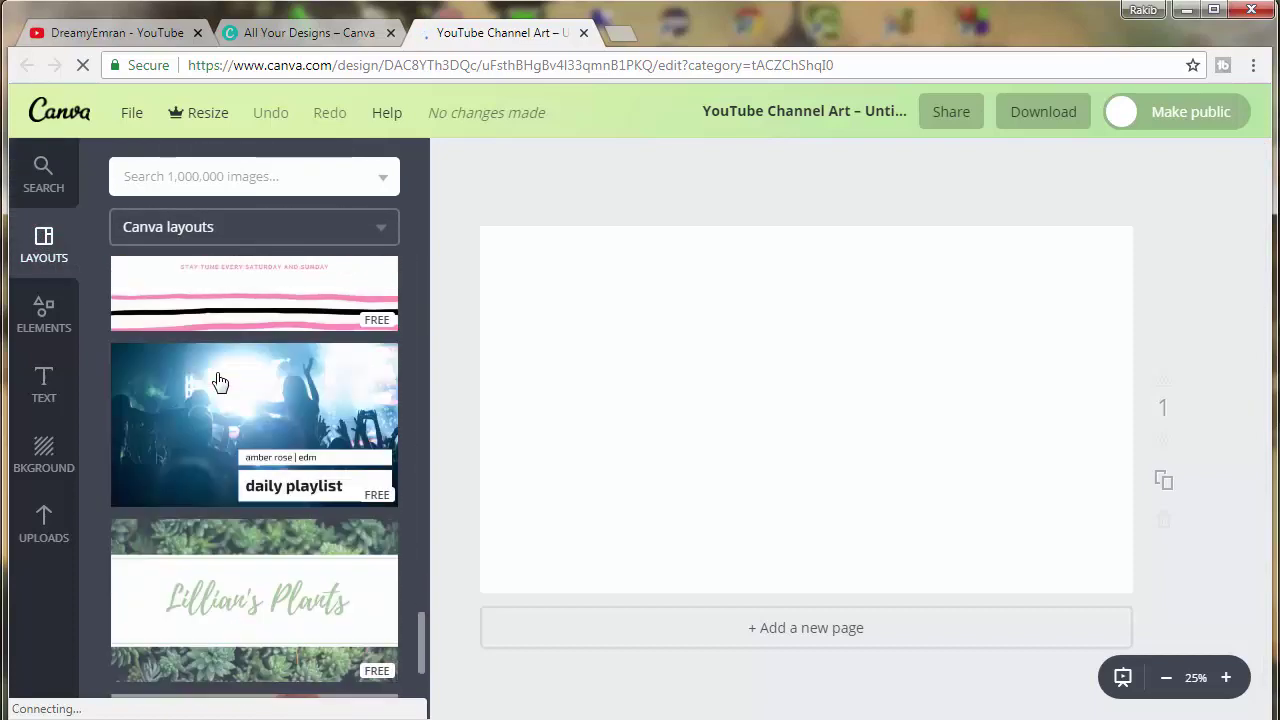
{"action": "scroll", "coordinate": [217, 380], "scroll_direction": "down", "scroll_amount": 3}
Add and enlarge the Brooklyn Bridge free photo, then delete it and return to element categories
{"action": "left_click", "coordinate": [60, 320]}
{"action": "left_click", "coordinate": [175, 308]}
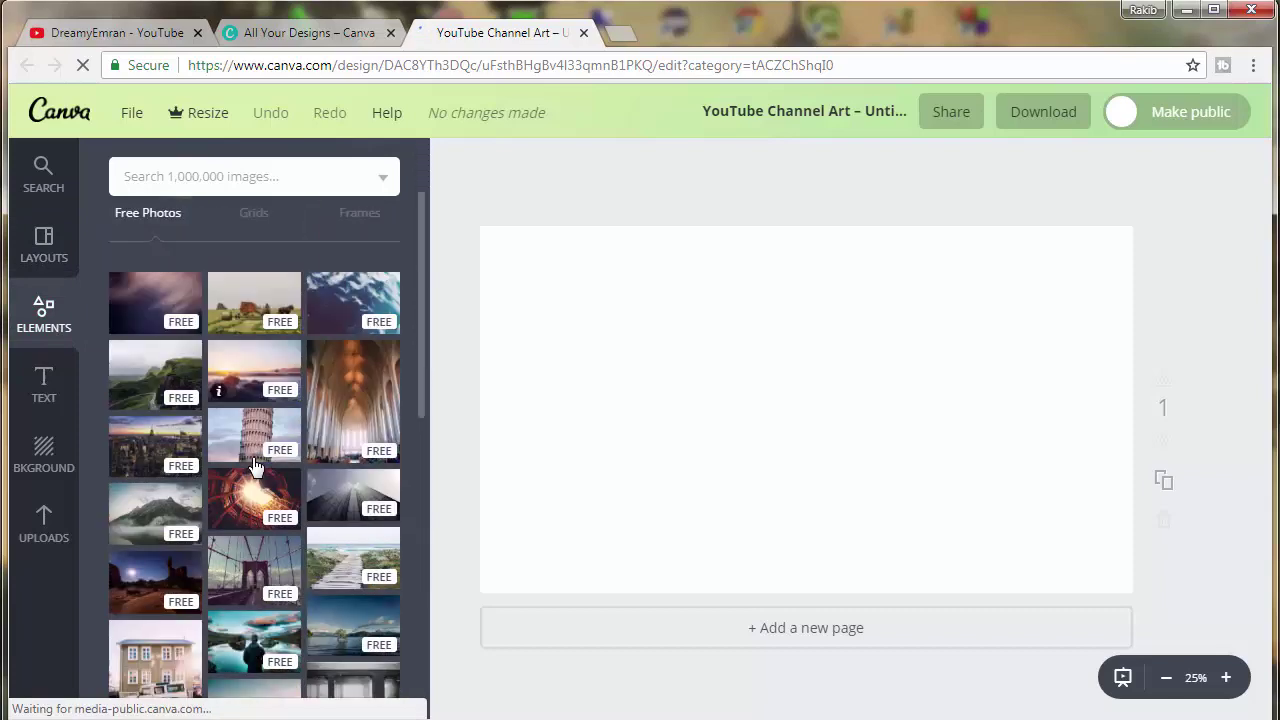
{"action": "scroll", "coordinate": [251, 463], "scroll_direction": "down", "scroll_amount": 5}
{"action": "scroll", "coordinate": [255, 465], "scroll_direction": "up", "scroll_amount": 1}
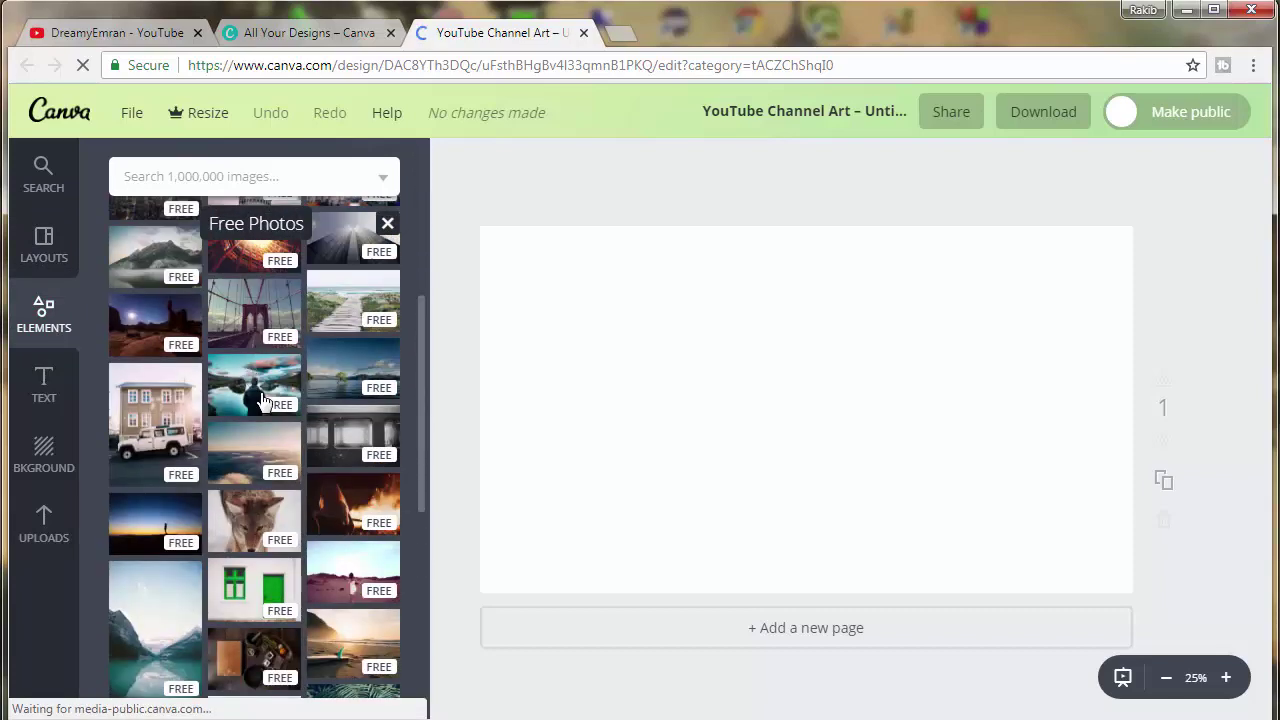
{"action": "left_click", "coordinate": [258, 318]}
{"action": "left_click_drag", "start_coordinate": [904, 333], "coordinate": [1043, 229]}
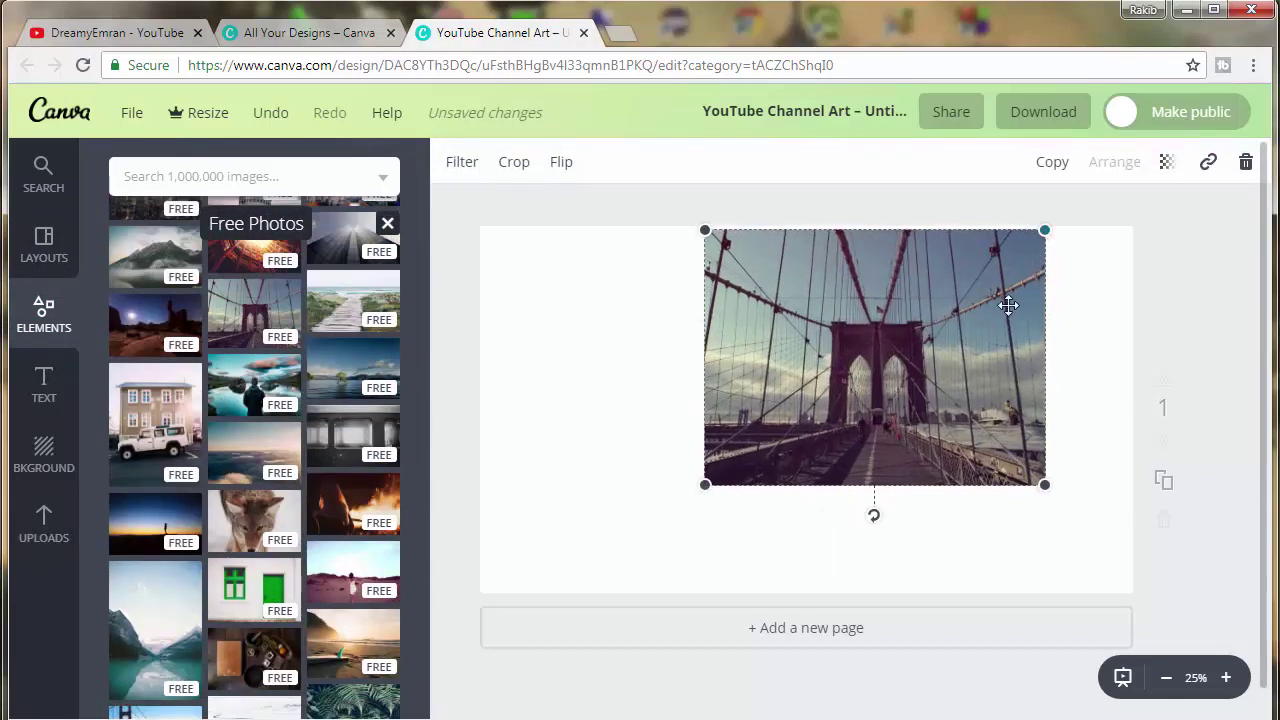
{"action": "key", "text": "Delete"}
{"action": "left_click", "coordinate": [50, 318]}
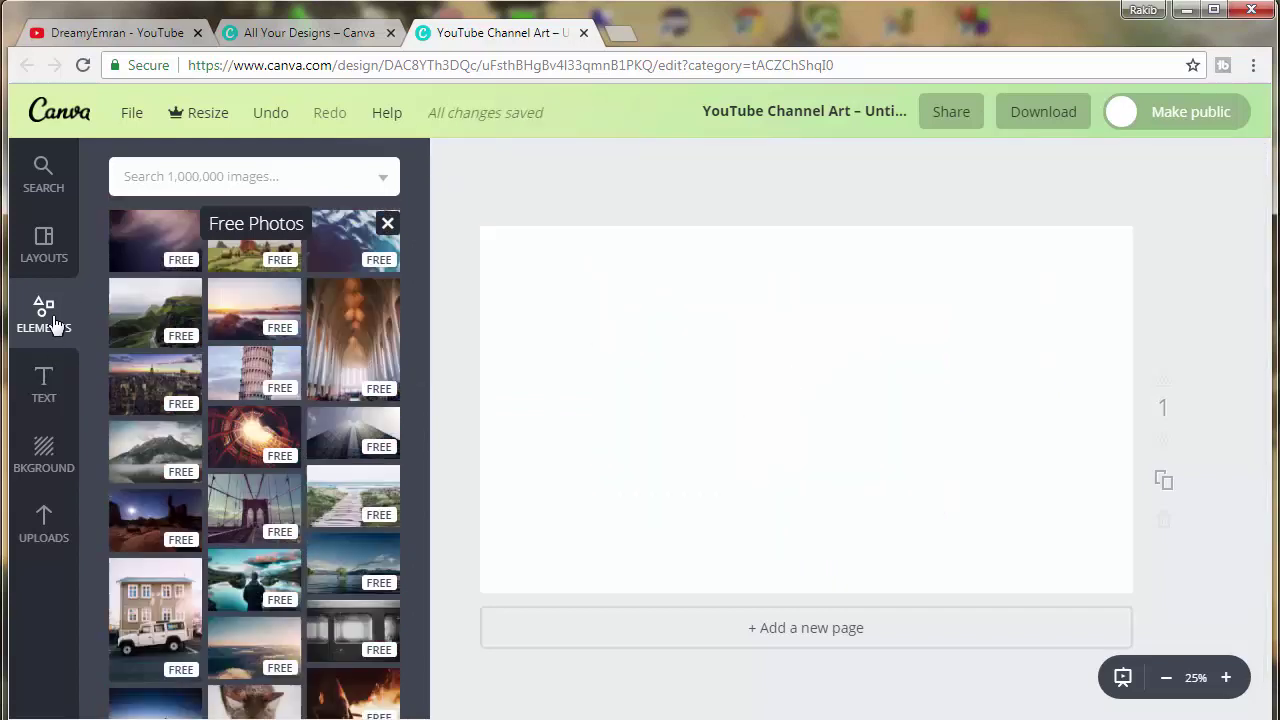
Look through Frames, then try a green-ring circle and a white triangle shape, deleting both
{"action": "left_click", "coordinate": [358, 302]}
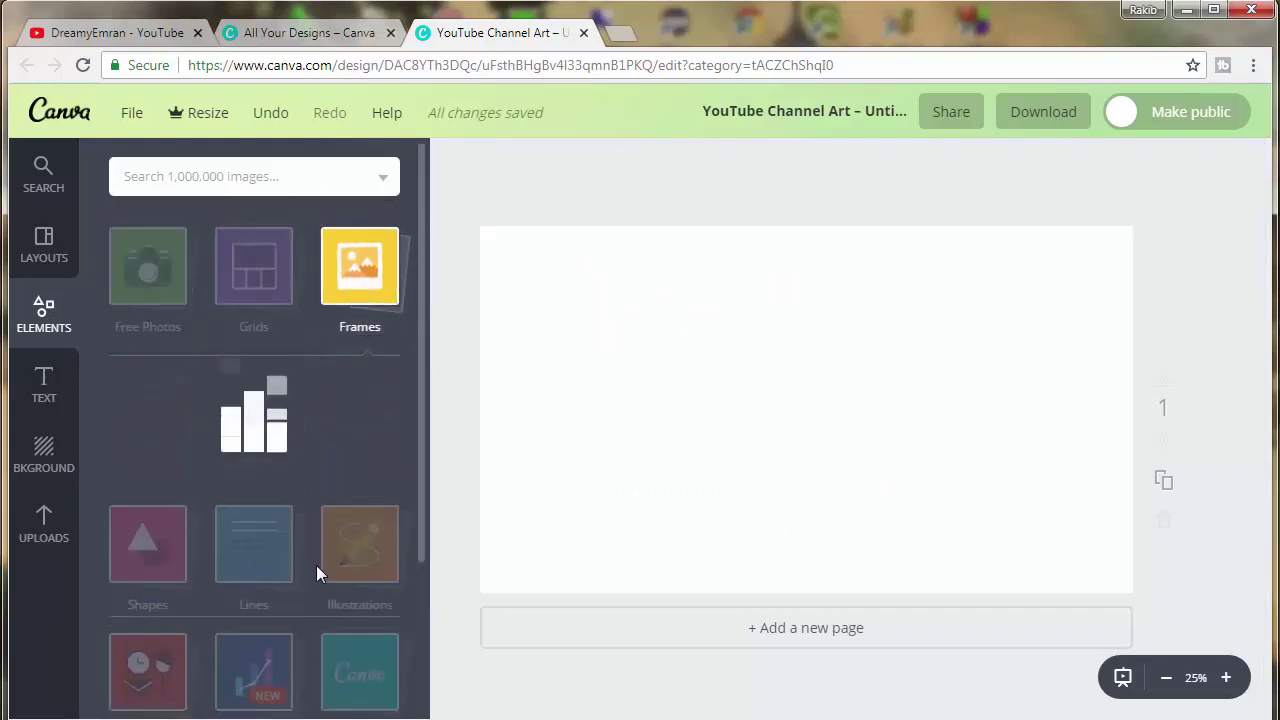
{"action": "left_click", "coordinate": [387, 223]}
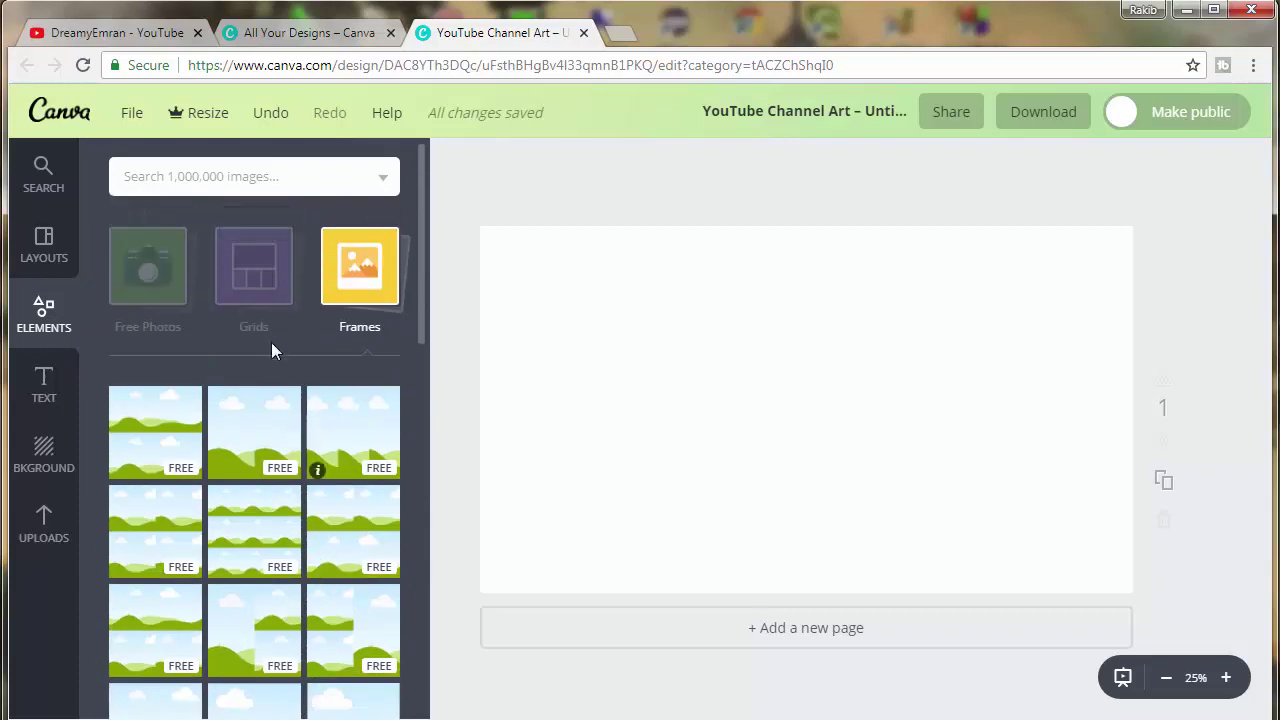
{"action": "left_click", "coordinate": [170, 425]}
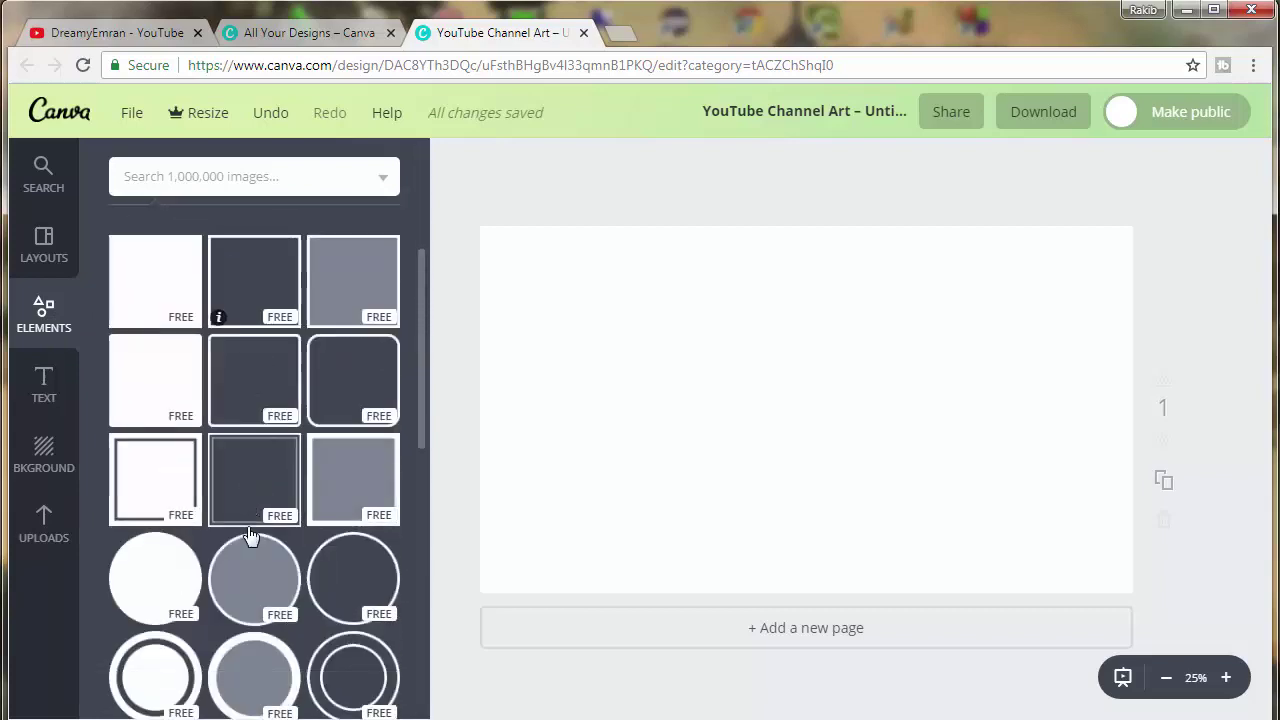
{"action": "scroll", "coordinate": [250, 520], "scroll_direction": "down", "scroll_amount": 3}
{"action": "left_click", "coordinate": [247, 355]}
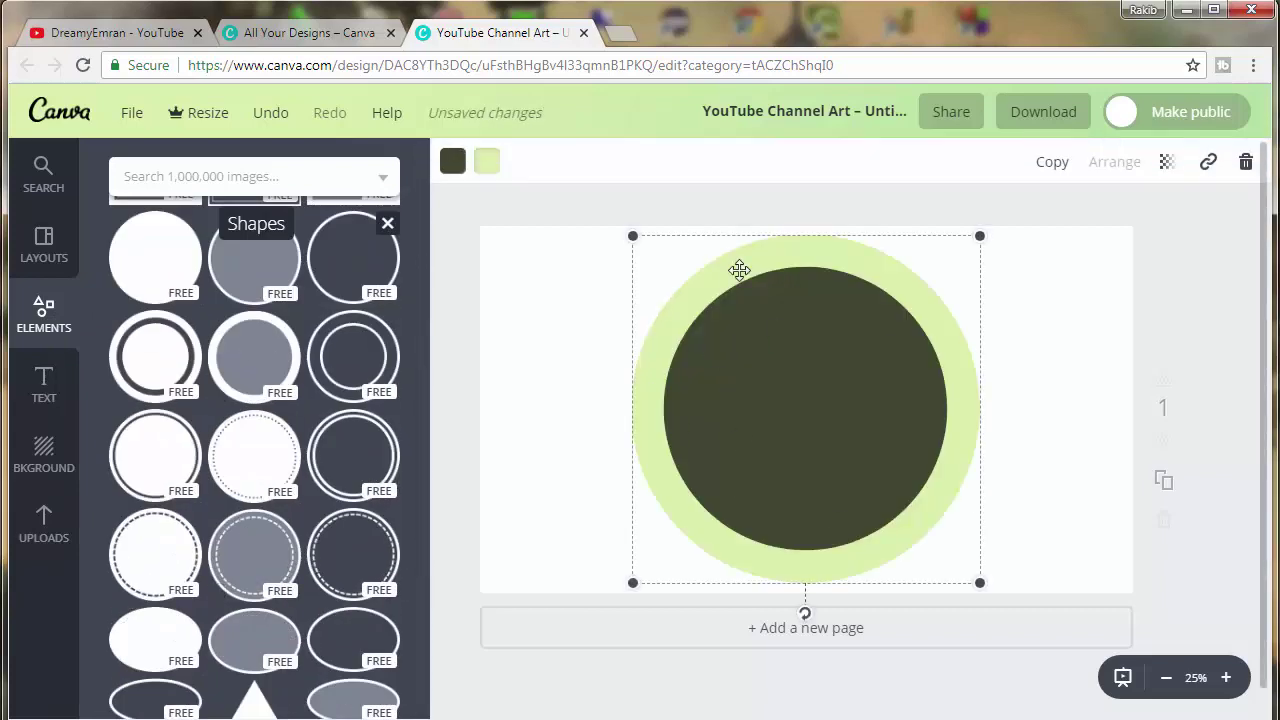
{"action": "key", "text": "Delete"}
{"action": "scroll", "coordinate": [228, 531], "scroll_direction": "down", "scroll_amount": 5}
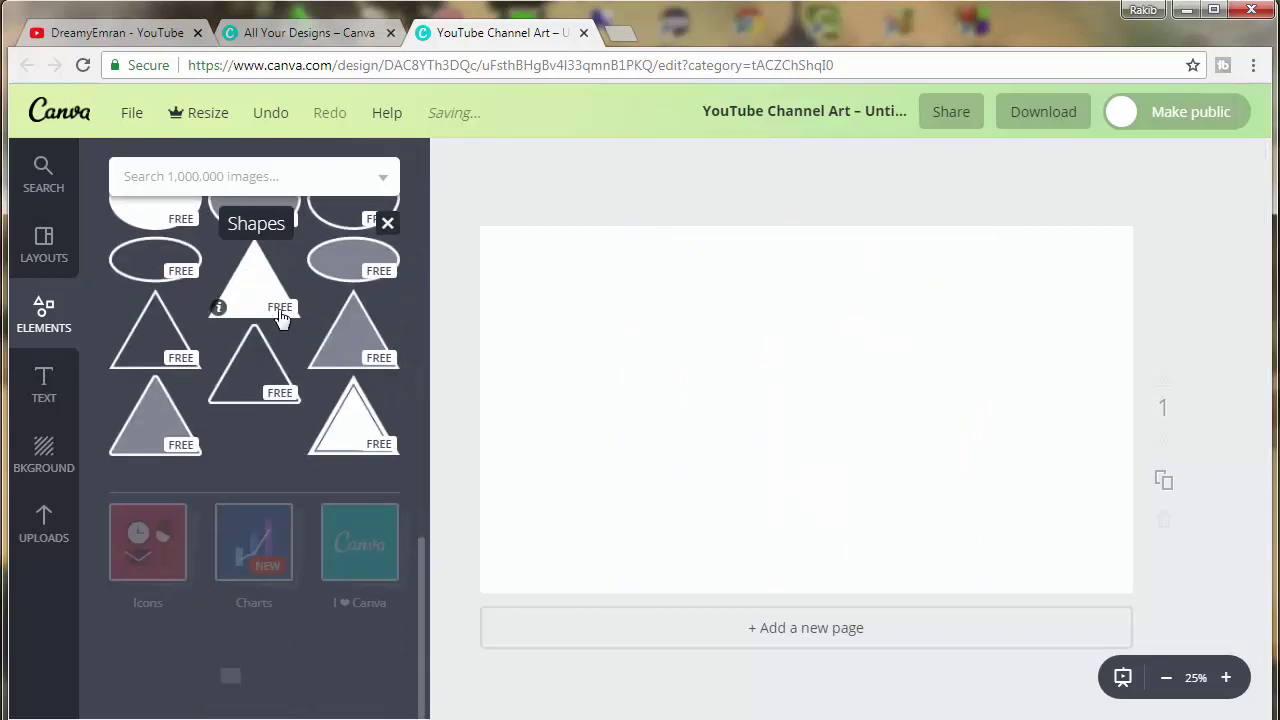
{"action": "left_click", "coordinate": [254, 280]}
{"action": "key", "text": "Delete"}
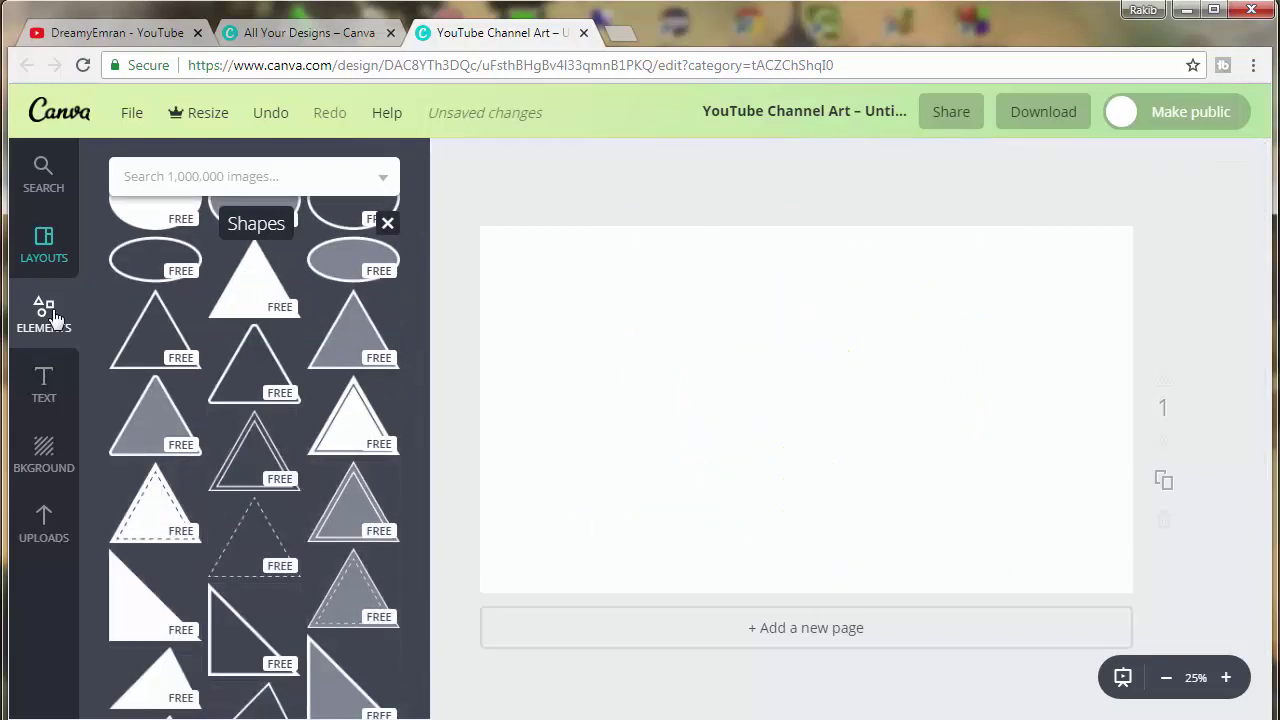
Try a yellow zigzag line and a red, mint and teal striped line, deleting both
{"action": "left_click", "coordinate": [43, 312]}
{"action": "left_click", "coordinate": [244, 419]}
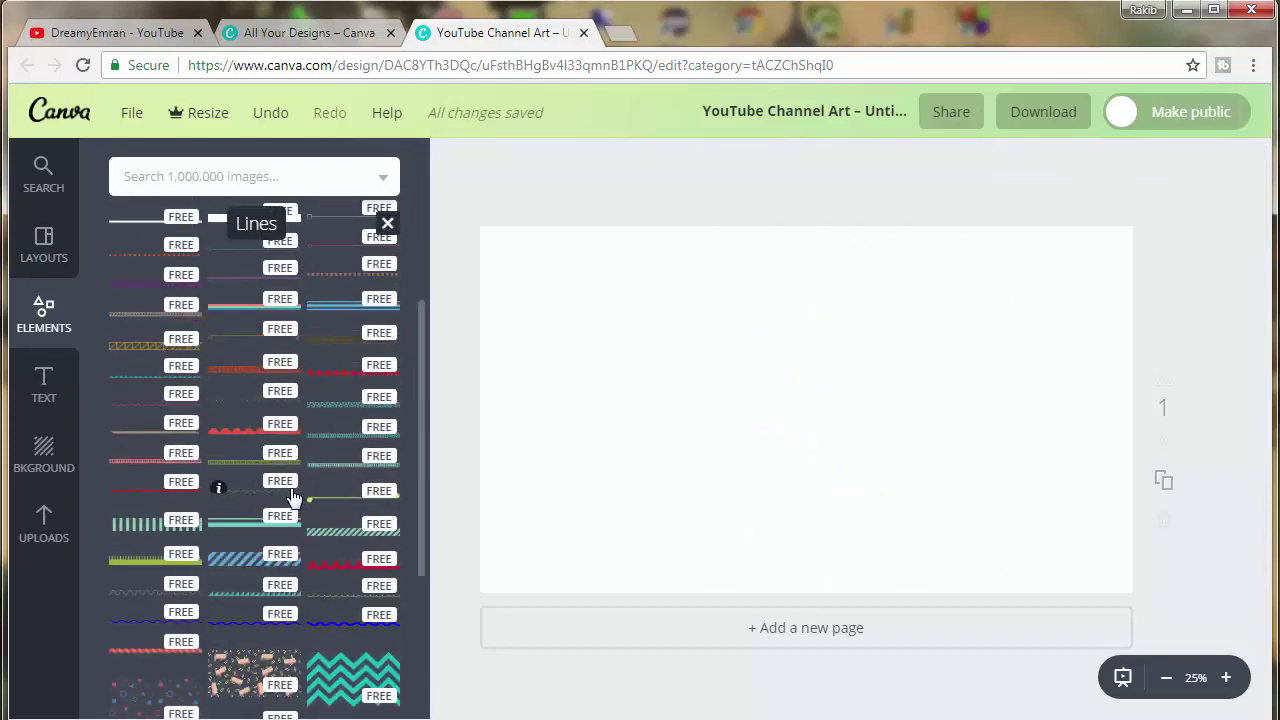
{"action": "scroll", "coordinate": [257, 343], "scroll_direction": "down", "scroll_amount": 5}
{"action": "scroll", "coordinate": [254, 338], "scroll_direction": "down", "scroll_amount": 5}
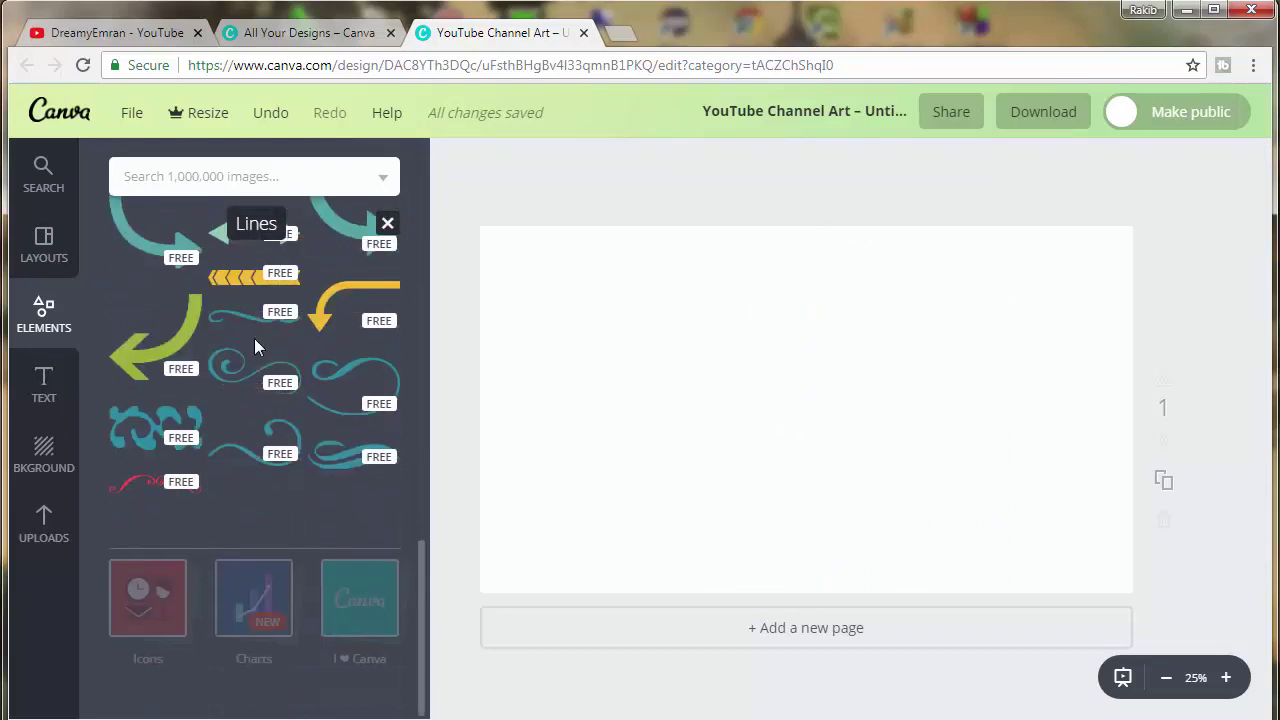
{"action": "scroll", "coordinate": [181, 494], "scroll_direction": "up", "scroll_amount": 5}
{"action": "scroll", "coordinate": [254, 350], "scroll_direction": "up", "scroll_amount": 5}
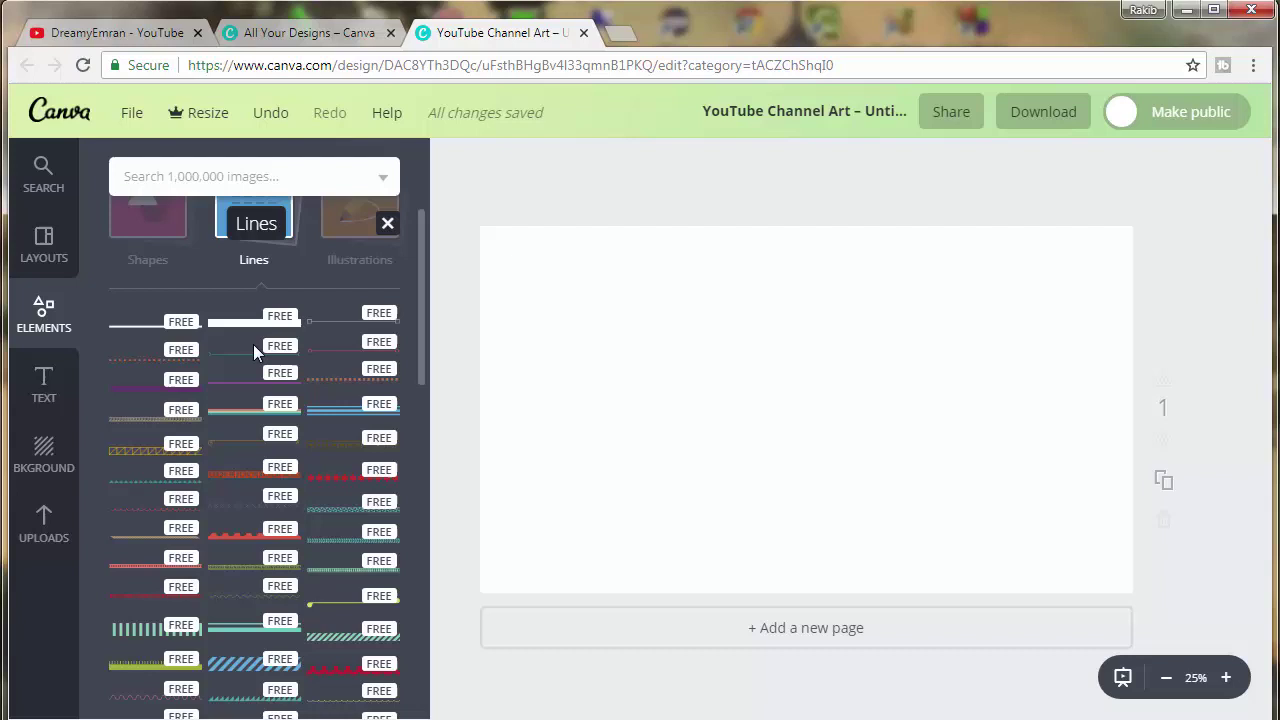
{"action": "left_click", "coordinate": [138, 452]}
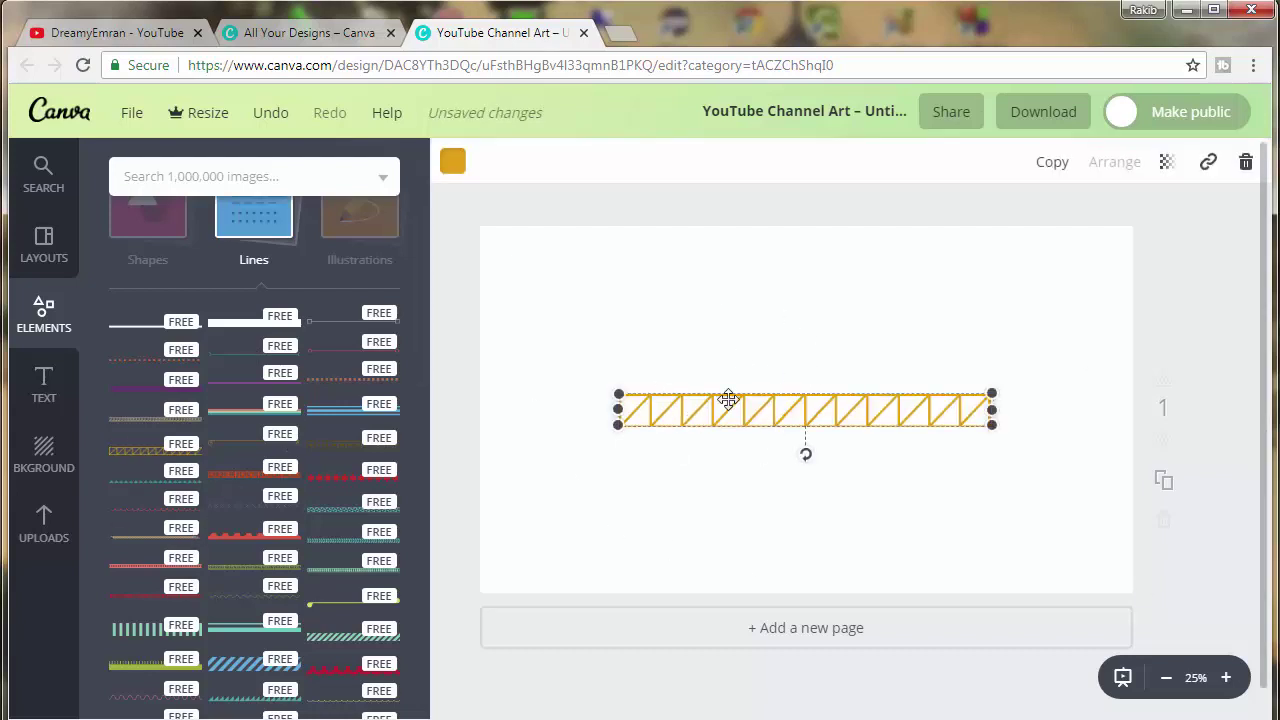
{"action": "key", "text": "Delete"}
{"action": "left_click", "coordinate": [254, 408]}
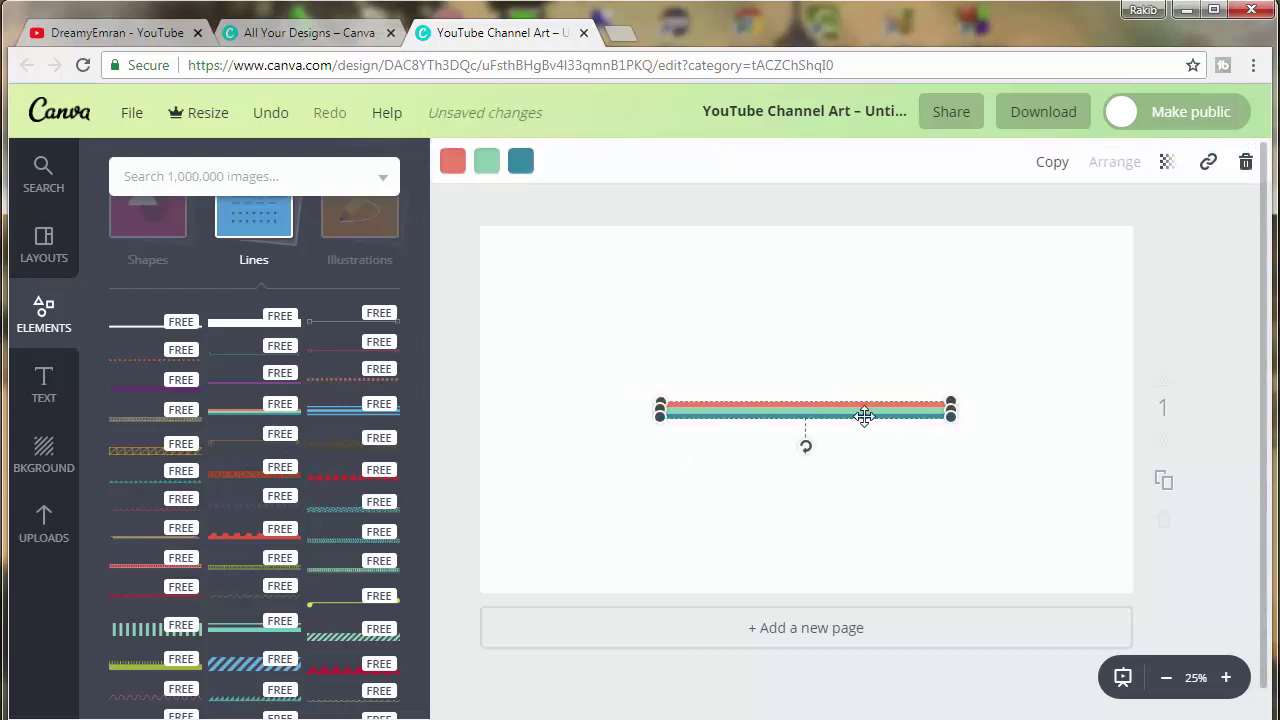
{"action": "key", "text": "Delete"}
Scroll through the Text panel templates, then bring up the background choices
{"action": "left_click", "coordinate": [43, 383]}
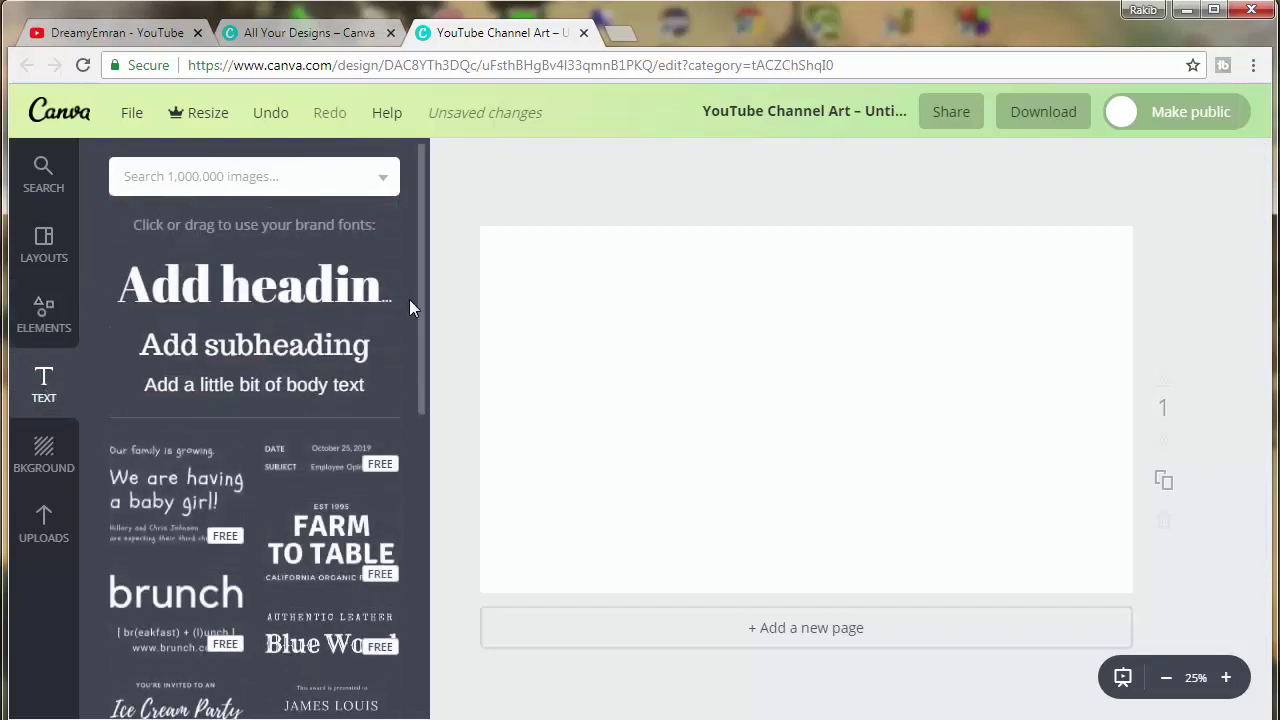
{"action": "scroll", "coordinate": [245, 400], "scroll_direction": "down", "scroll_amount": 4}
{"action": "scroll", "coordinate": [294, 409], "scroll_direction": "down", "scroll_amount": 3}
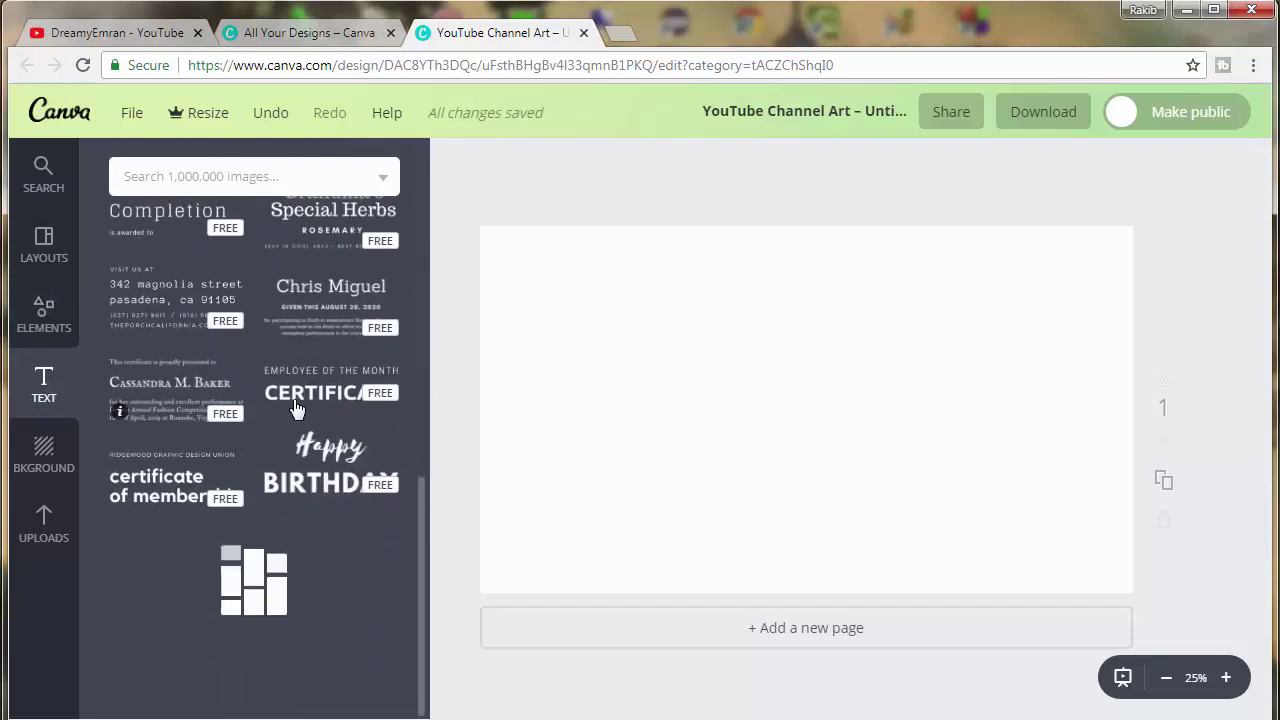
{"action": "scroll", "coordinate": [280, 480], "scroll_direction": "down", "scroll_amount": 2}
{"action": "scroll", "coordinate": [385, 505], "scroll_direction": "down", "scroll_amount": 3}
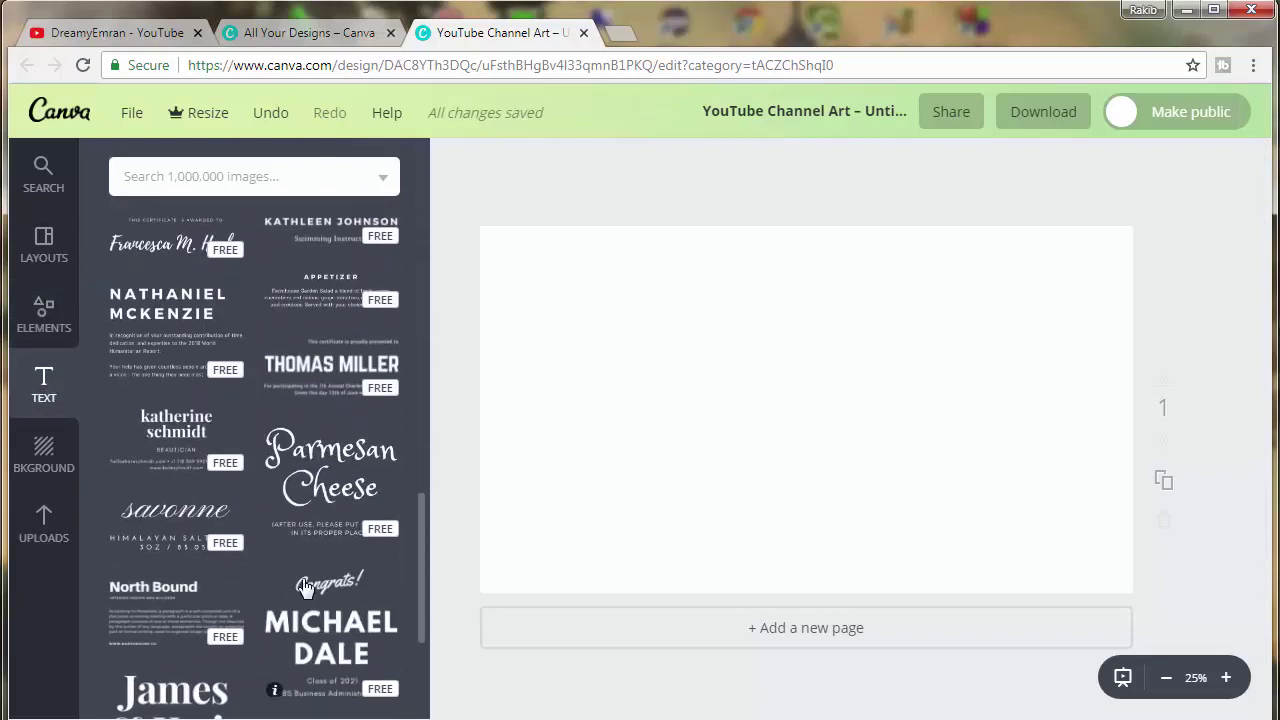
{"action": "scroll", "coordinate": [285, 540], "scroll_direction": "down", "scroll_amount": 3}
{"action": "scroll", "coordinate": [268, 492], "scroll_direction": "down", "scroll_amount": 2}
{"action": "scroll", "coordinate": [270, 494], "scroll_direction": "down", "scroll_amount": 4}
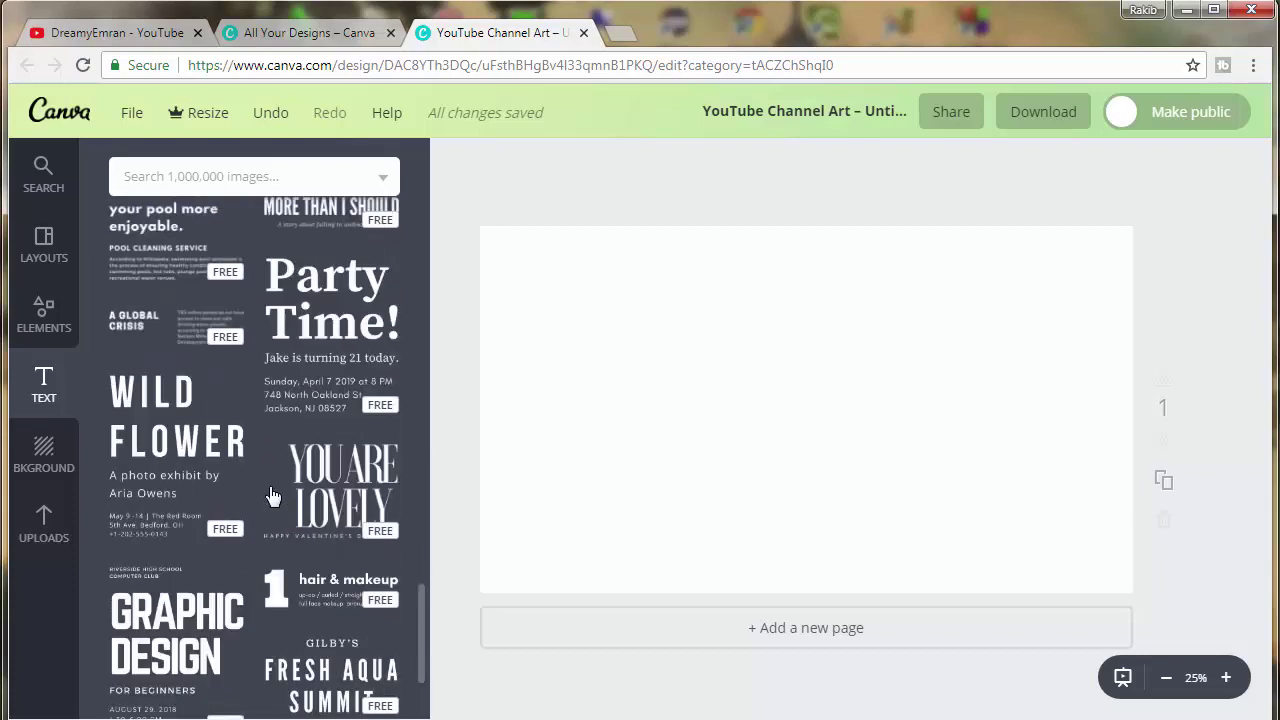
{"action": "scroll", "coordinate": [270, 494], "scroll_direction": "down", "scroll_amount": 2}
{"action": "scroll", "coordinate": [269, 490], "scroll_direction": "down", "scroll_amount": 3}
{"action": "scroll", "coordinate": [150, 540], "scroll_direction": "down", "scroll_amount": 4}
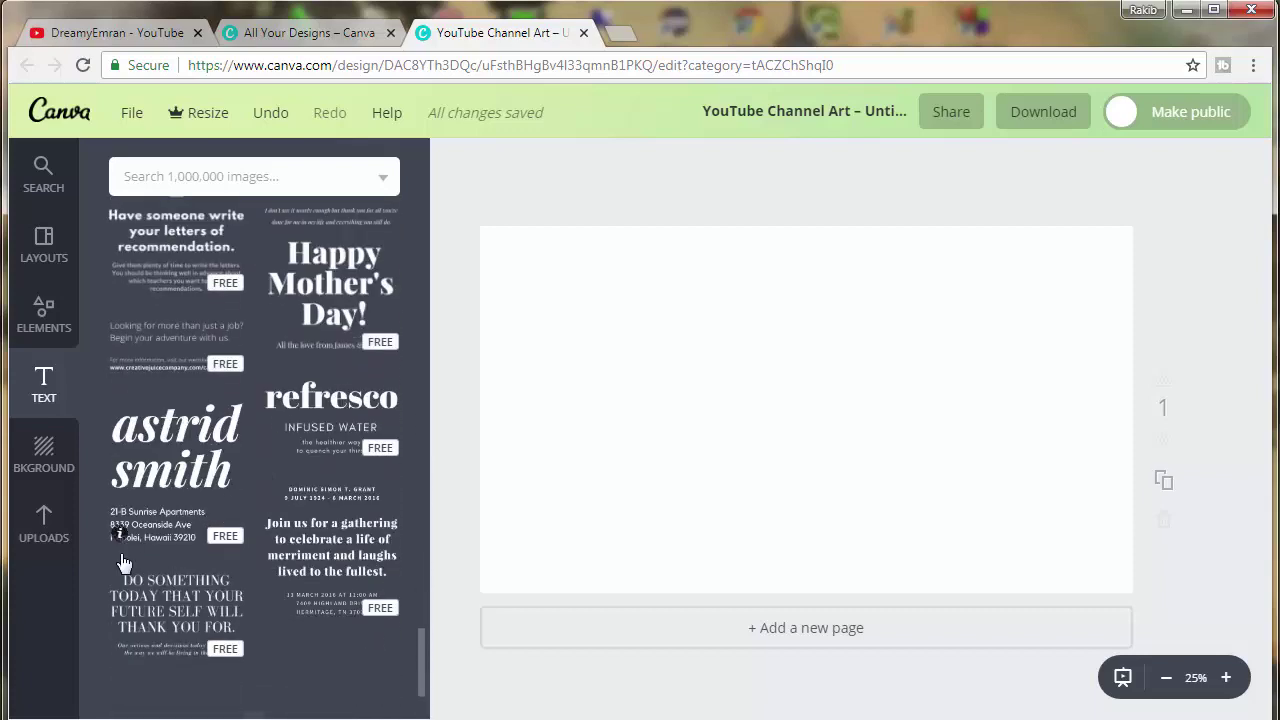
{"action": "scroll", "coordinate": [300, 545], "scroll_direction": "down", "scroll_amount": 4}
{"action": "scroll", "coordinate": [298, 540], "scroll_direction": "down", "scroll_amount": 3}
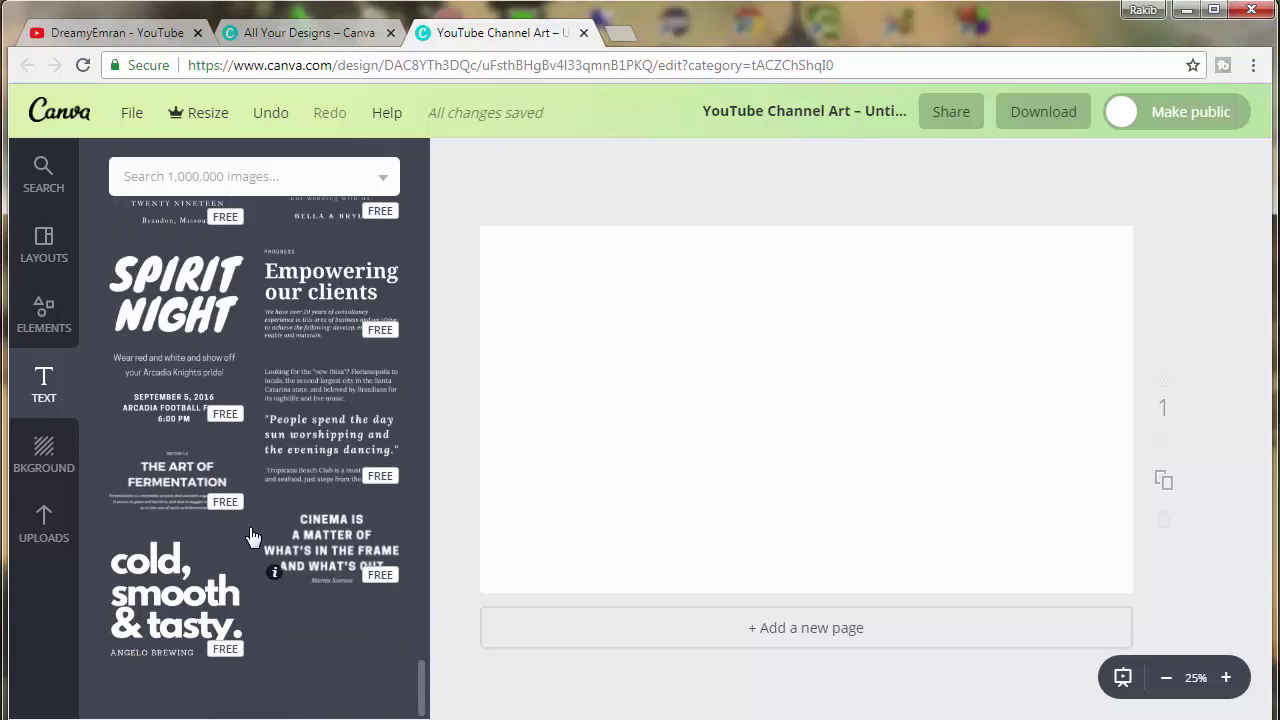
{"action": "left_click", "coordinate": [35, 455]}
Try the fish-pattern, lavender and grey grid backgrounds, leaving the grey grid applied
{"action": "scroll", "coordinate": [353, 494], "scroll_direction": "down", "scroll_amount": 5}
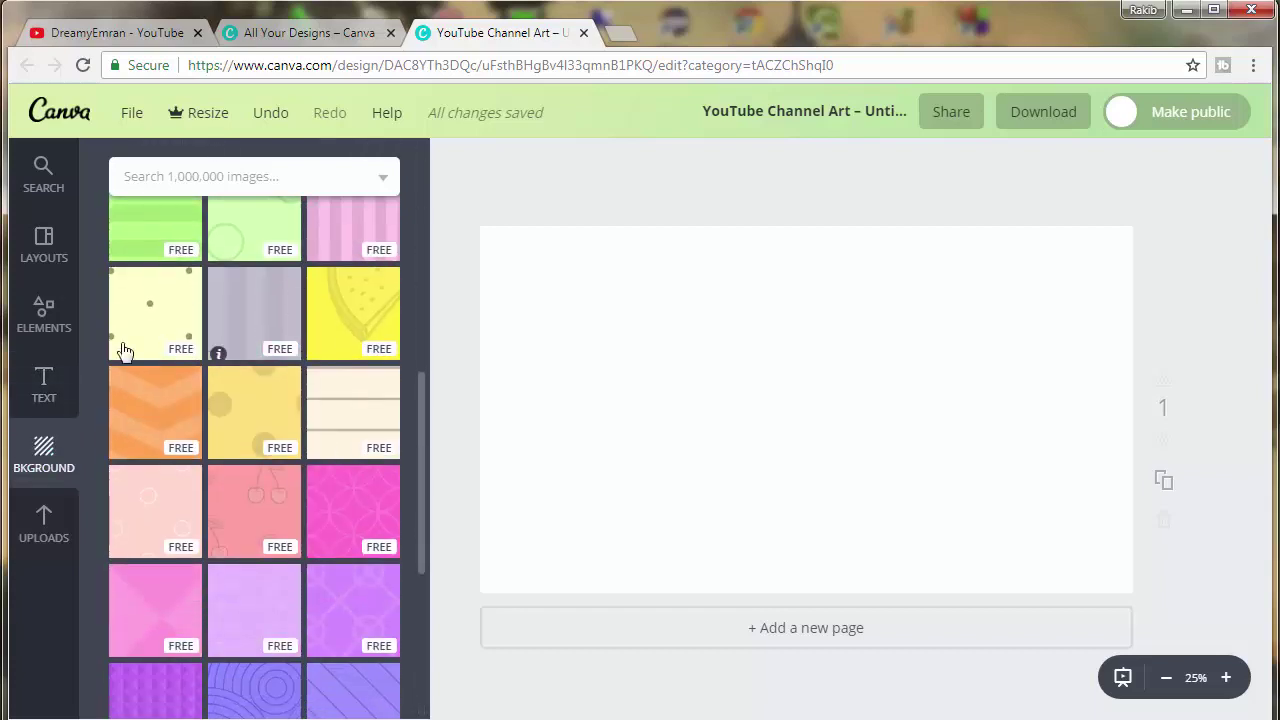
{"action": "mouse_move", "coordinate": [254, 412]}
{"action": "scroll", "coordinate": [278, 530], "scroll_direction": "down", "scroll_amount": 4}
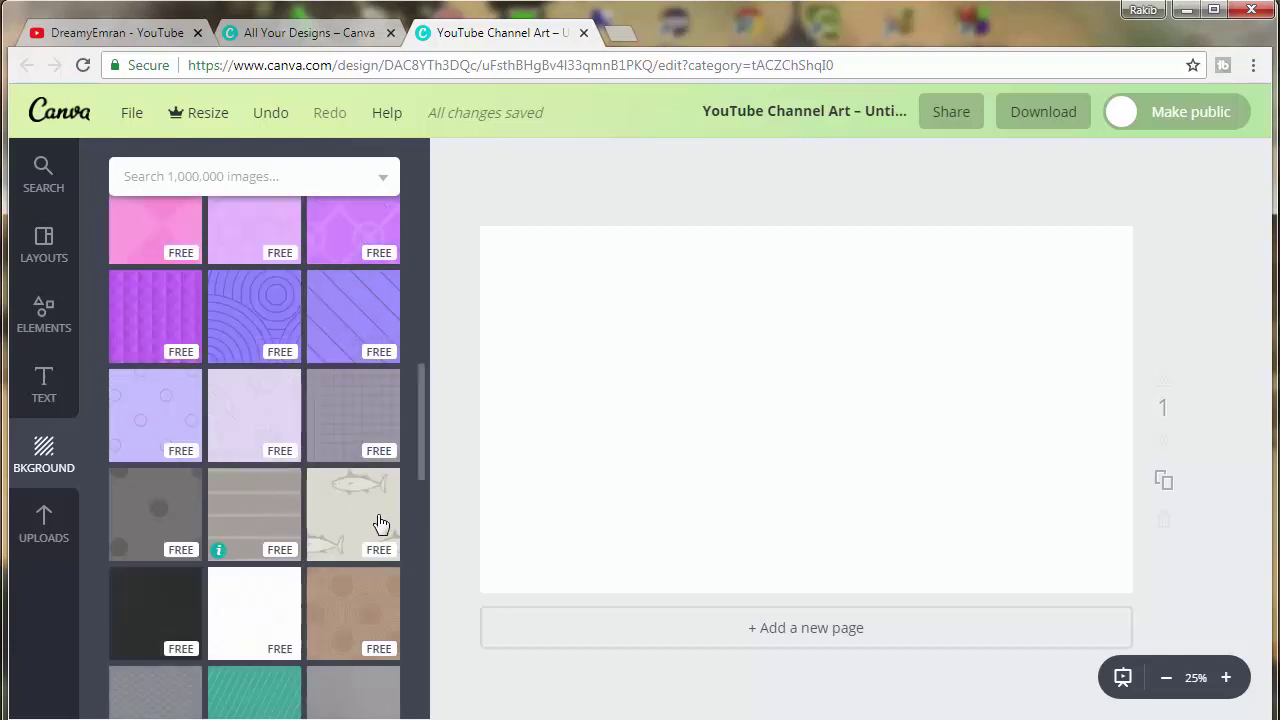
{"action": "left_click", "coordinate": [346, 525]}
{"action": "left_click", "coordinate": [248, 402]}
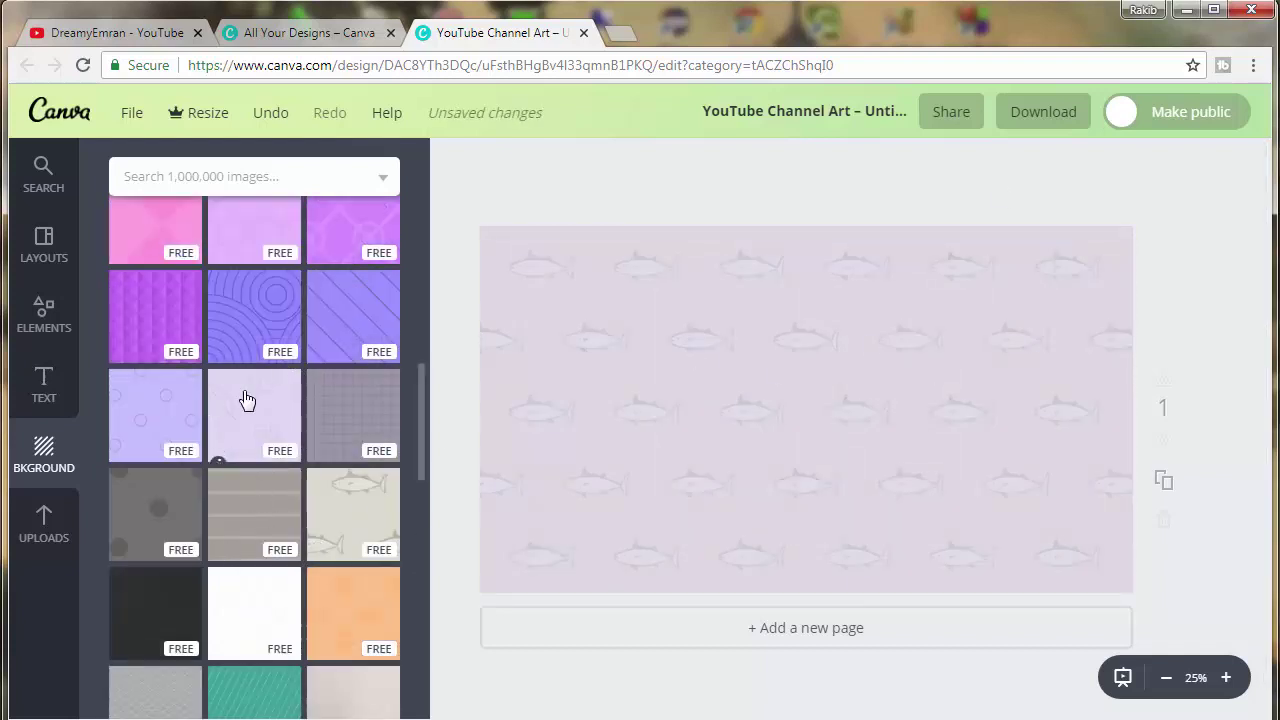
{"action": "left_click", "coordinate": [378, 416]}
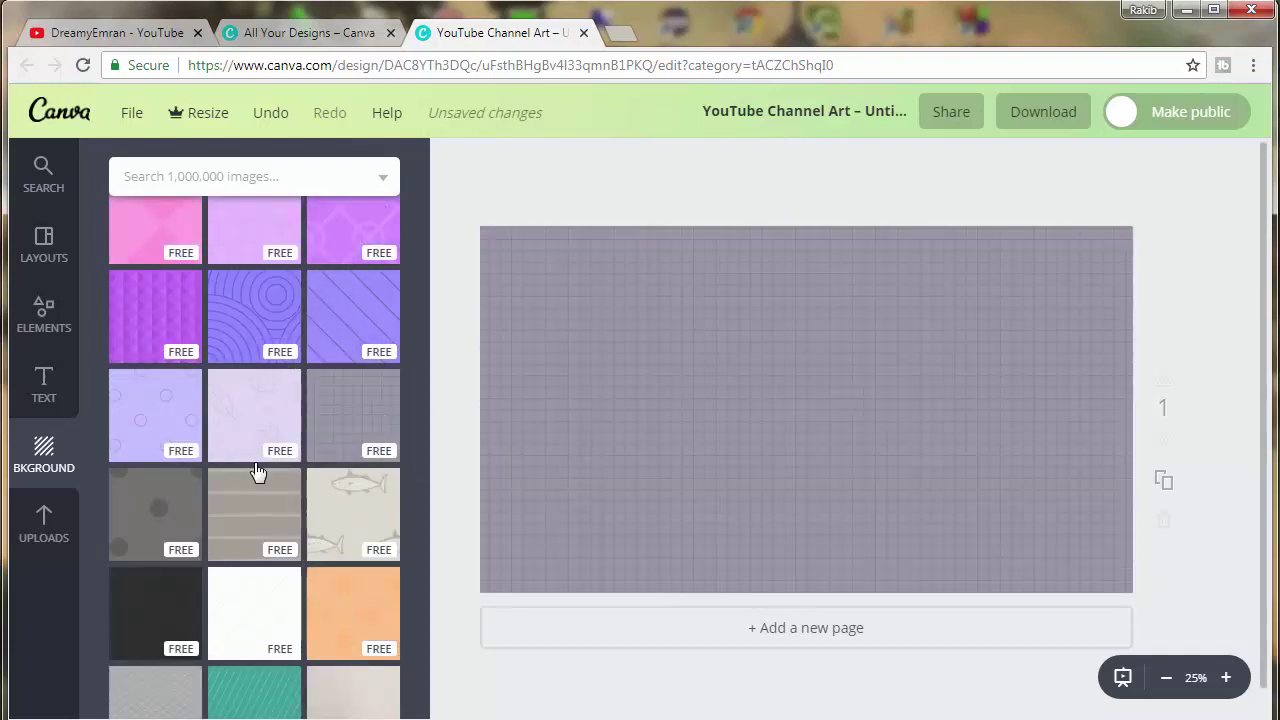
{"action": "scroll", "coordinate": [257, 471], "scroll_direction": "down", "scroll_amount": 5}
{"action": "scroll", "coordinate": [257, 471], "scroll_direction": "down", "scroll_amount": 5}
{"action": "scroll", "coordinate": [257, 471], "scroll_direction": "up", "scroll_amount": 1}
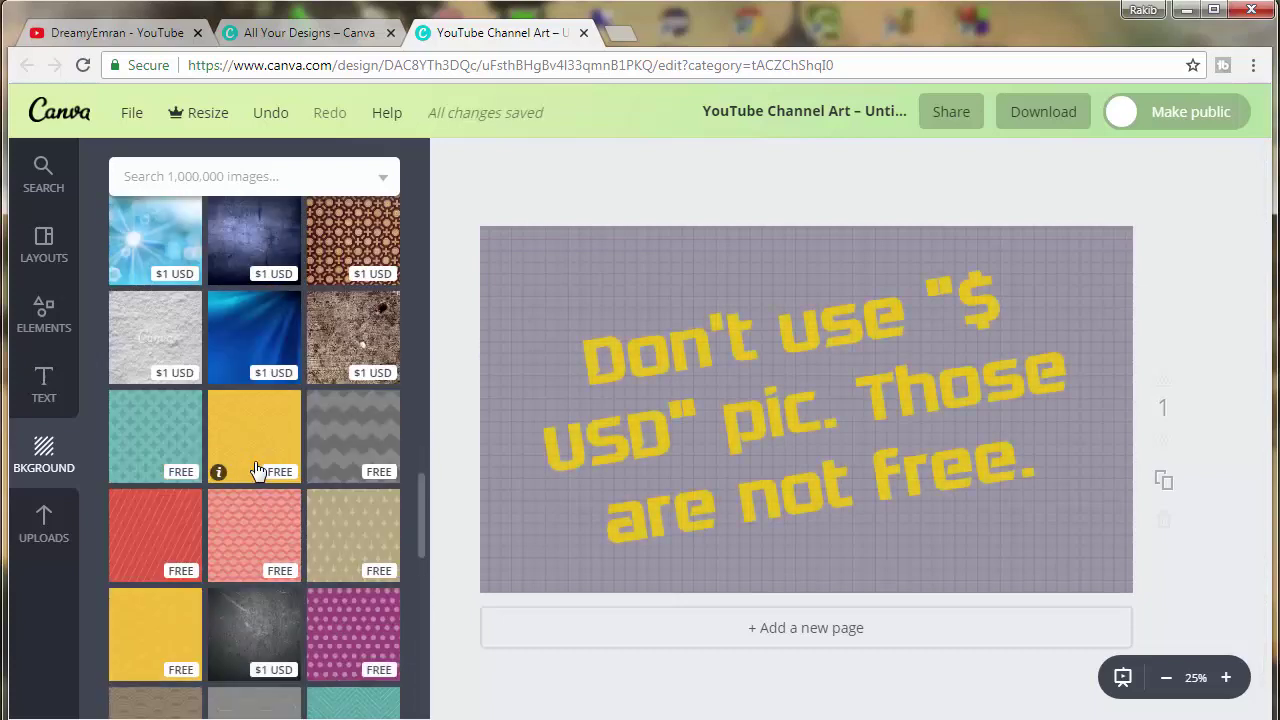
{"action": "scroll", "coordinate": [260, 480], "scroll_direction": "down", "scroll_amount": 3}
{"action": "scroll", "coordinate": [268, 510], "scroll_direction": "up", "scroll_amount": 3}
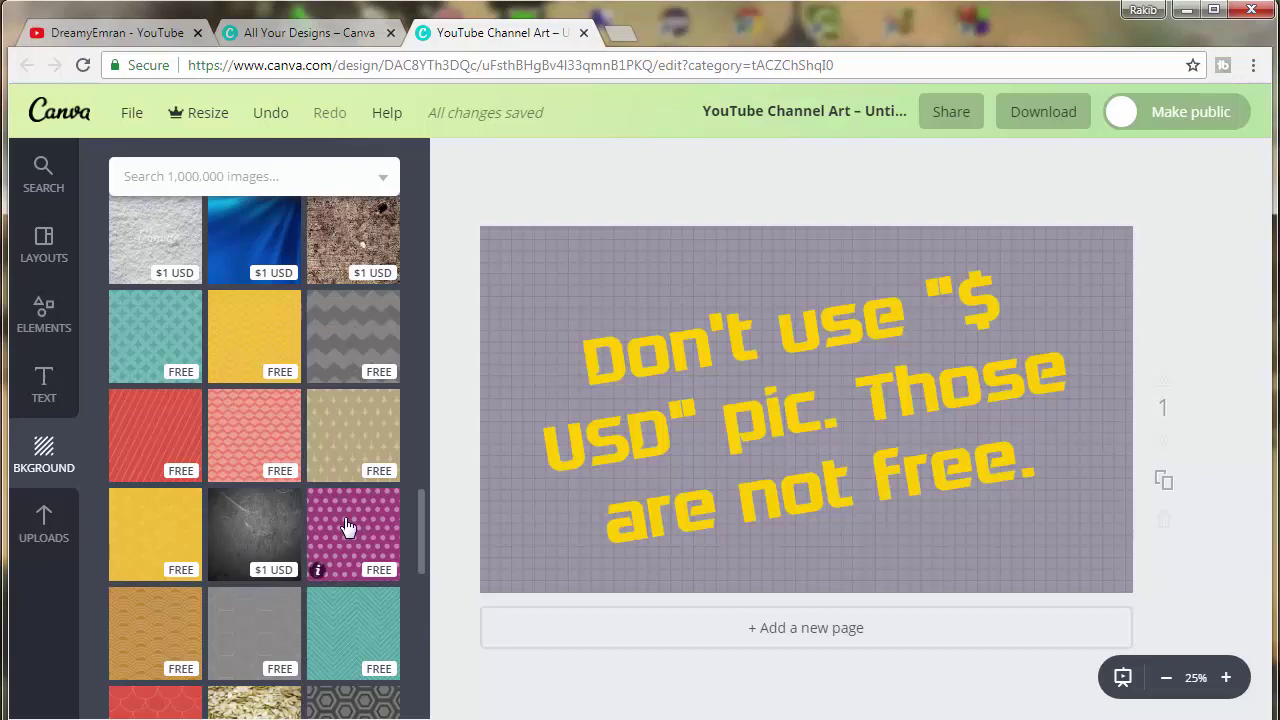
{"action": "scroll", "coordinate": [347, 527], "scroll_direction": "down", "scroll_amount": 5}
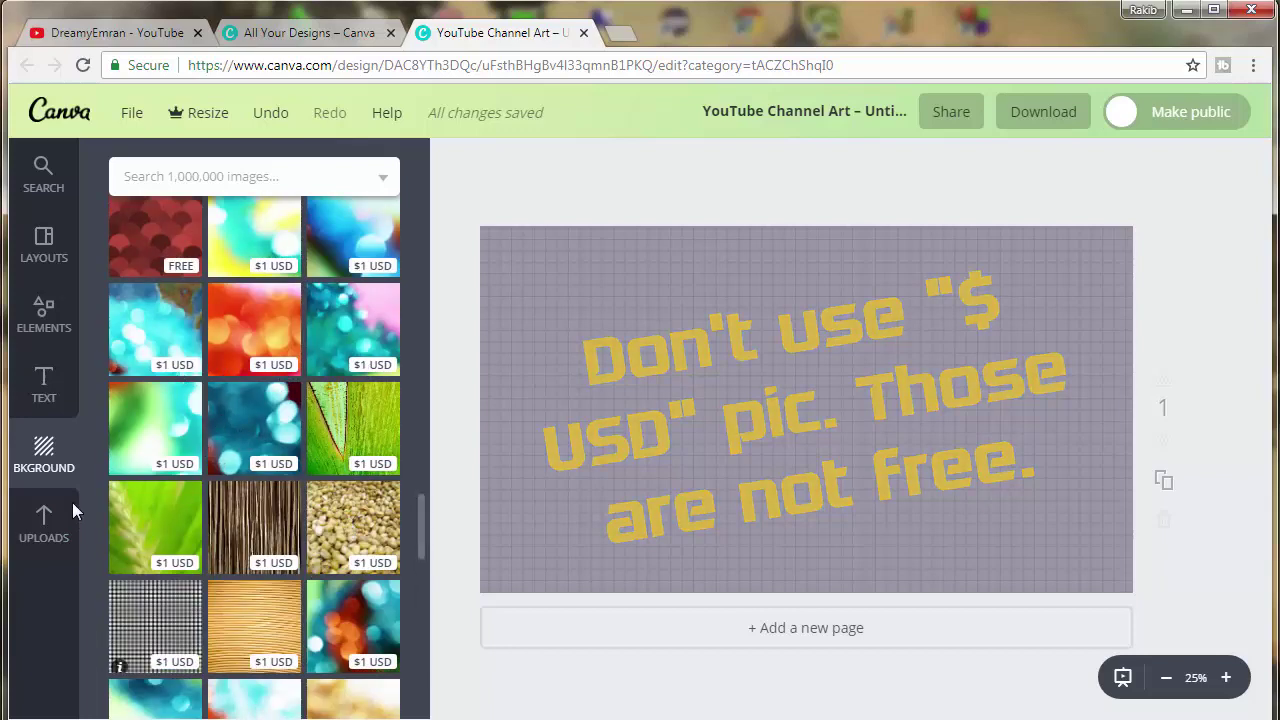
Show the uploaded images and delete the grey grid background from the canvas
{"action": "left_click", "coordinate": [44, 522]}
{"action": "left_click", "coordinate": [781, 450]}
{"action": "key", "text": "Delete"}
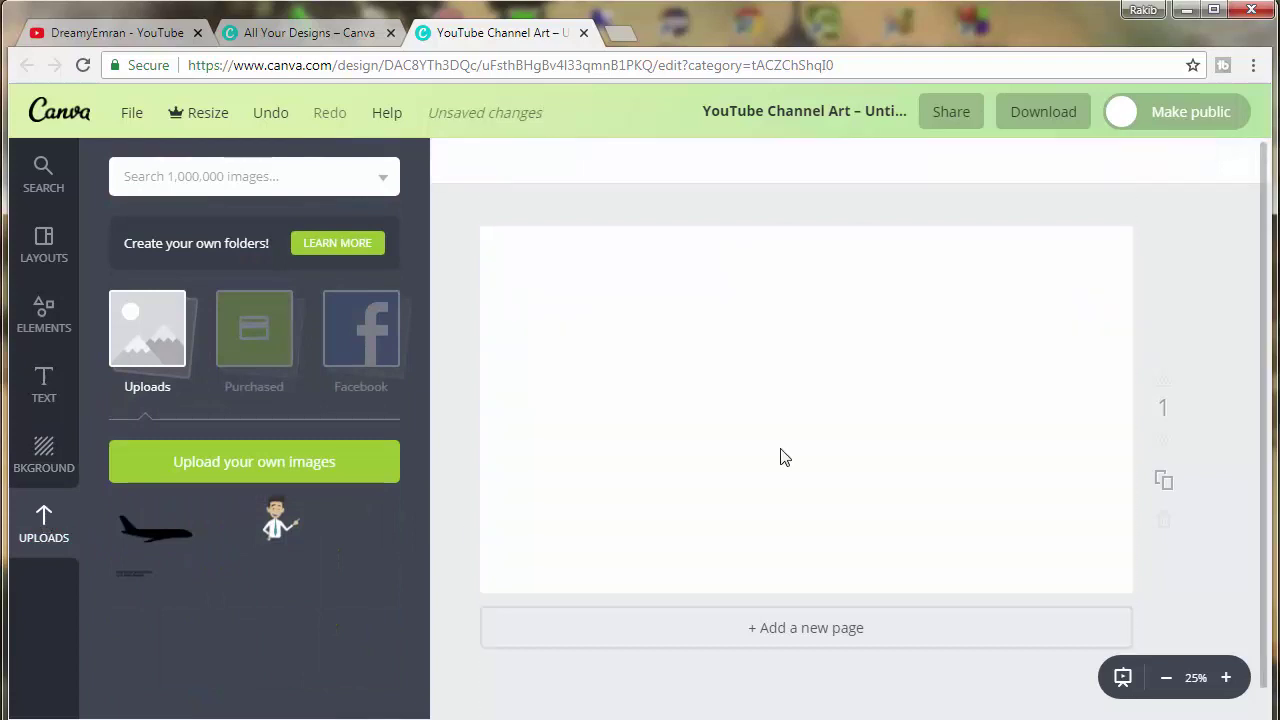
Search Google Images for 'youtube channel art size' and open the first sizing template
{"action": "left_click", "coordinate": [620, 40]}
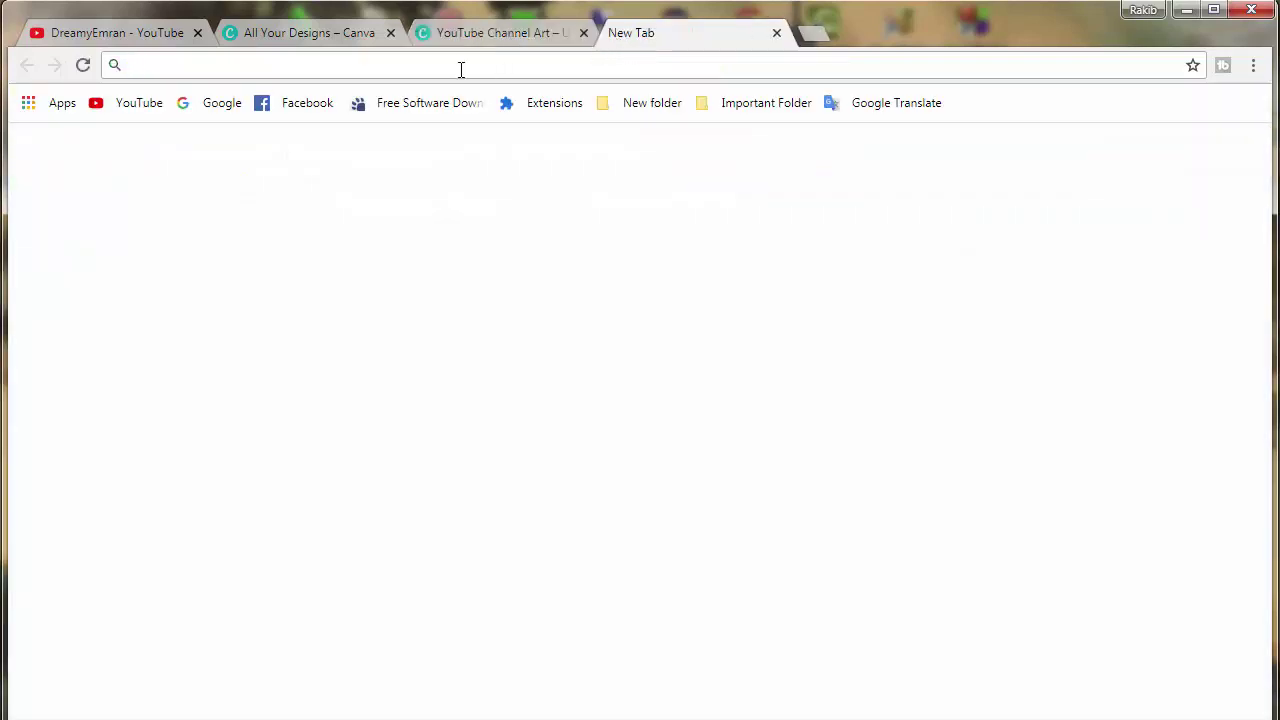
{"action": "type", "text": "youtube chann"}
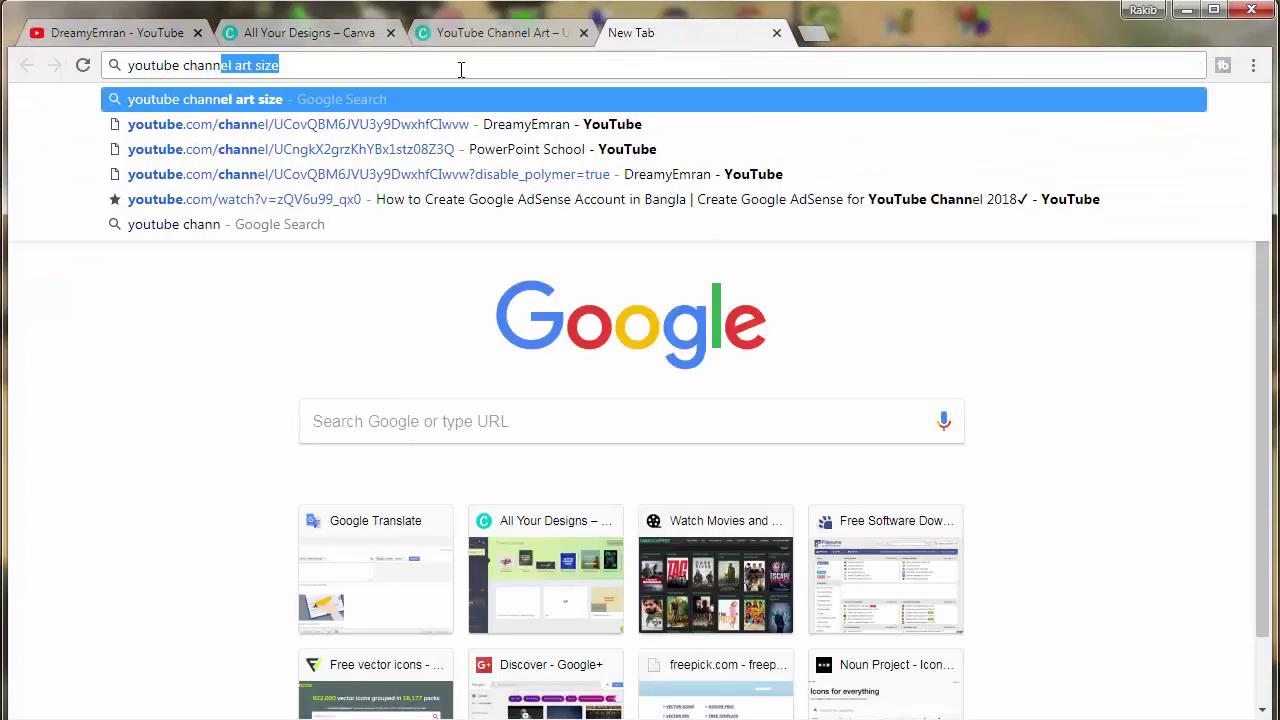
{"action": "key", "text": "Return"}
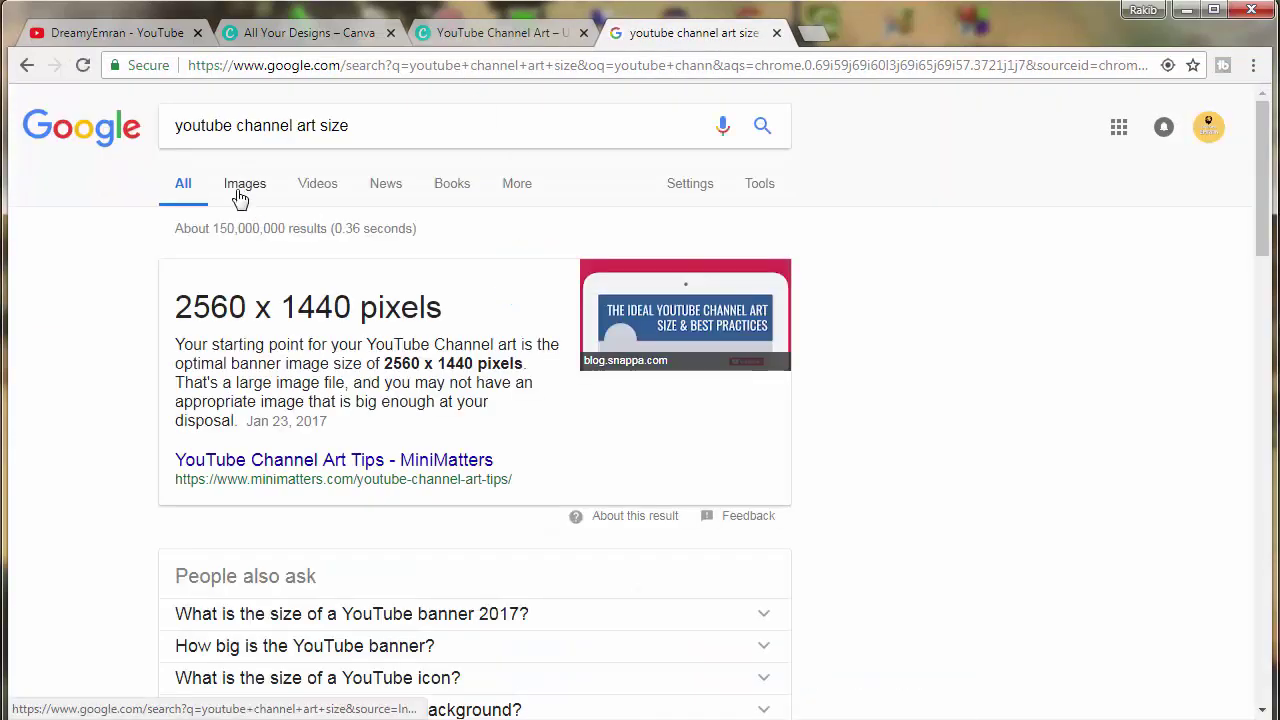
{"action": "left_click", "coordinate": [244, 186]}
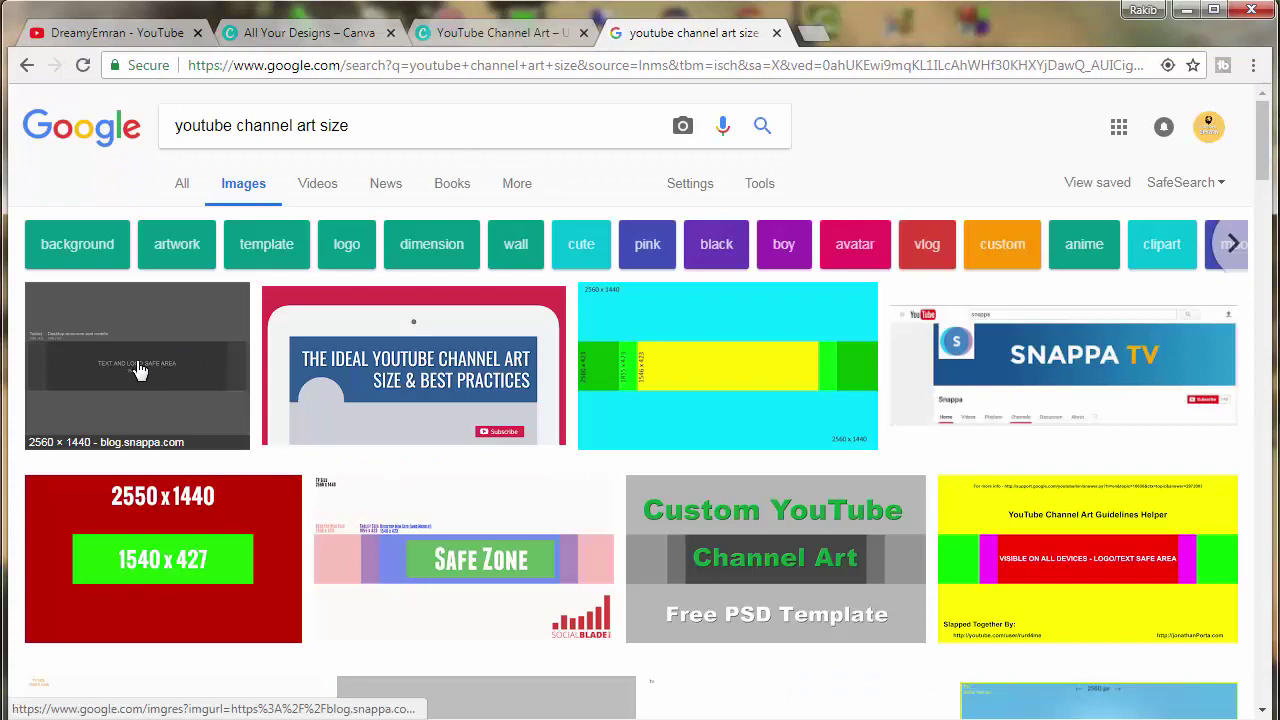
{"action": "left_click", "coordinate": [138, 367]}
Save the 2560 x 1440 template image as a PNG and close the search tab
{"action": "right_click", "coordinate": [382, 420]}
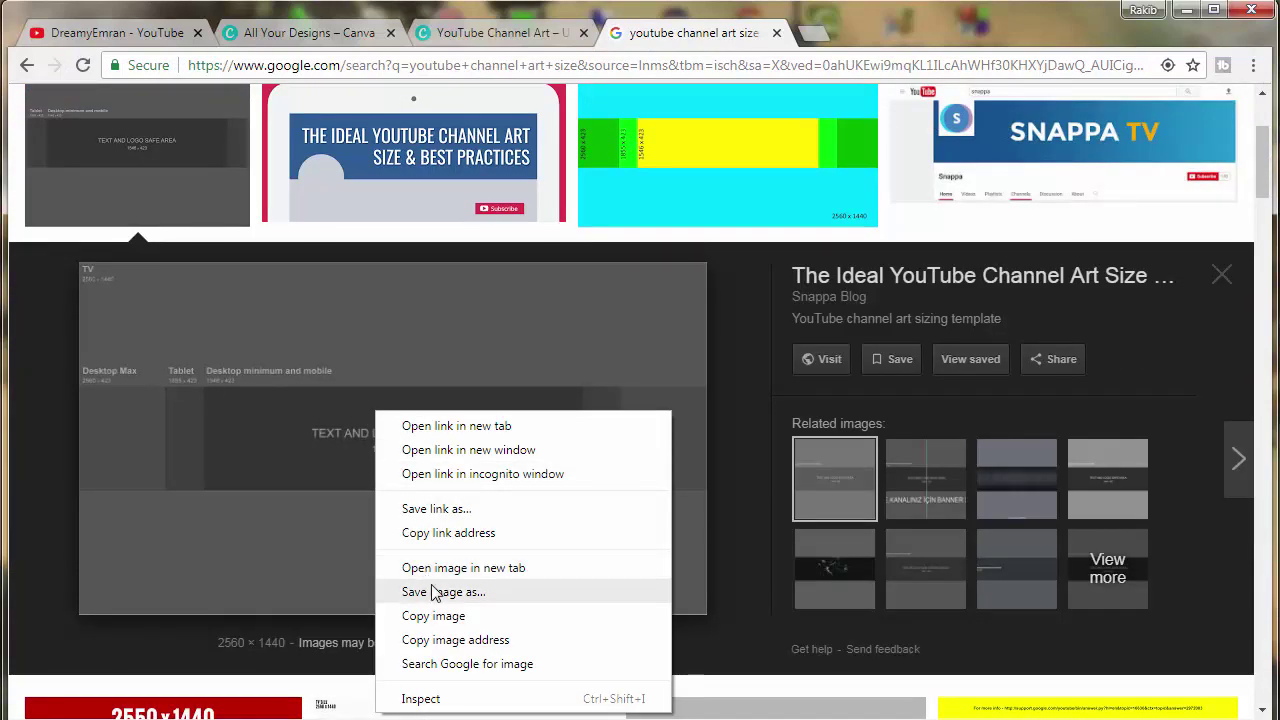
{"action": "left_click", "coordinate": [431, 590]}
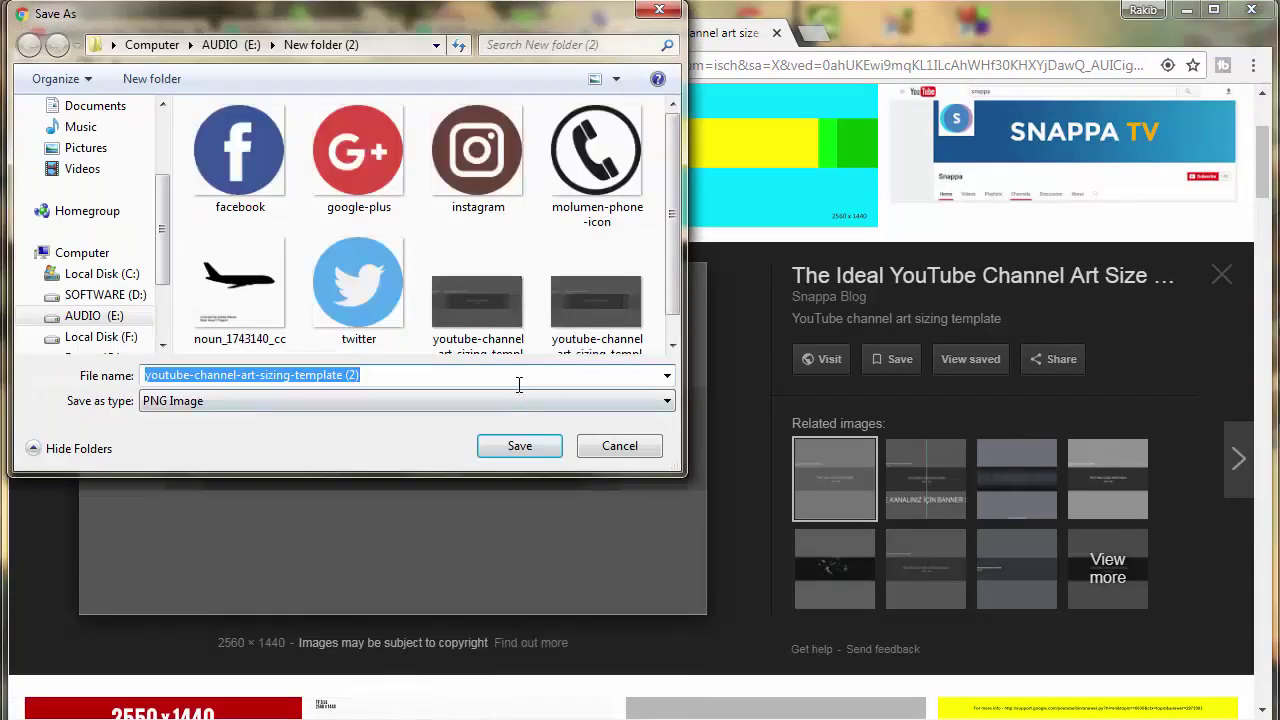
{"action": "left_click", "coordinate": [518, 452]}
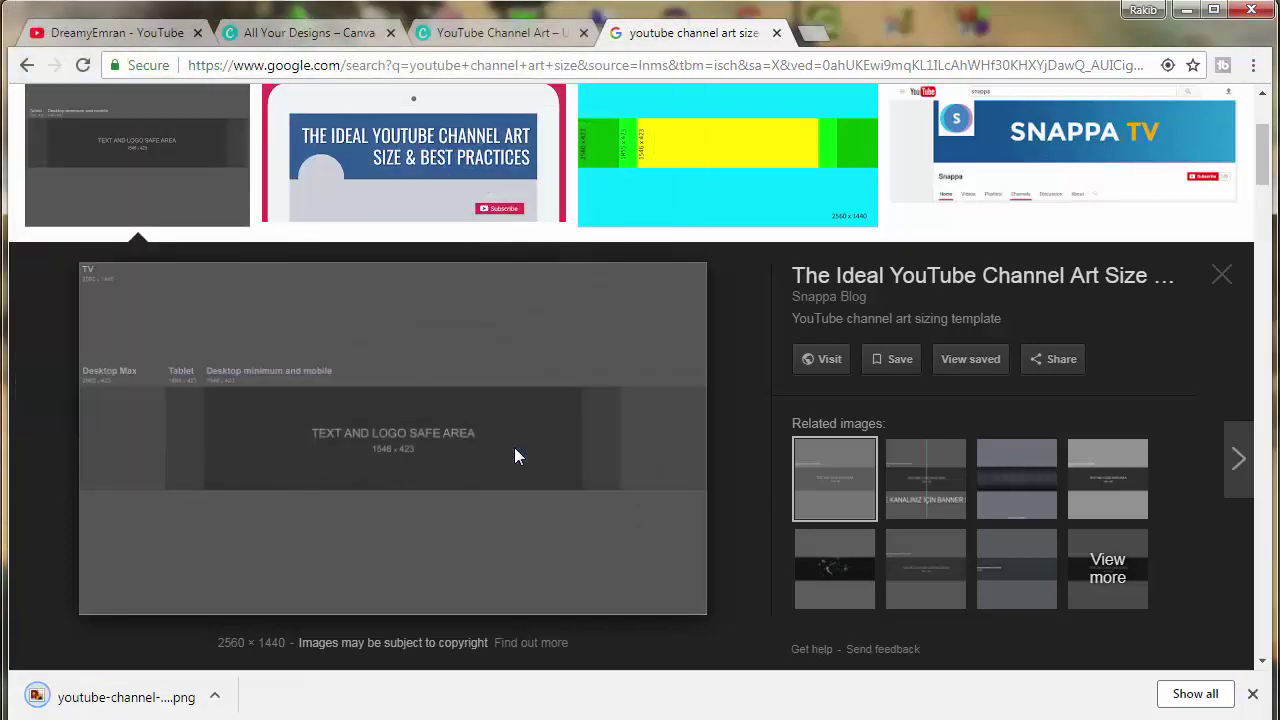
{"action": "left_click", "coordinate": [1253, 694]}
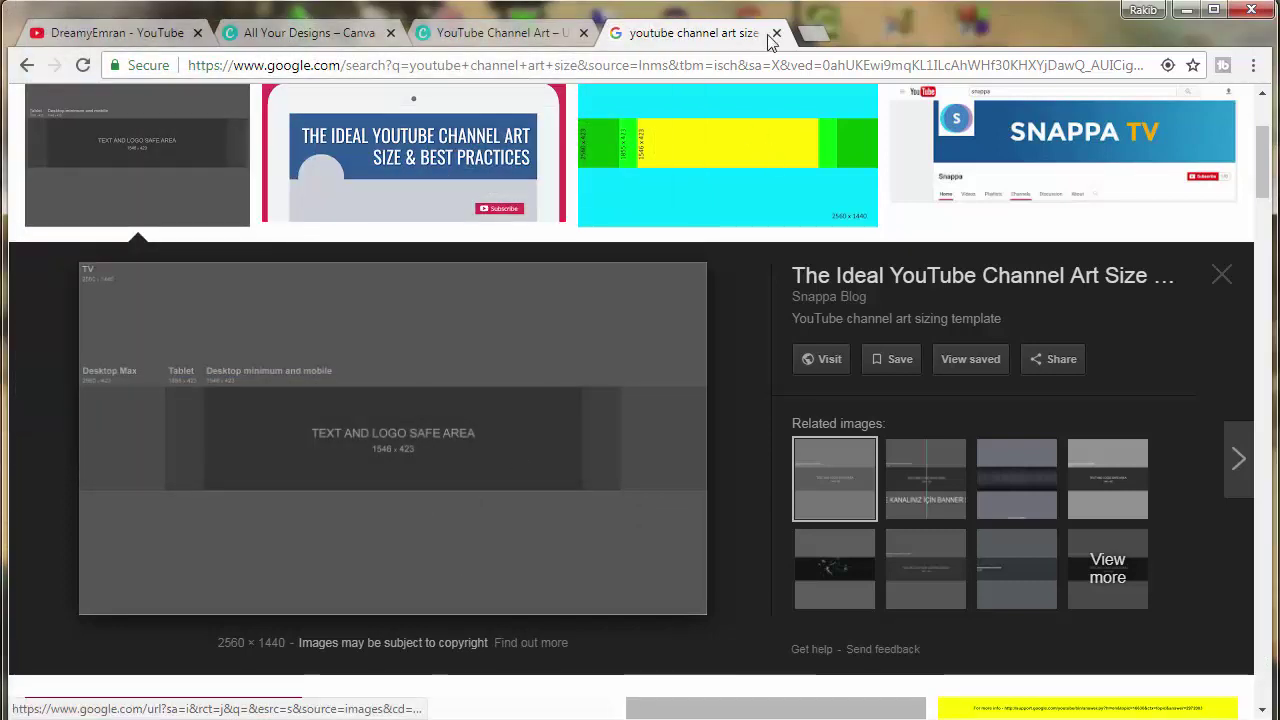
{"action": "left_click", "coordinate": [777, 33]}
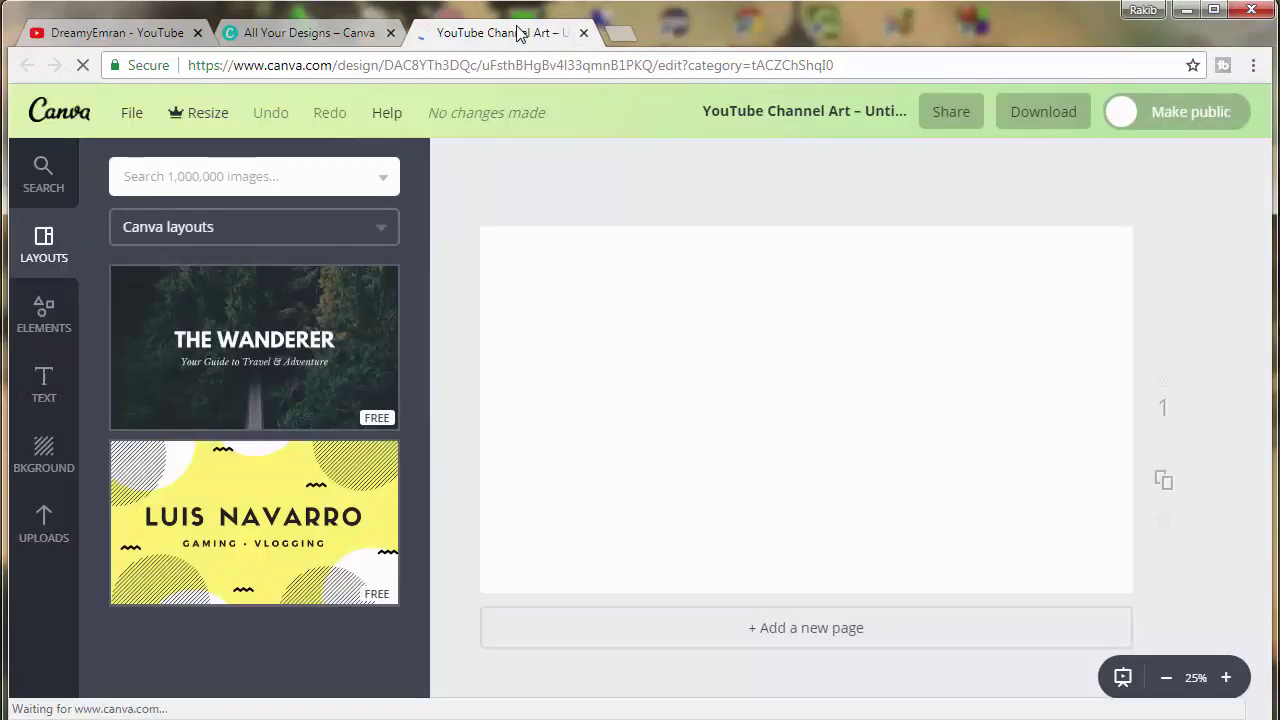
Upload the channel art sizing template image from the computer into Canva
{"action": "left_click", "coordinate": [42, 535]}
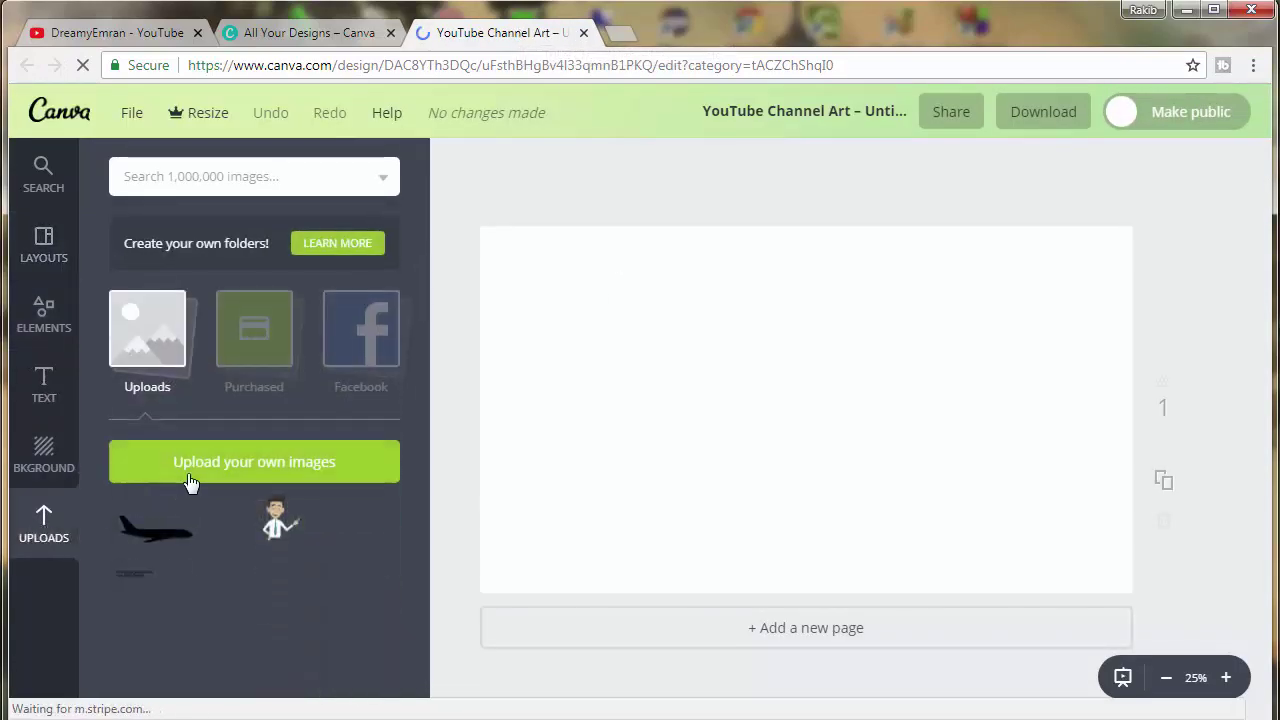
{"action": "left_click", "coordinate": [258, 472]}
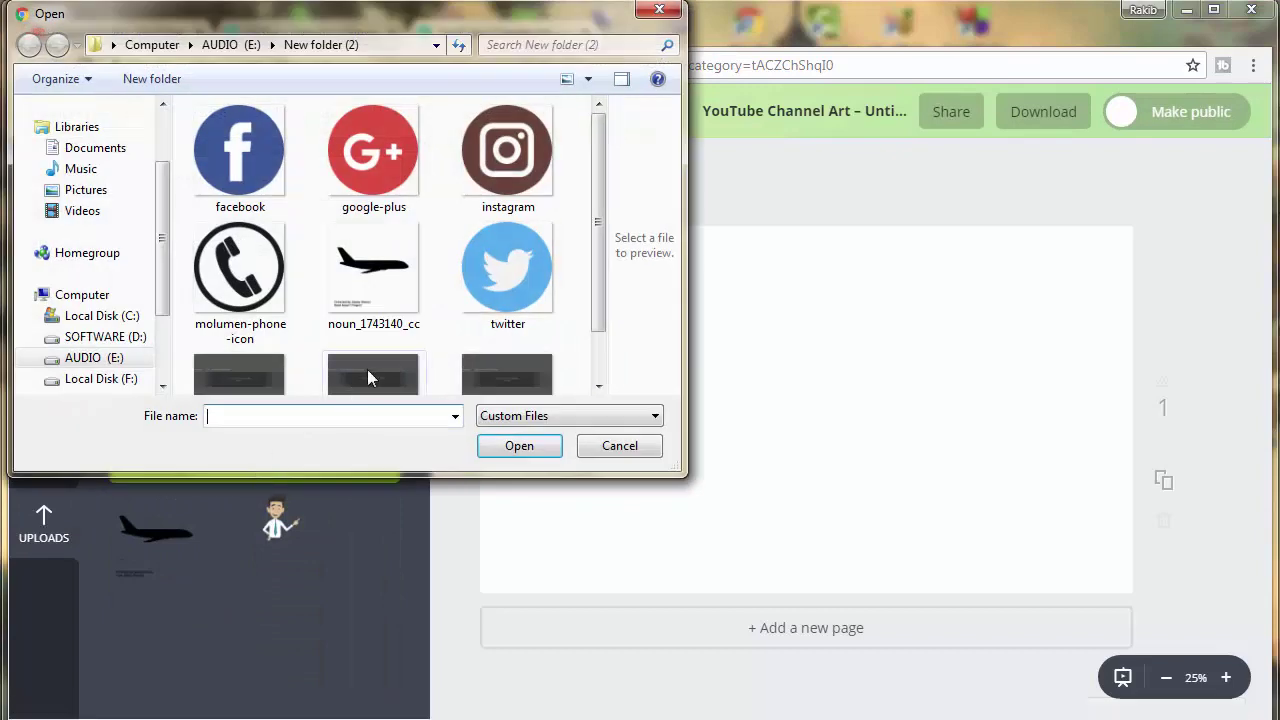
{"action": "left_click", "coordinate": [290, 320]}
{"action": "scroll", "coordinate": [290, 320], "scroll_direction": "down", "scroll_amount": 1}
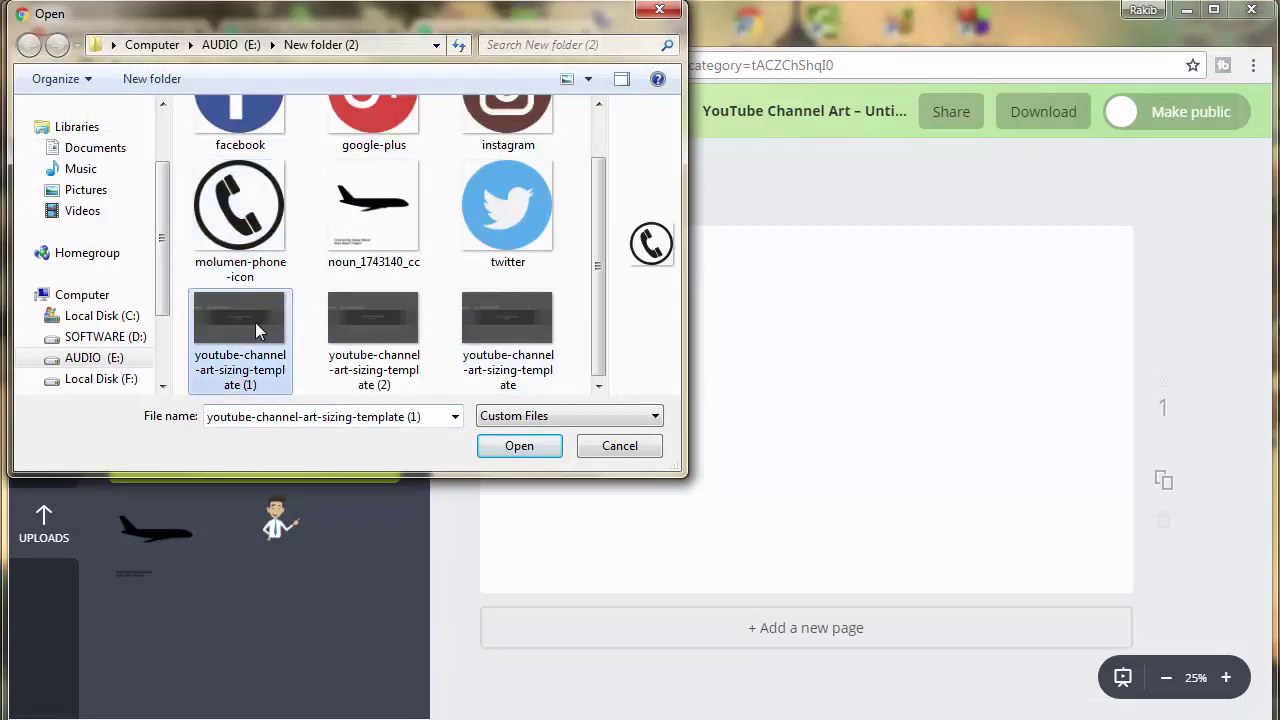
{"action": "left_click", "coordinate": [519, 446]}
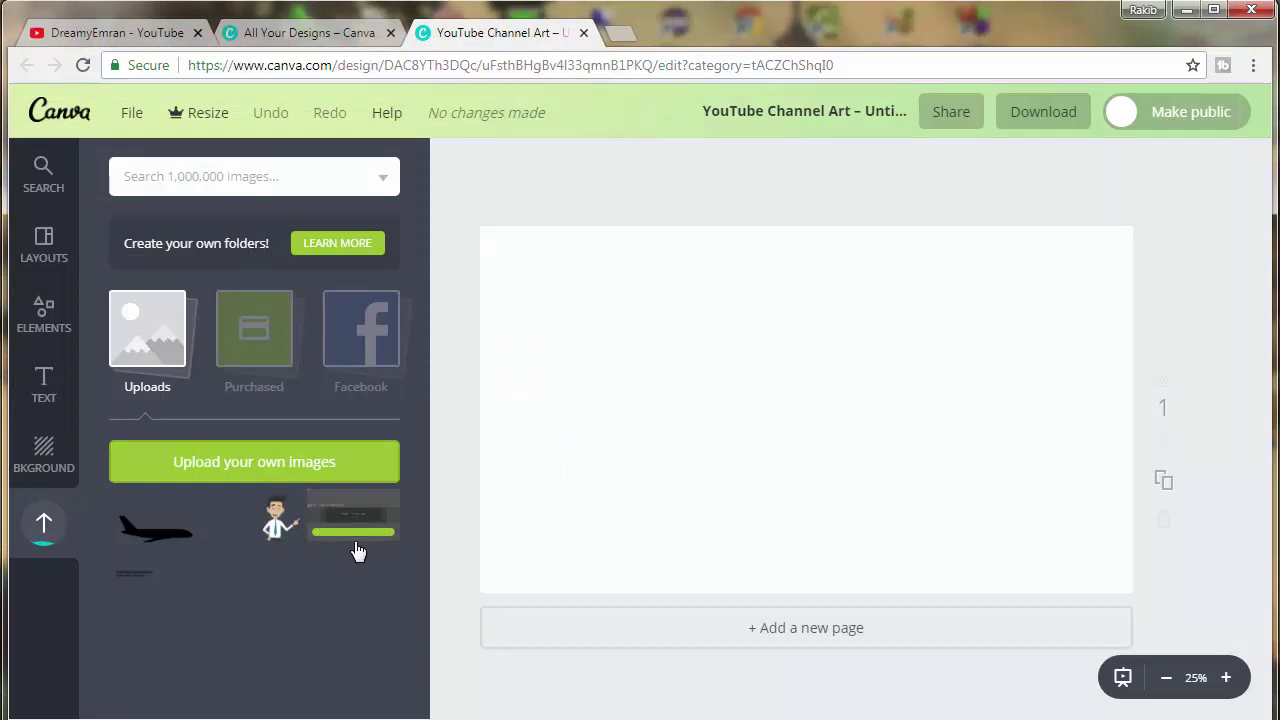
Upload the facebook, google-plus, instagram and twitter icon files
{"action": "left_click", "coordinate": [247, 468]}
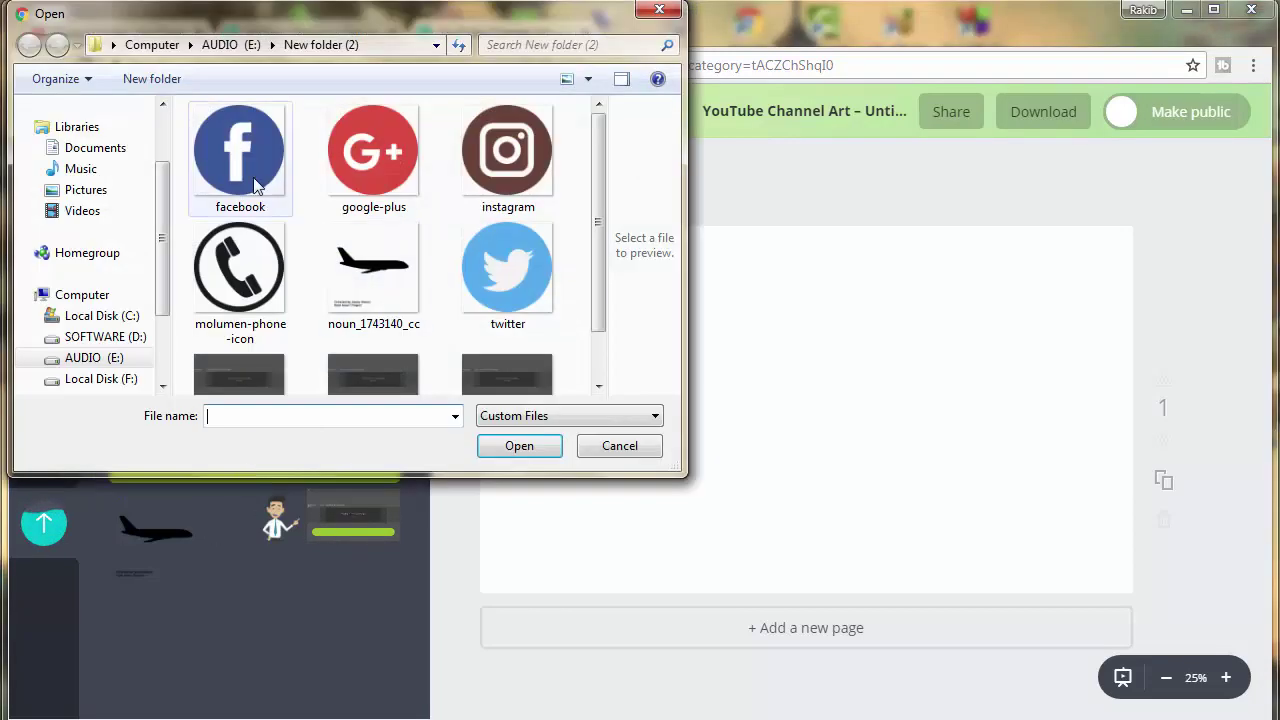
{"action": "left_click", "coordinate": [255, 185]}
{"action": "left_click", "coordinate": [519, 446]}
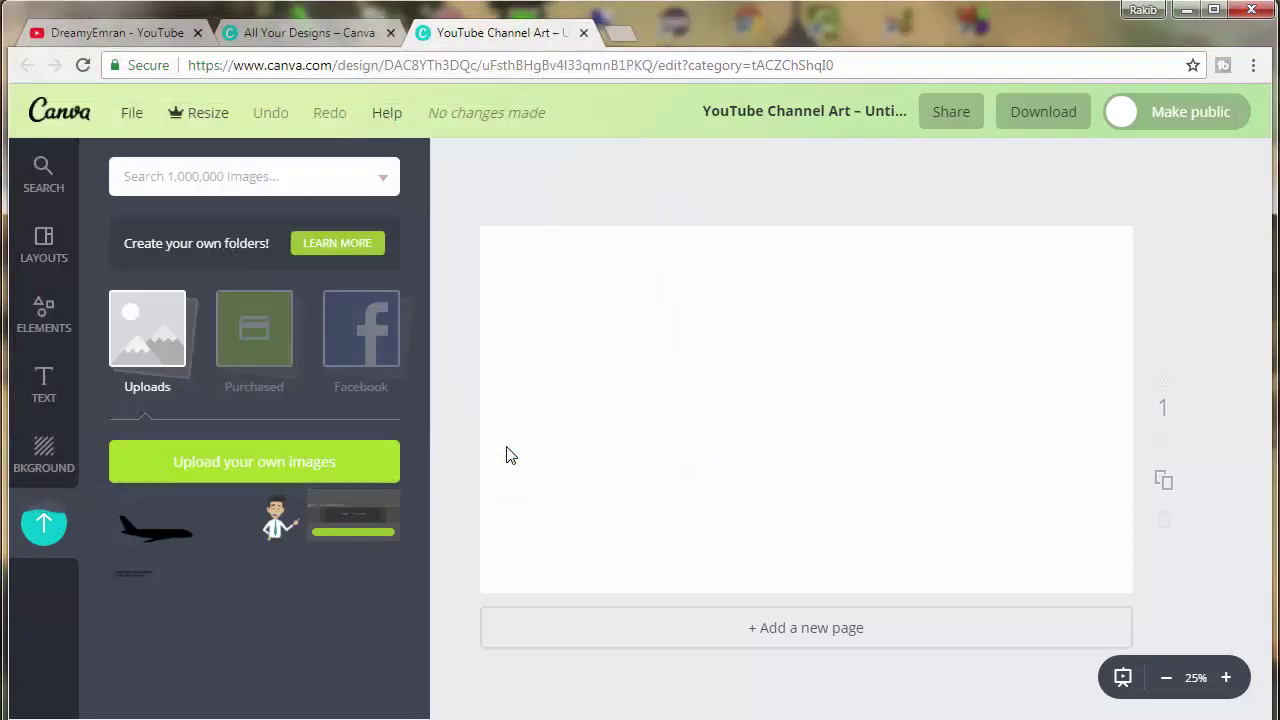
{"action": "left_click", "coordinate": [251, 462]}
{"action": "left_click", "coordinate": [372, 155]}
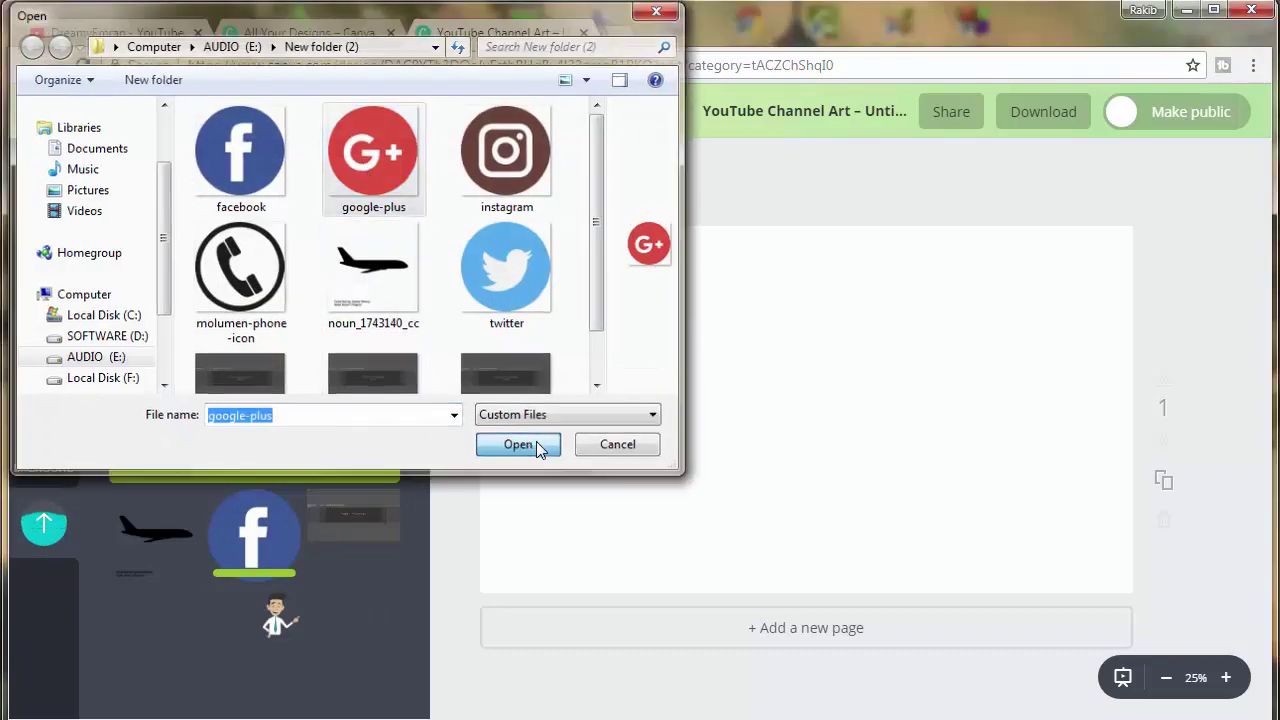
{"action": "left_click", "coordinate": [518, 445]}
{"action": "left_click", "coordinate": [250, 463]}
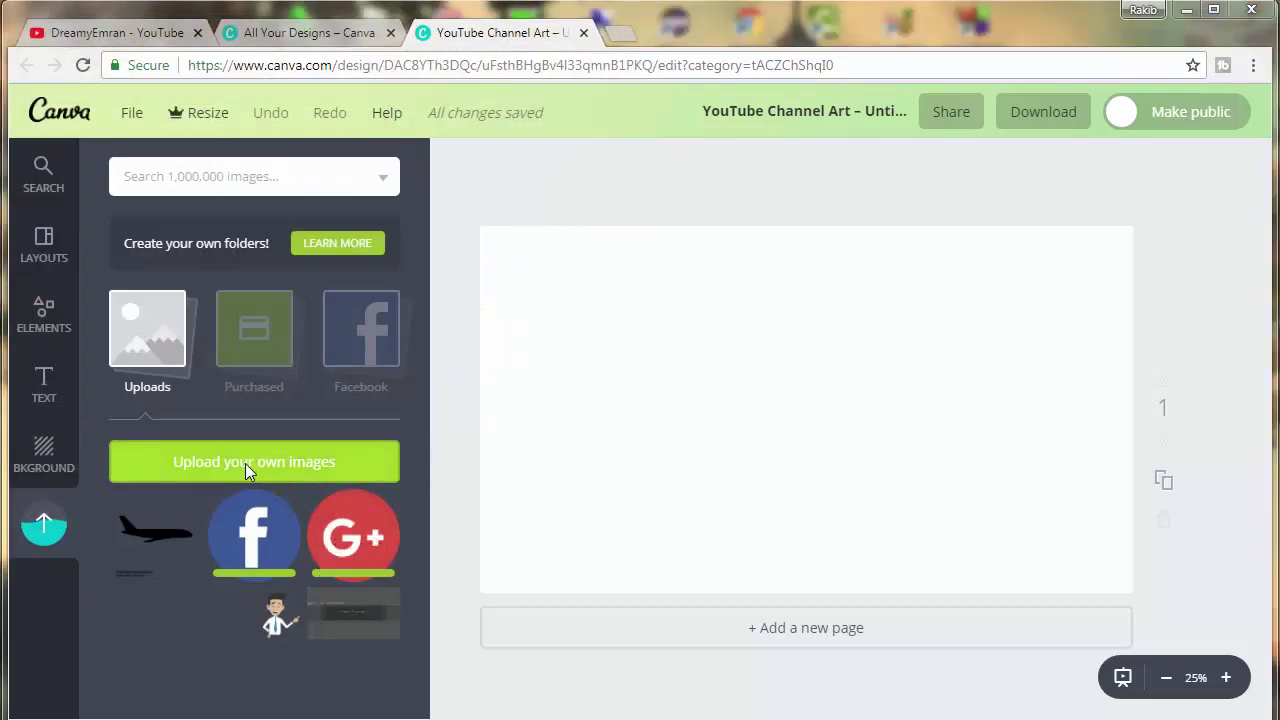
{"action": "left_click", "coordinate": [510, 175]}
{"action": "left_click", "coordinate": [518, 445]}
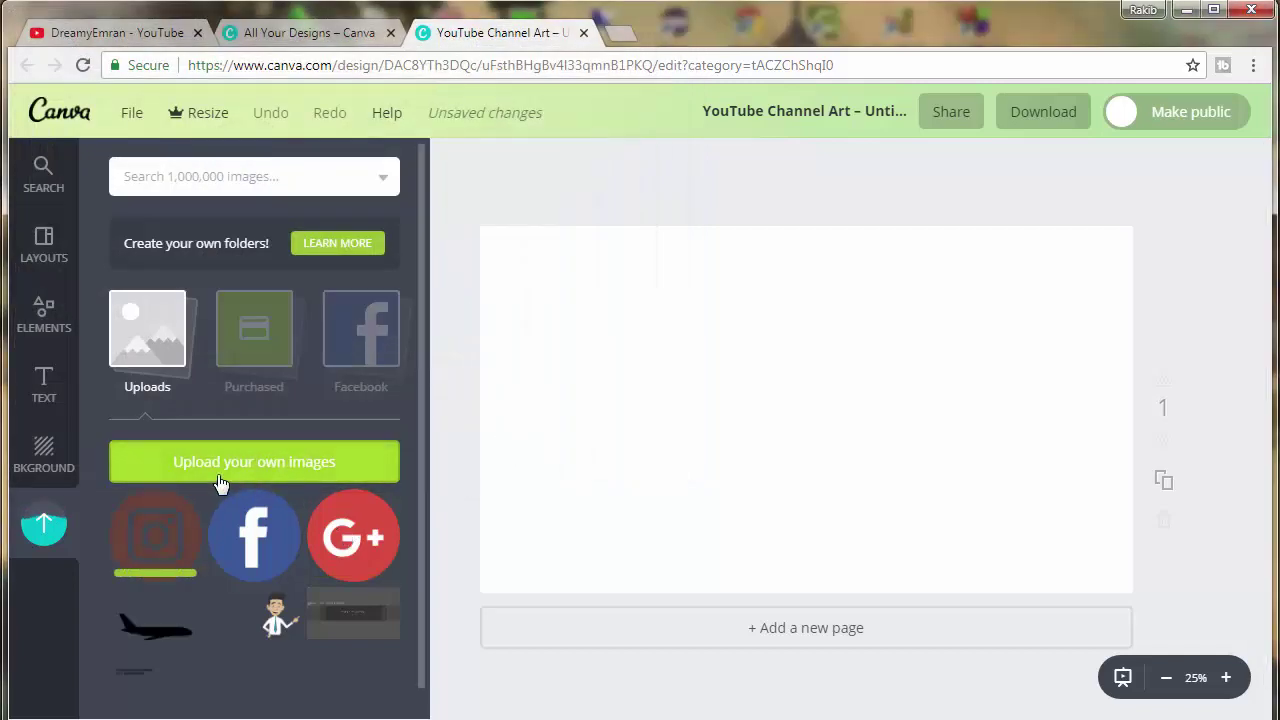
{"action": "left_click", "coordinate": [220, 483]}
{"action": "left_click", "coordinate": [507, 280]}
{"action": "left_click", "coordinate": [519, 447]}
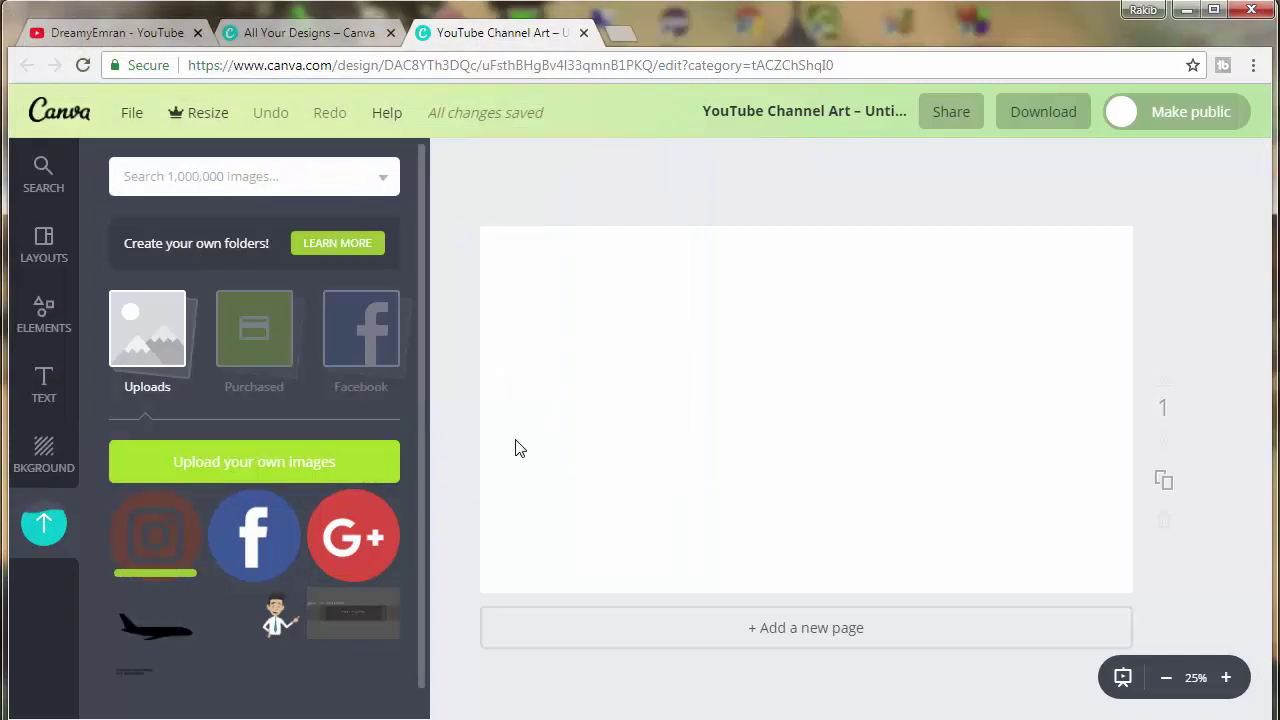
Apply the pale peach colour tile from the Background panel to the page
{"action": "left_click", "coordinate": [43, 452]}
{"action": "scroll", "coordinate": [219, 515], "scroll_direction": "down", "scroll_amount": 5}
{"action": "scroll", "coordinate": [220, 520], "scroll_direction": "down", "scroll_amount": 5}
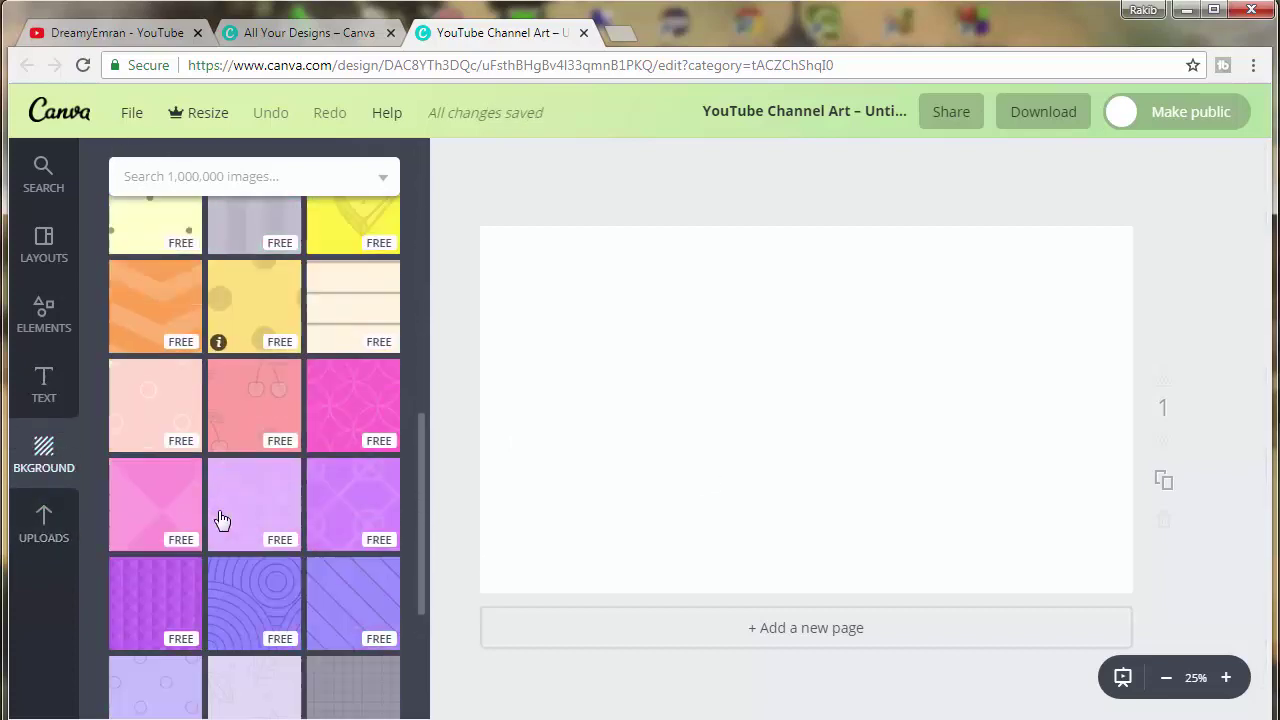
{"action": "scroll", "coordinate": [220, 520], "scroll_direction": "down", "scroll_amount": 5}
{"action": "scroll", "coordinate": [290, 500], "scroll_direction": "down", "scroll_amount": 4}
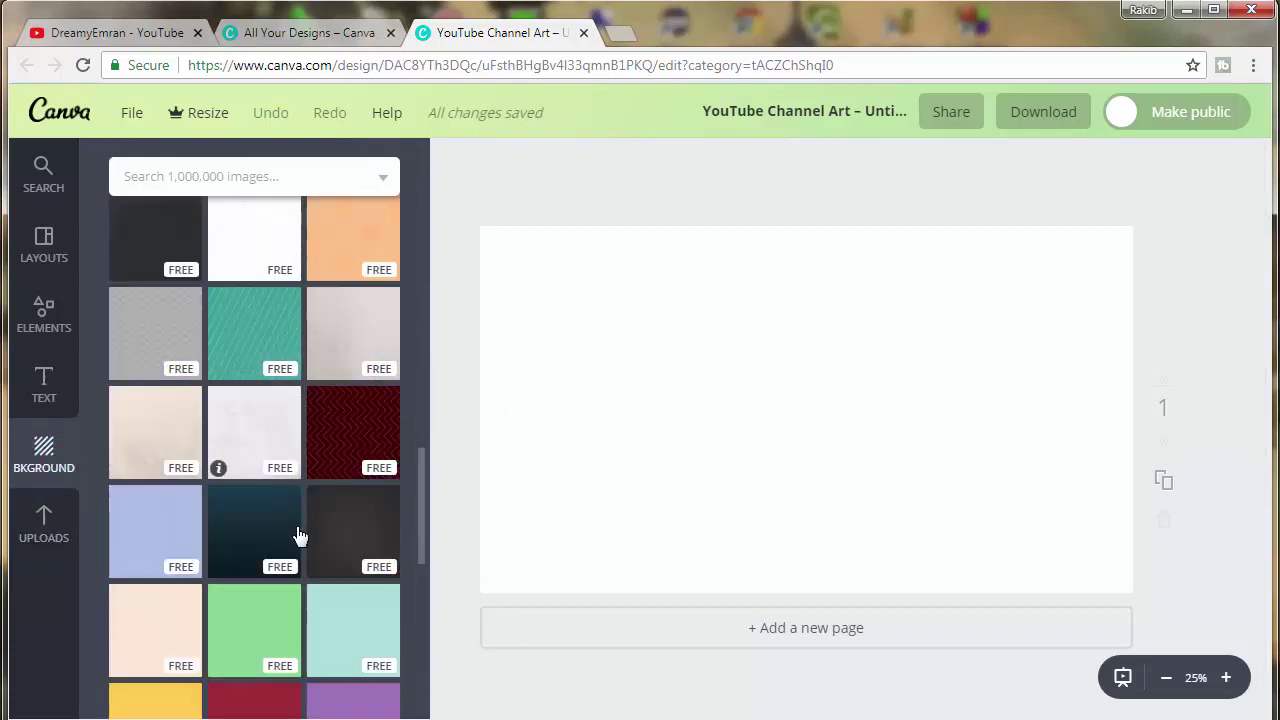
{"action": "scroll", "coordinate": [160, 550], "scroll_direction": "down", "scroll_amount": 1}
{"action": "left_click", "coordinate": [152, 545]}
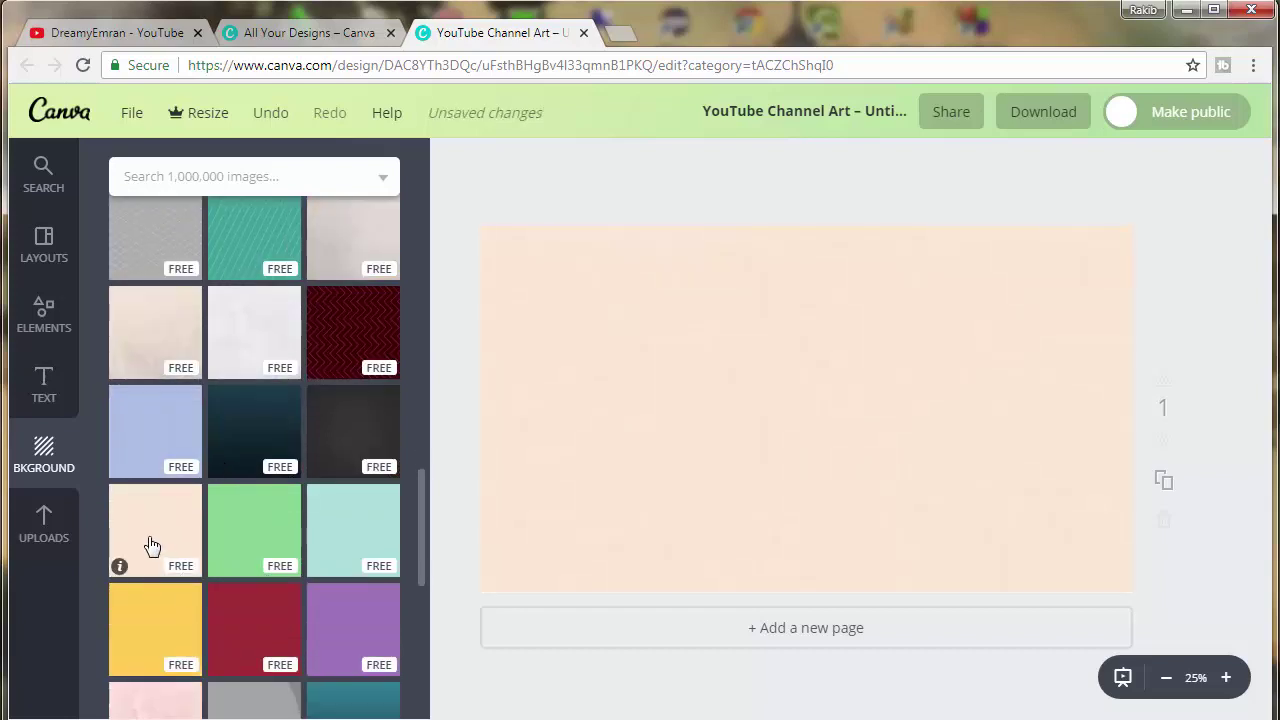
Add a heading text box containing the channel name and select all of its text
{"action": "left_click", "coordinate": [38, 390]}
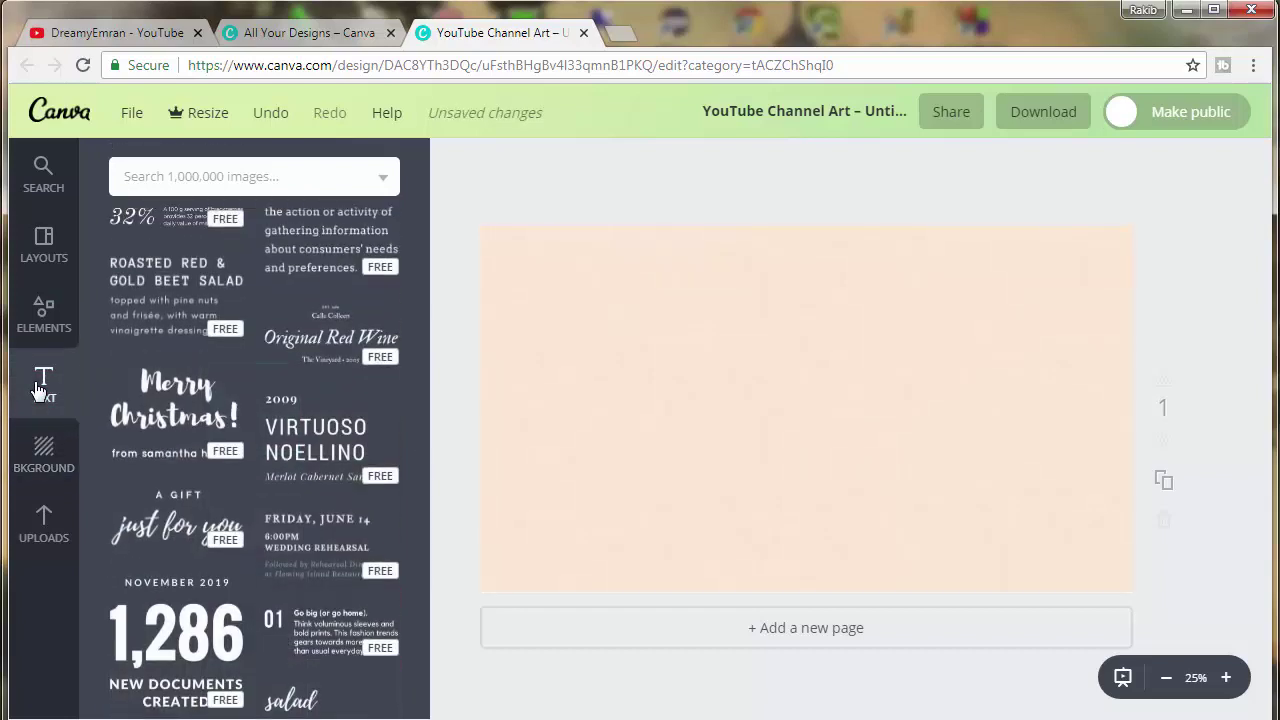
{"action": "scroll", "coordinate": [150, 392], "scroll_direction": "up", "scroll_amount": 4}
{"action": "scroll", "coordinate": [150, 392], "scroll_direction": "up", "scroll_amount": 4}
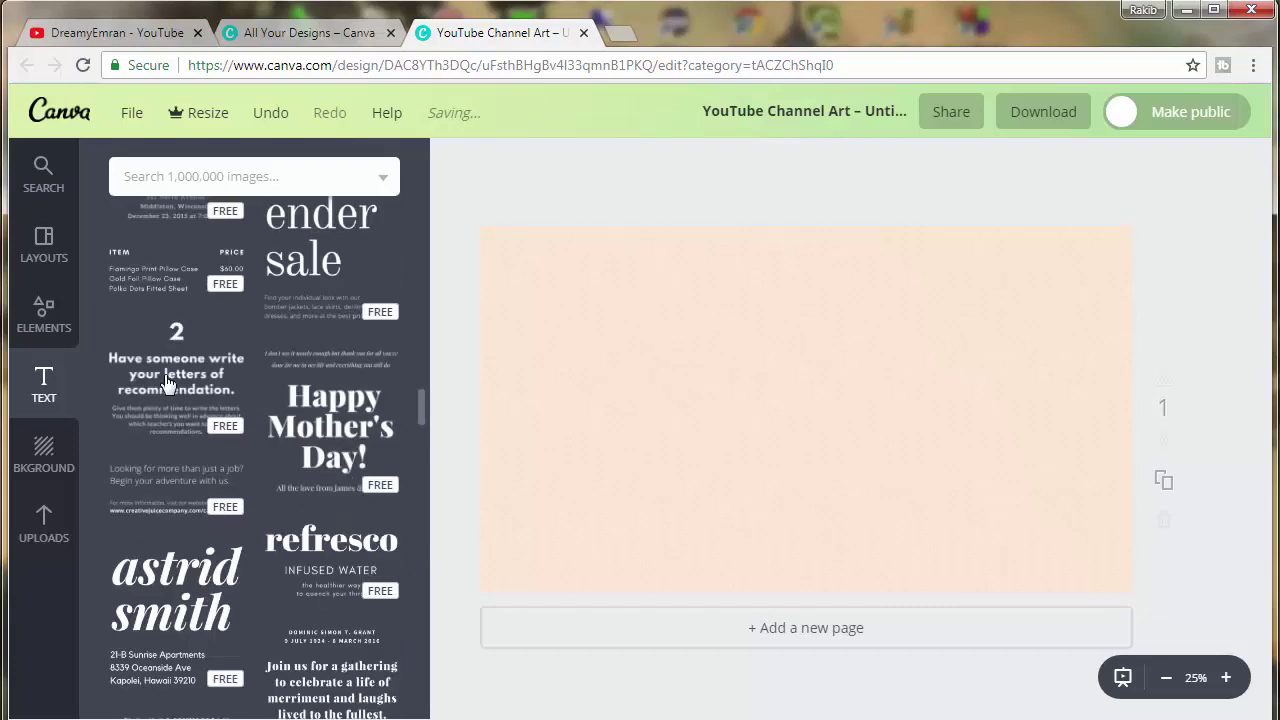
{"action": "scroll", "coordinate": [155, 390], "scroll_direction": "up", "scroll_amount": 4}
{"action": "scroll", "coordinate": [165, 386], "scroll_direction": "up", "scroll_amount": 4}
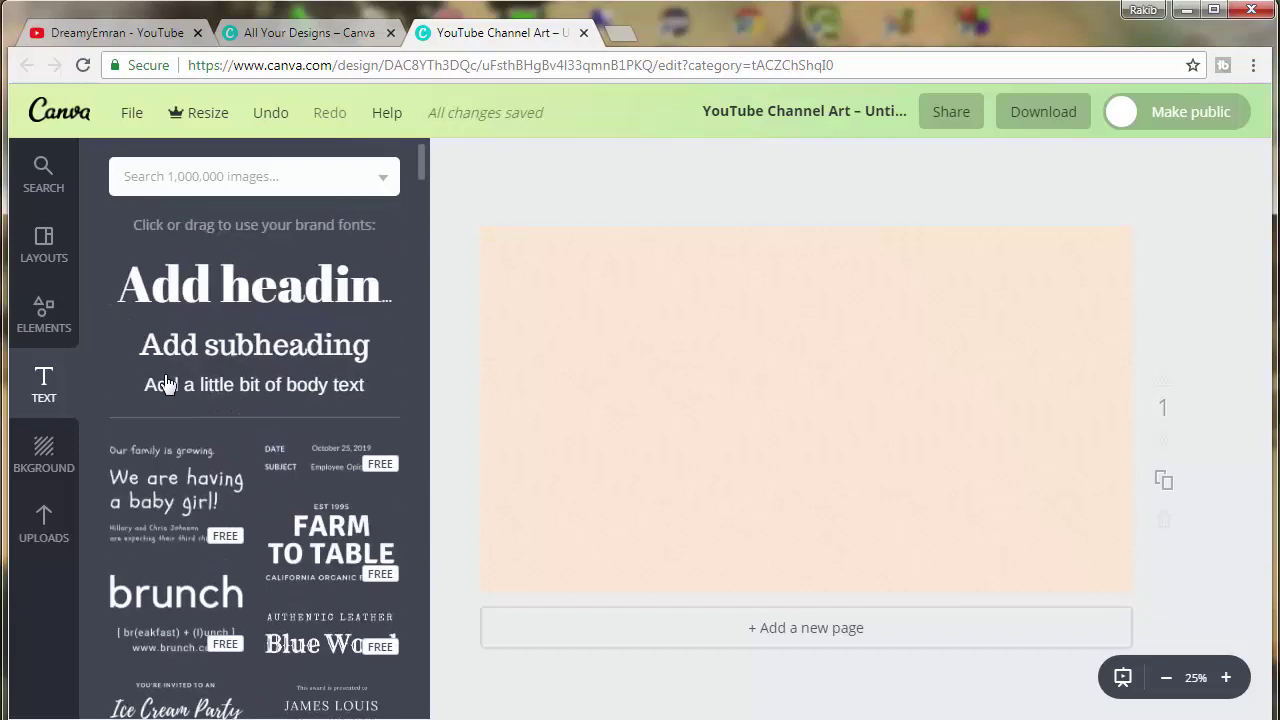
{"action": "left_click", "coordinate": [260, 284]}
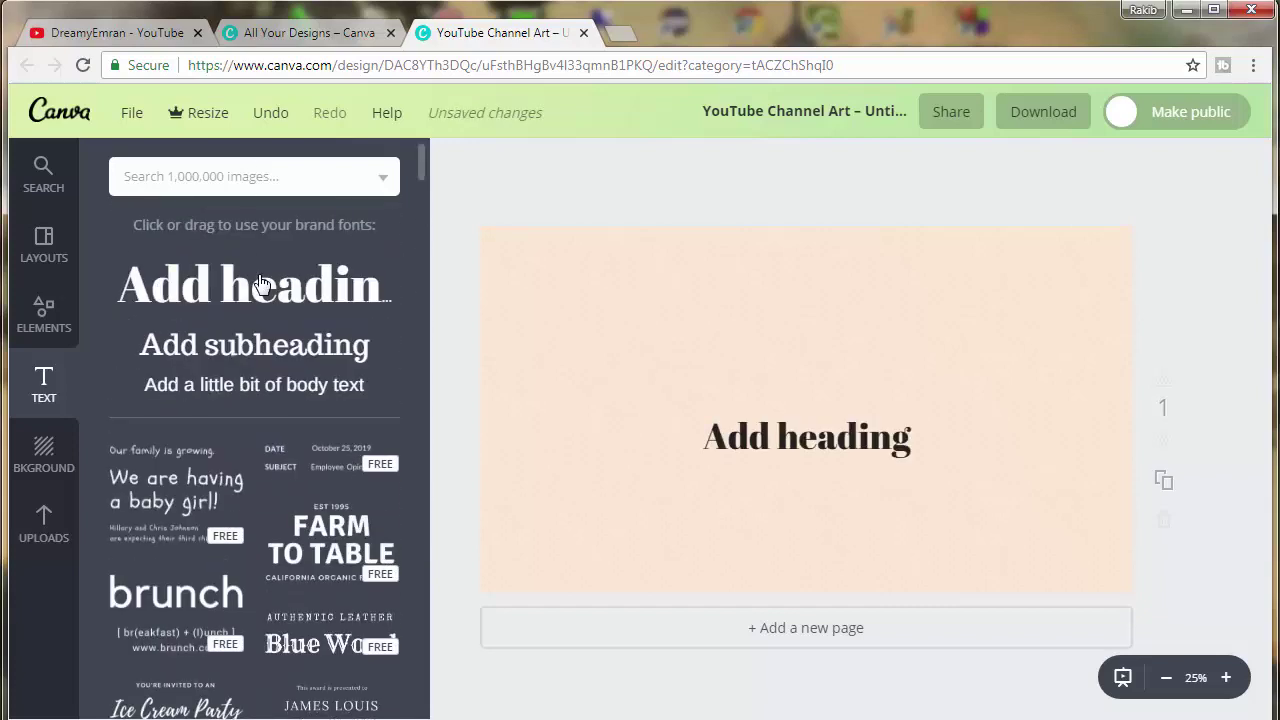
{"action": "type", "text": "DREAMY"}
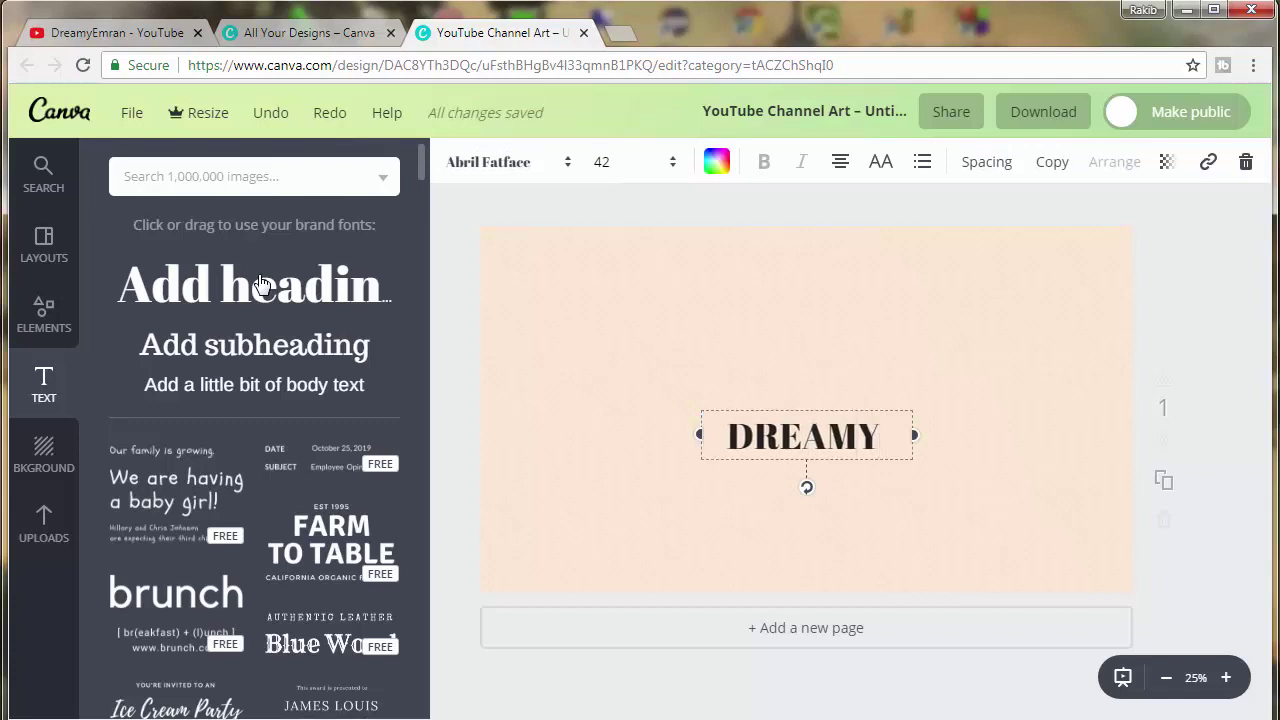
{"action": "type", "text": " EMRAN"}
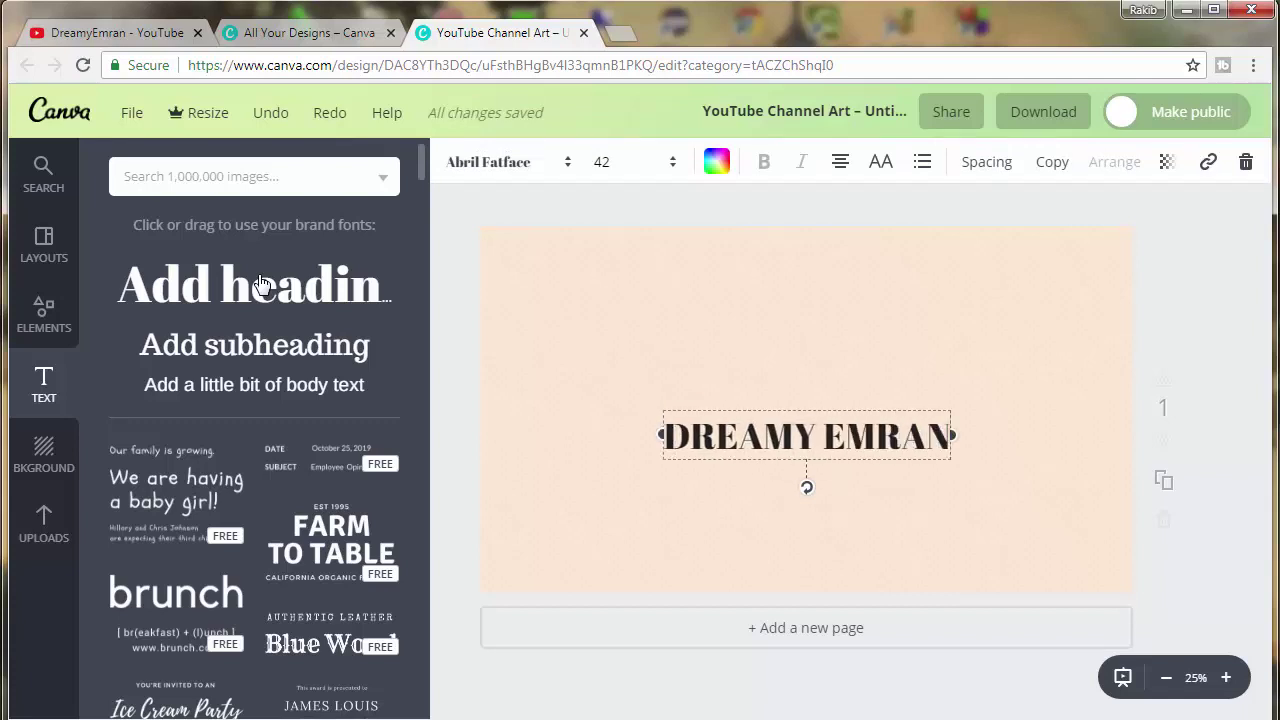
{"action": "key", "text": "ctrl+a"}
Change the heading font from Abril Fatface to Racing Sans One
{"action": "left_click", "coordinate": [525, 174]}
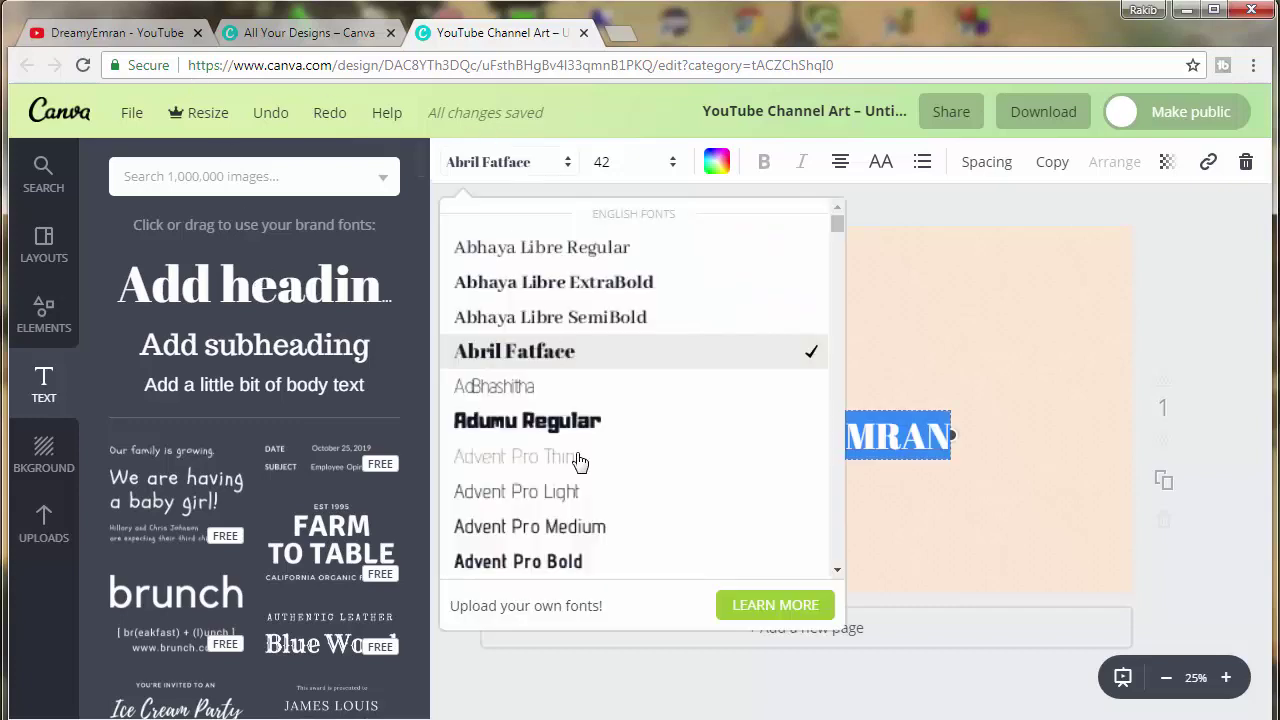
{"action": "scroll", "coordinate": [571, 457], "scroll_direction": "down", "scroll_amount": 1}
{"action": "scroll", "coordinate": [571, 457], "scroll_direction": "down", "scroll_amount": 5}
{"action": "scroll", "coordinate": [551, 462], "scroll_direction": "down", "scroll_amount": 5}
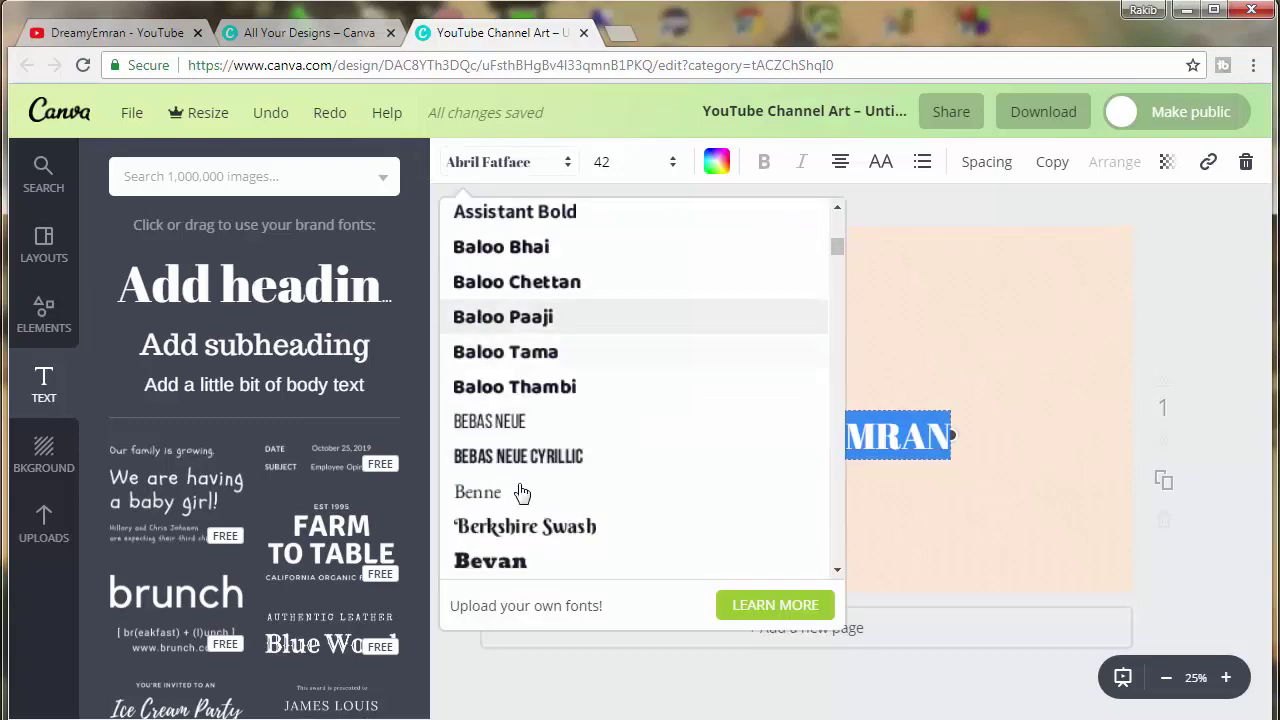
{"action": "scroll", "coordinate": [523, 495], "scroll_direction": "down", "scroll_amount": 5}
{"action": "scroll", "coordinate": [523, 505], "scroll_direction": "down", "scroll_amount": 5}
{"action": "scroll", "coordinate": [524, 500], "scroll_direction": "down", "scroll_amount": 2}
{"action": "scroll", "coordinate": [524, 500], "scroll_direction": "down", "scroll_amount": 5}
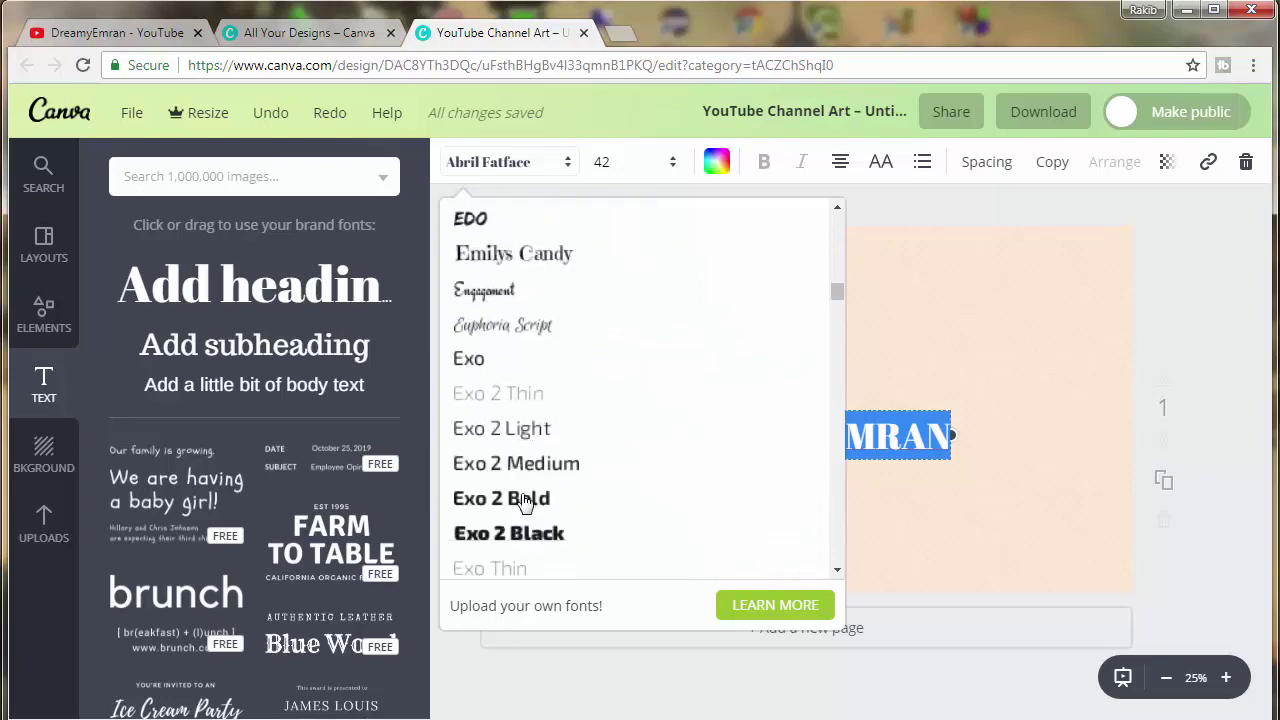
{"action": "scroll", "coordinate": [524, 500], "scroll_direction": "up", "scroll_amount": 3}
{"action": "scroll", "coordinate": [524, 500], "scroll_direction": "down", "scroll_amount": 3}
{"action": "scroll", "coordinate": [524, 500], "scroll_direction": "down", "scroll_amount": 5}
{"action": "scroll", "coordinate": [524, 500], "scroll_direction": "down", "scroll_amount": 5}
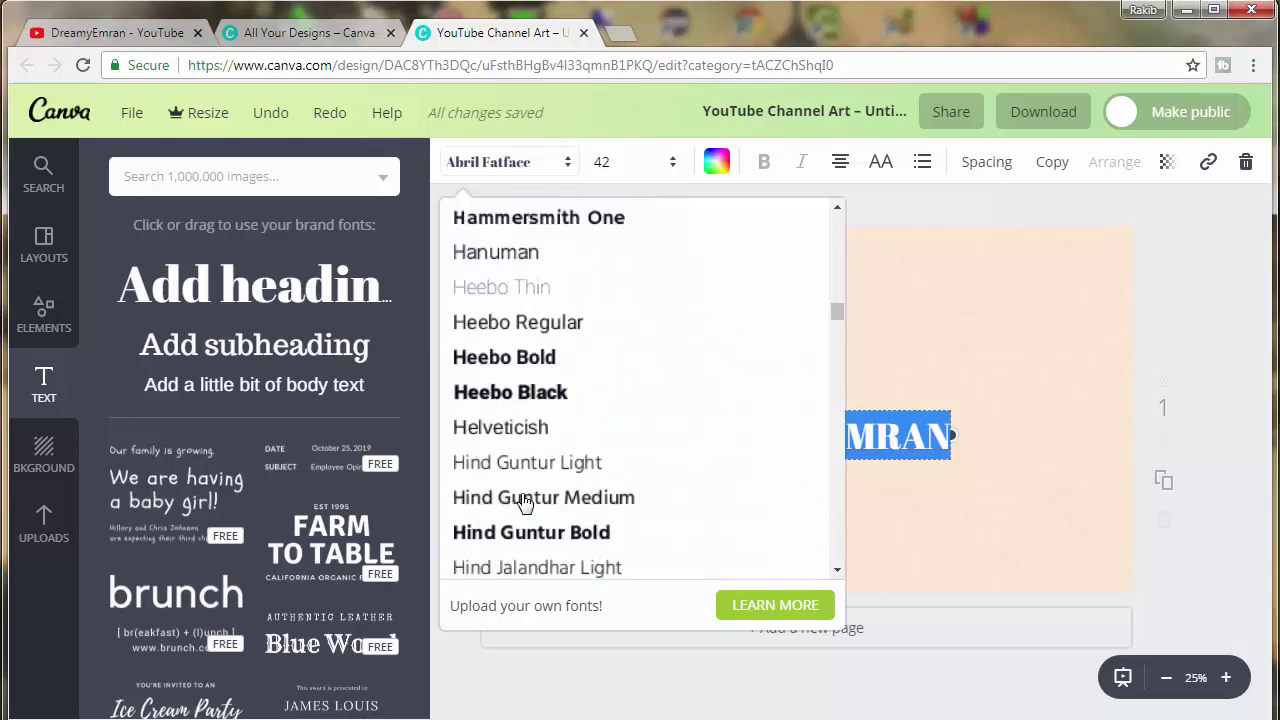
{"action": "scroll", "coordinate": [524, 500], "scroll_direction": "down", "scroll_amount": 3}
{"action": "scroll", "coordinate": [524, 500], "scroll_direction": "down", "scroll_amount": 3}
{"action": "scroll", "coordinate": [524, 500], "scroll_direction": "down", "scroll_amount": 5}
{"action": "scroll", "coordinate": [540, 455], "scroll_direction": "down", "scroll_amount": 10}
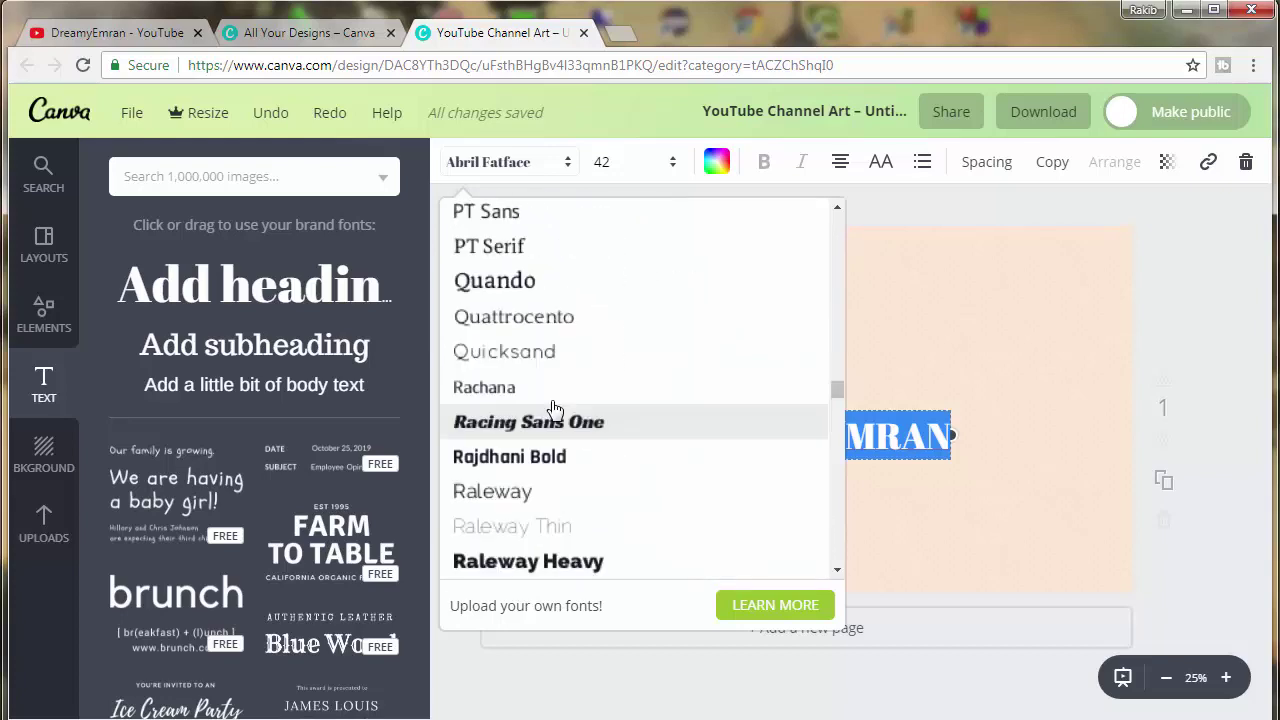
{"action": "left_click", "coordinate": [552, 435]}
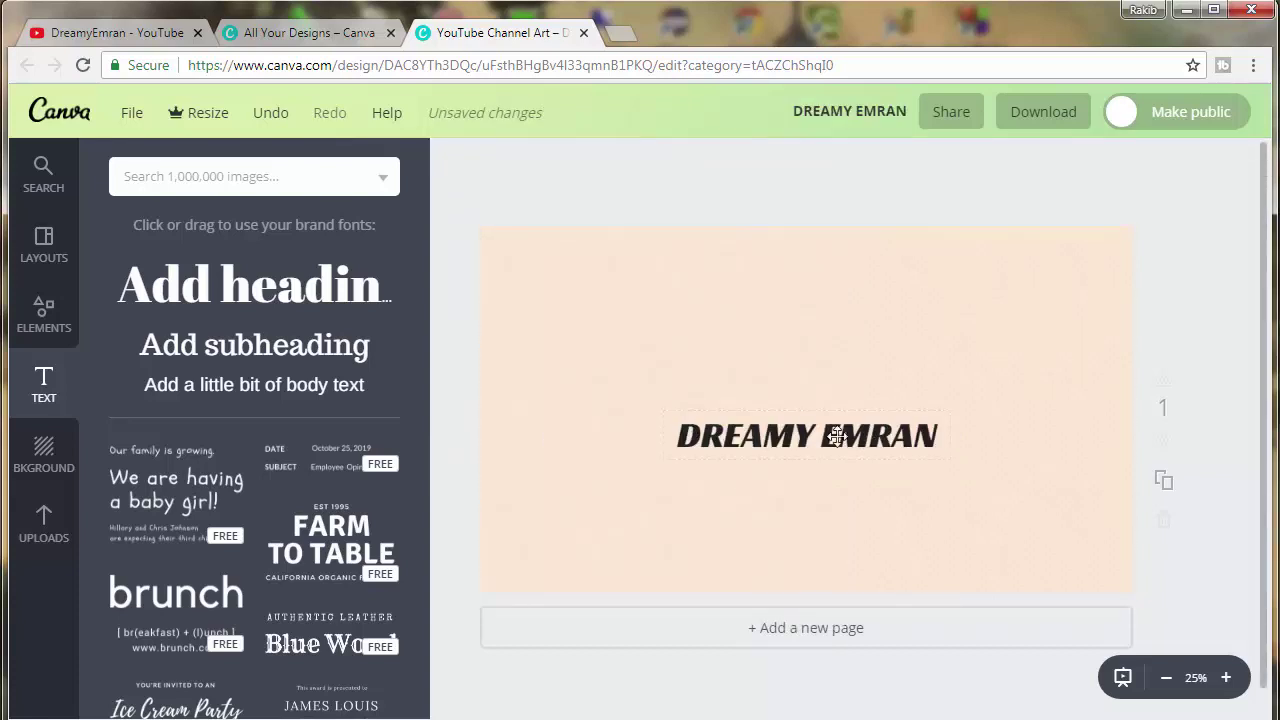
Re-enter the channel-name heading and select all of its text
{"action": "double_click", "coordinate": [752, 432]}
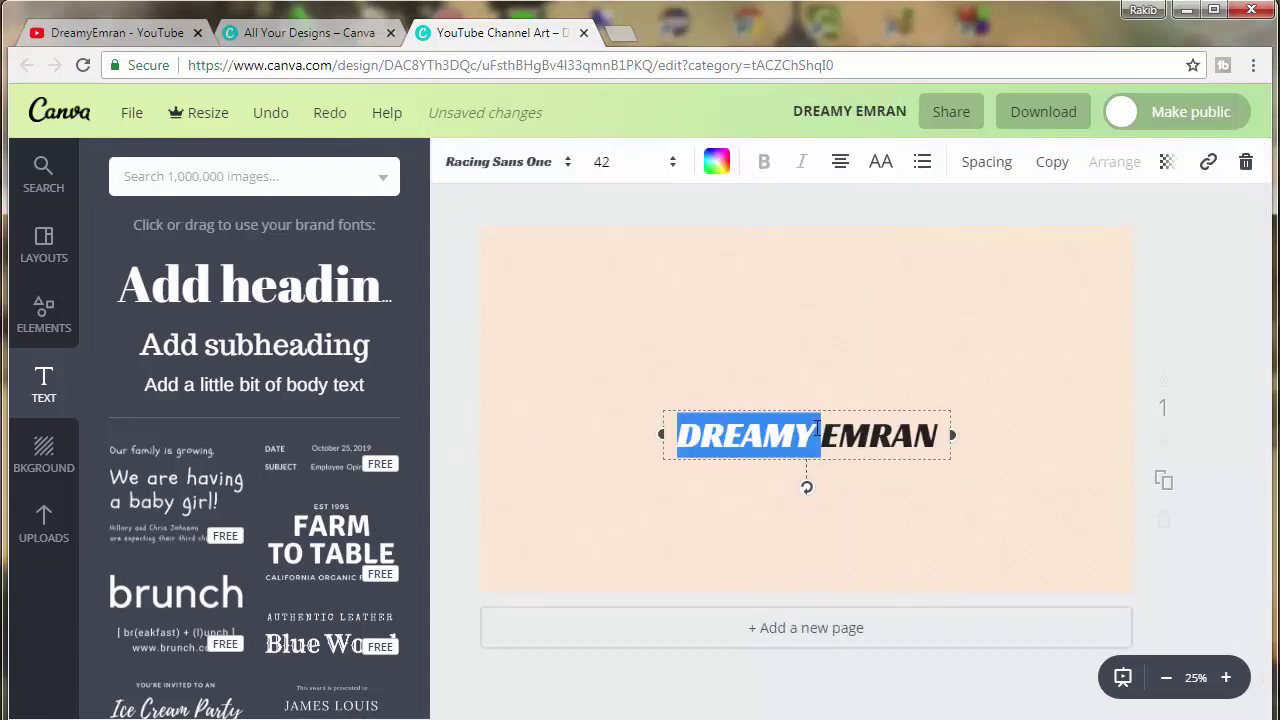
{"action": "left_click", "coordinate": [752, 432]}
{"action": "key", "text": "ctrl+a"}
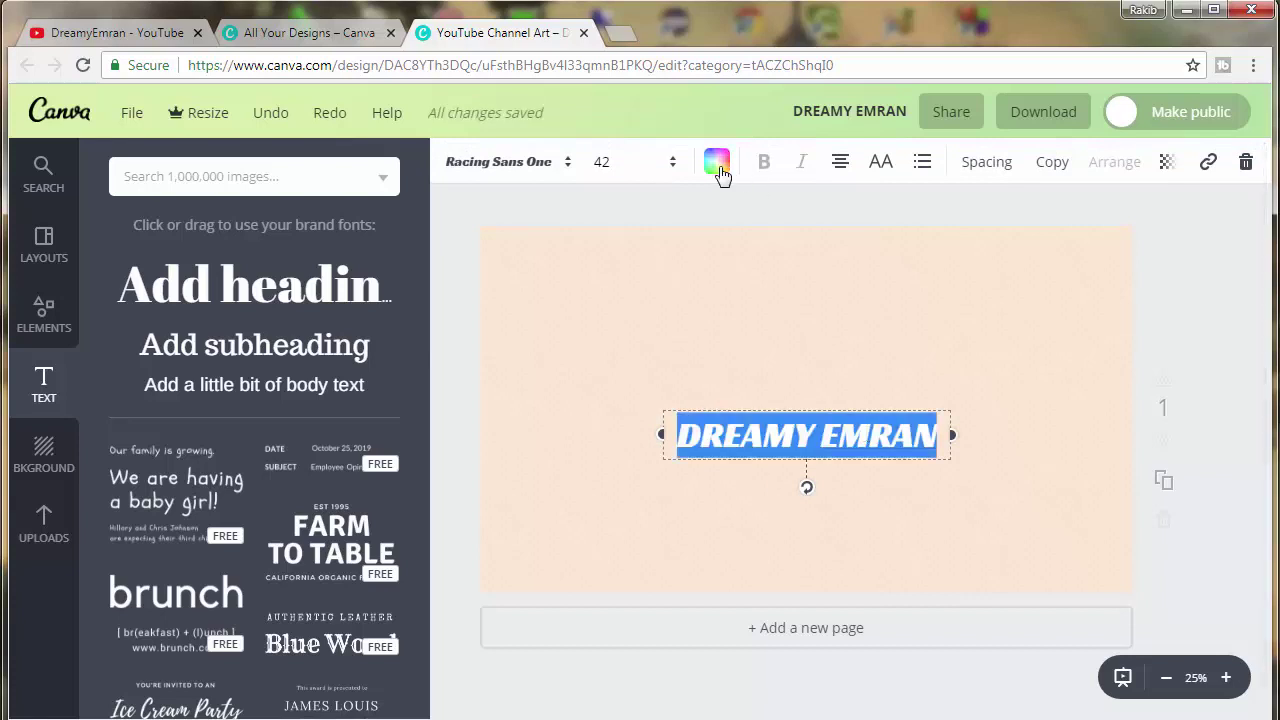
Colour the DREAMY EMRAN heading green (5ac300) using the custom colour wheel
{"action": "left_click", "coordinate": [720, 168]}
{"action": "left_click", "coordinate": [731, 259]}
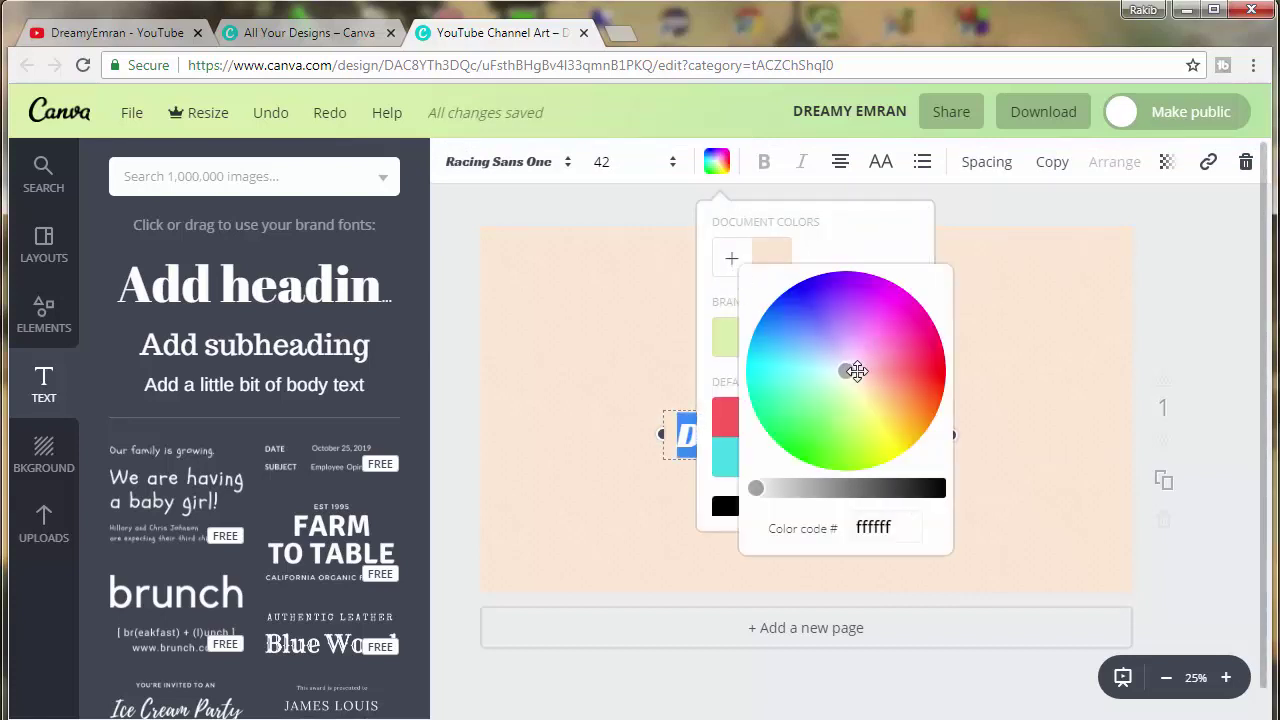
{"action": "mouse_move", "coordinate": [857, 371]}
{"action": "left_mouse_down"}
{"action": "mouse_move", "coordinate": [911, 389]}
{"action": "mouse_move", "coordinate": [891, 394]}
{"action": "mouse_move", "coordinate": [895, 428]}
{"action": "mouse_move", "coordinate": [834, 449]}
{"action": "mouse_move", "coordinate": [842, 461]}
{"action": "left_mouse_up"}
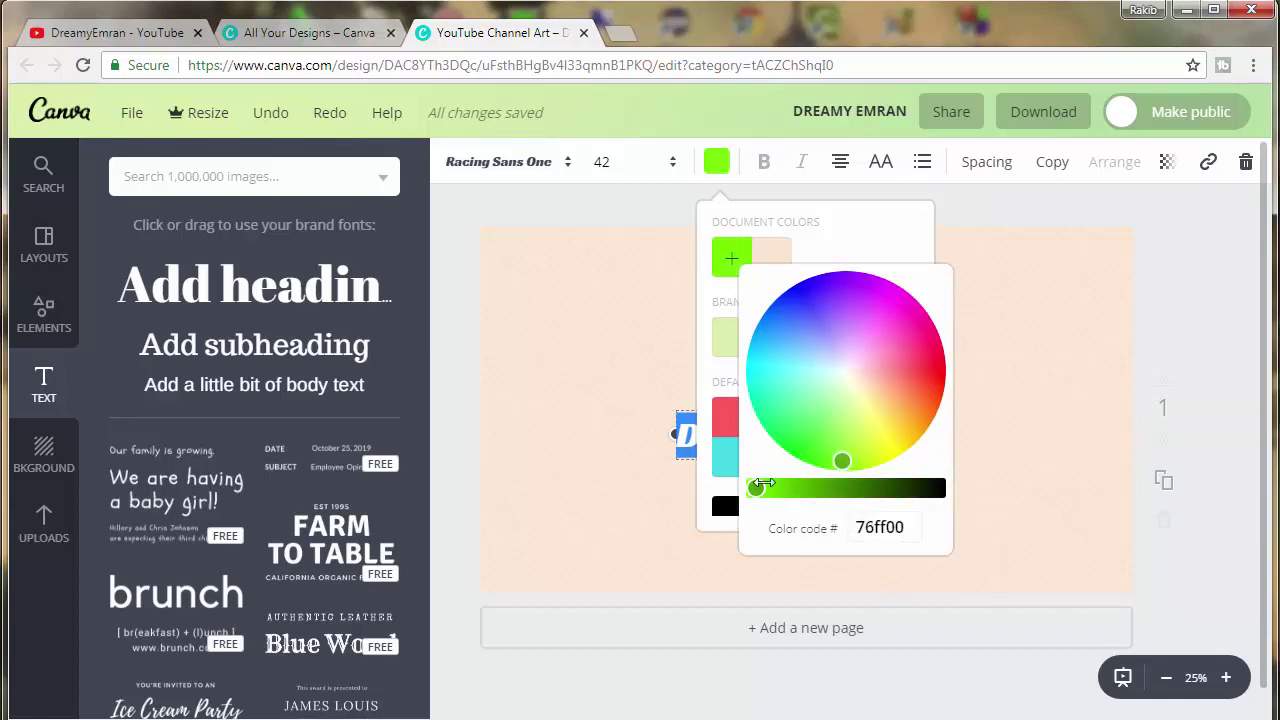
{"action": "left_click_drag", "start_coordinate": [764, 484], "coordinate": [797, 487]}
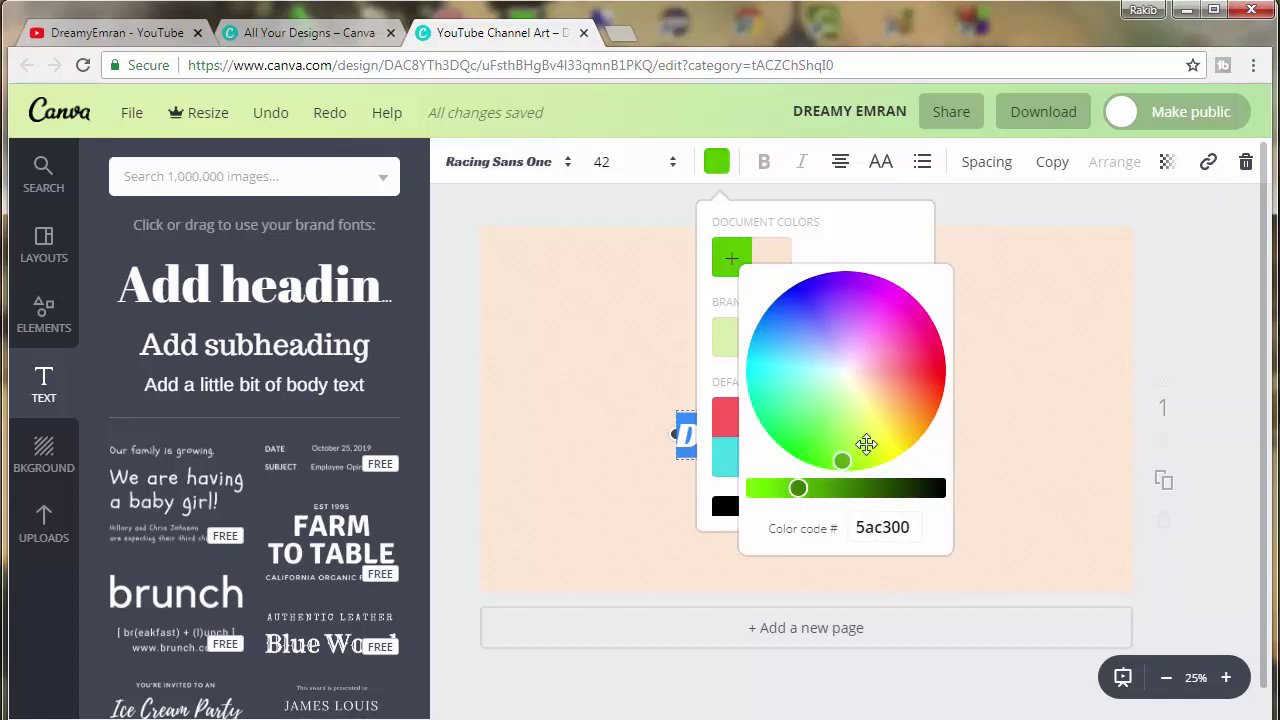
{"action": "left_click", "coordinate": [984, 418]}
Darken the heading's green further to 499e00 and show the uploaded images
{"action": "left_click", "coordinate": [834, 433]}
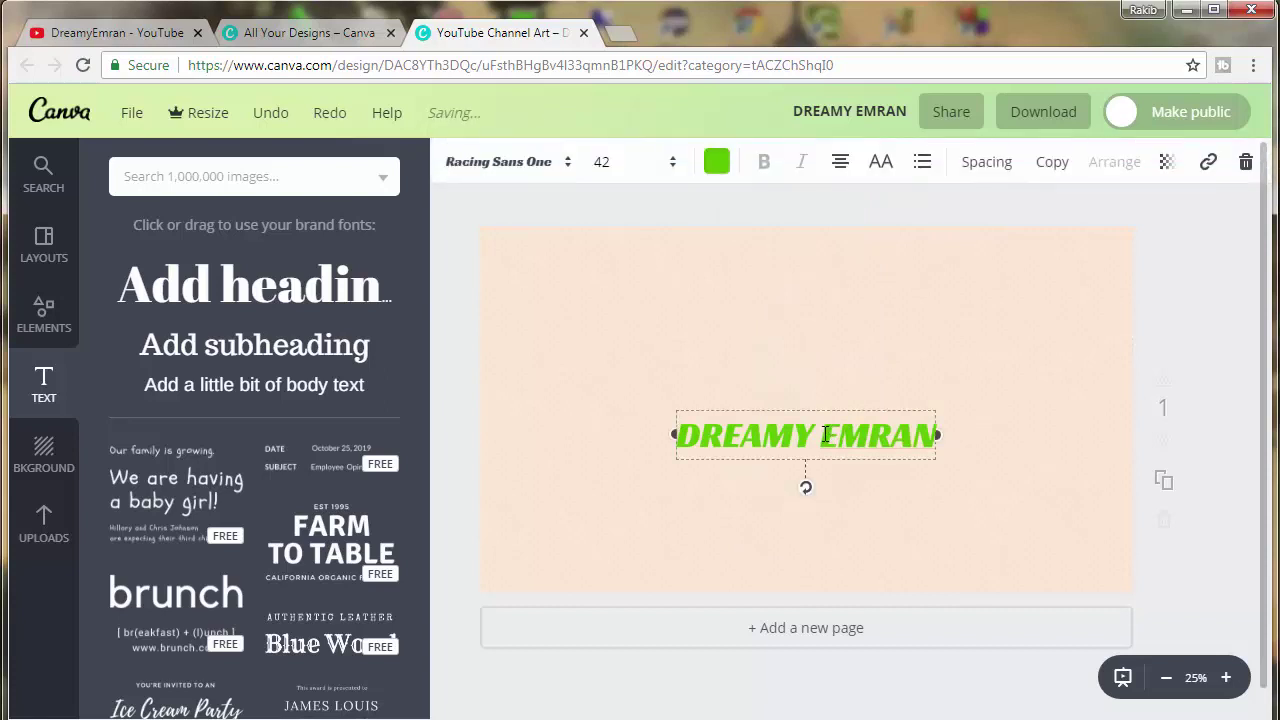
{"action": "left_click", "coordinate": [716, 161]}
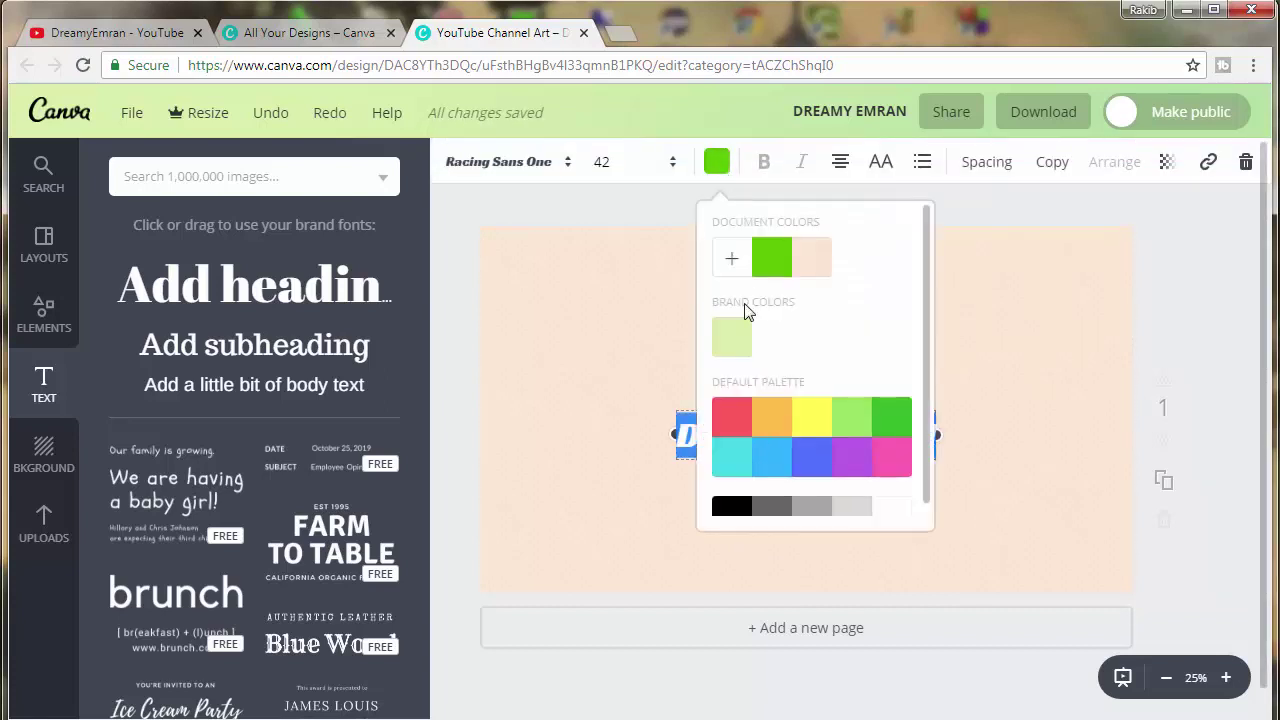
{"action": "left_click", "coordinate": [731, 258]}
{"action": "left_click_drag", "start_coordinate": [798, 487], "coordinate": [835, 487]}
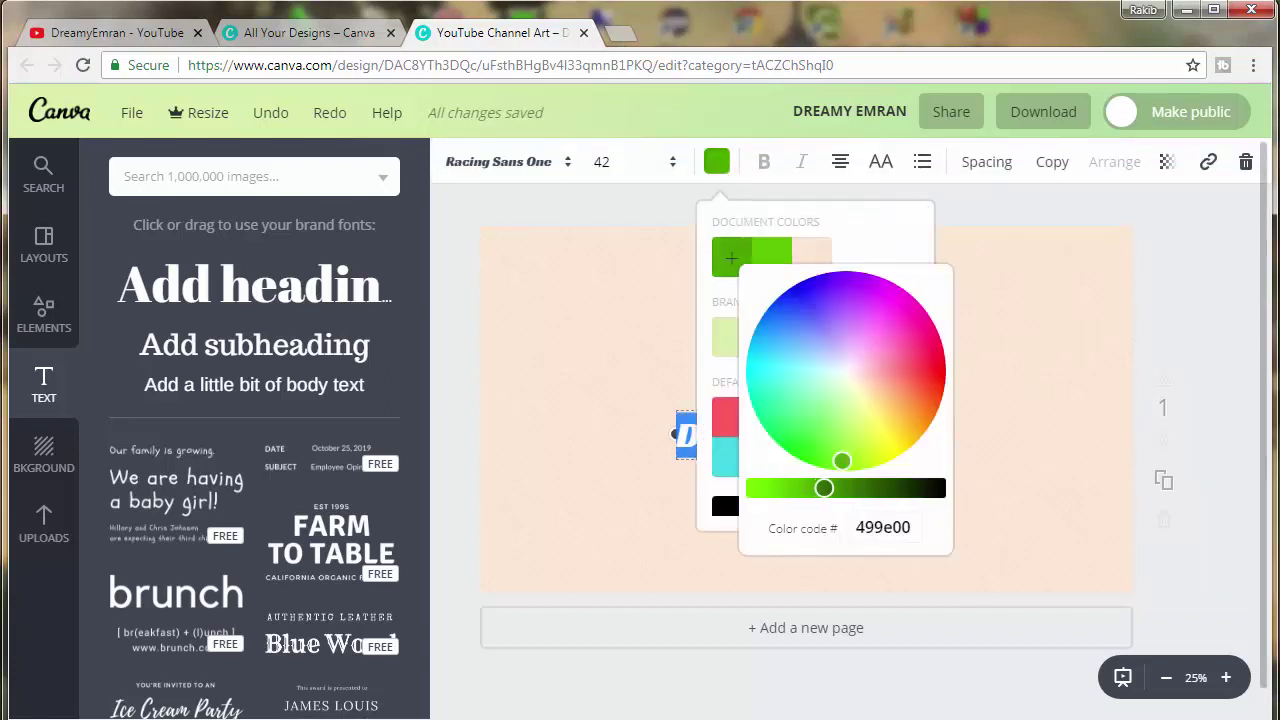
{"action": "left_click", "coordinate": [990, 434]}
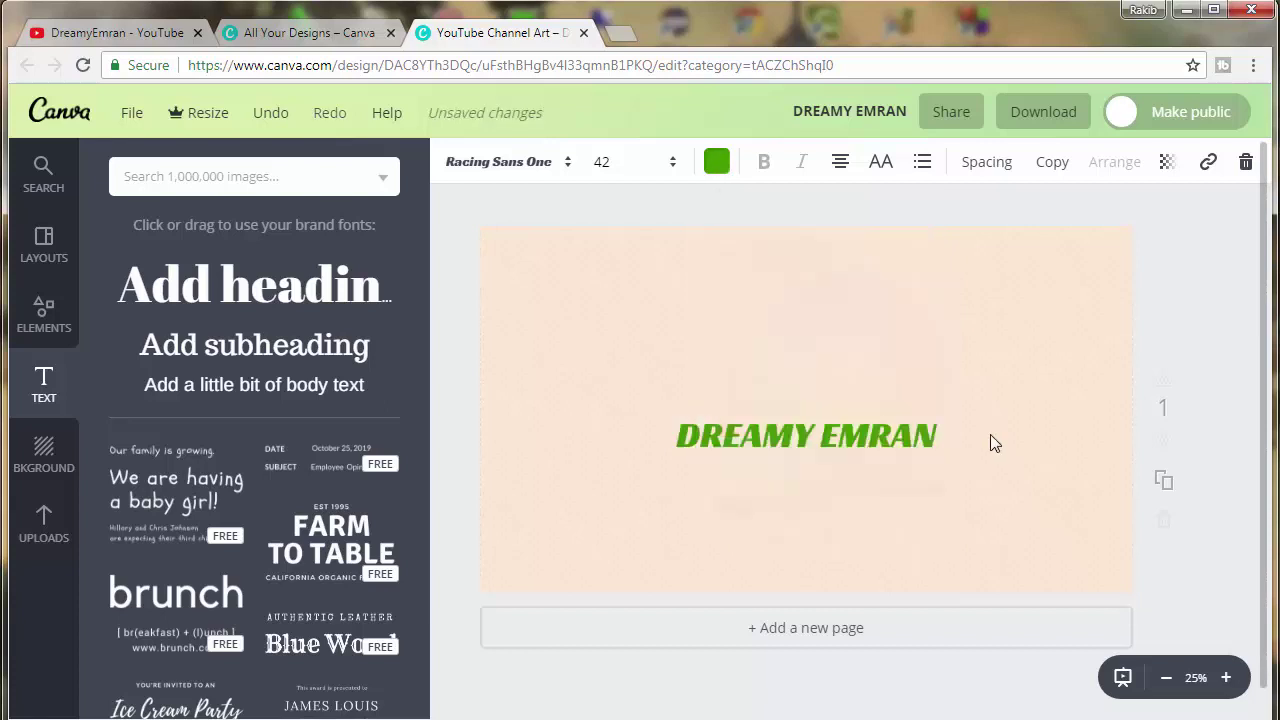
{"action": "left_click", "coordinate": [867, 432]}
{"action": "left_click", "coordinate": [35, 515]}
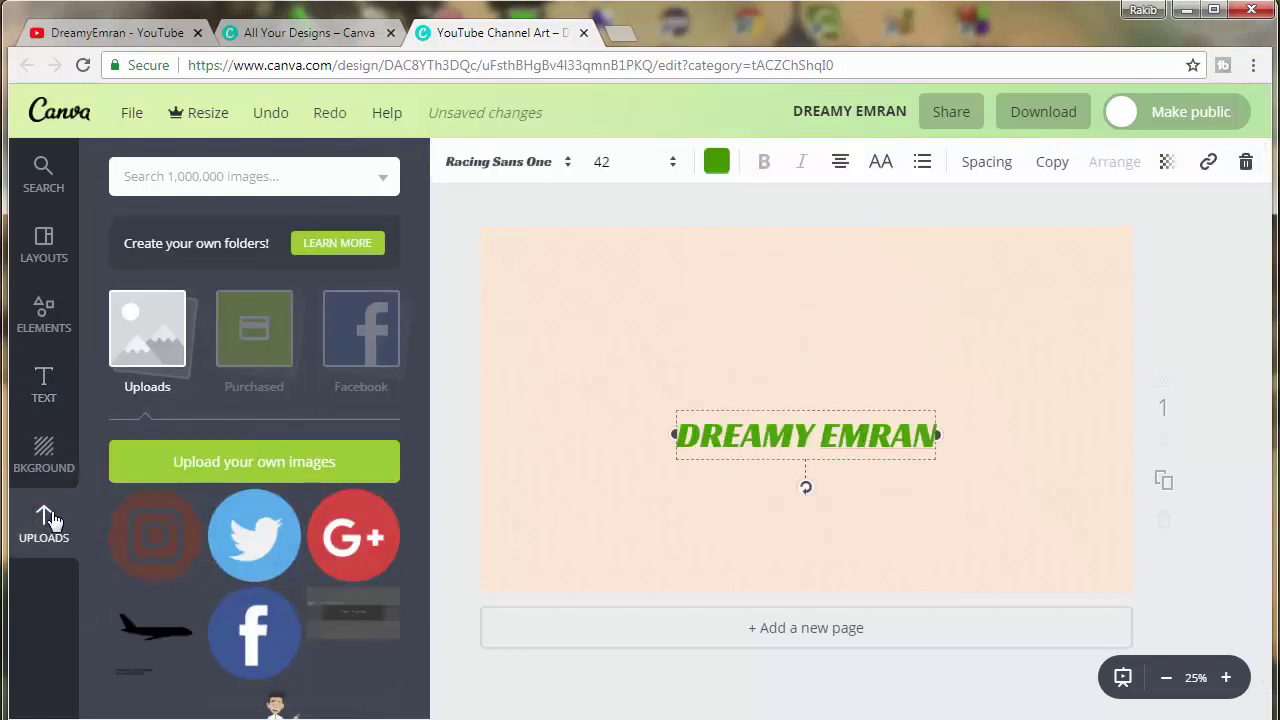
Add the banner size-guide image, stretch it over the page and set transparency to 62
{"action": "left_click", "coordinate": [365, 625]}
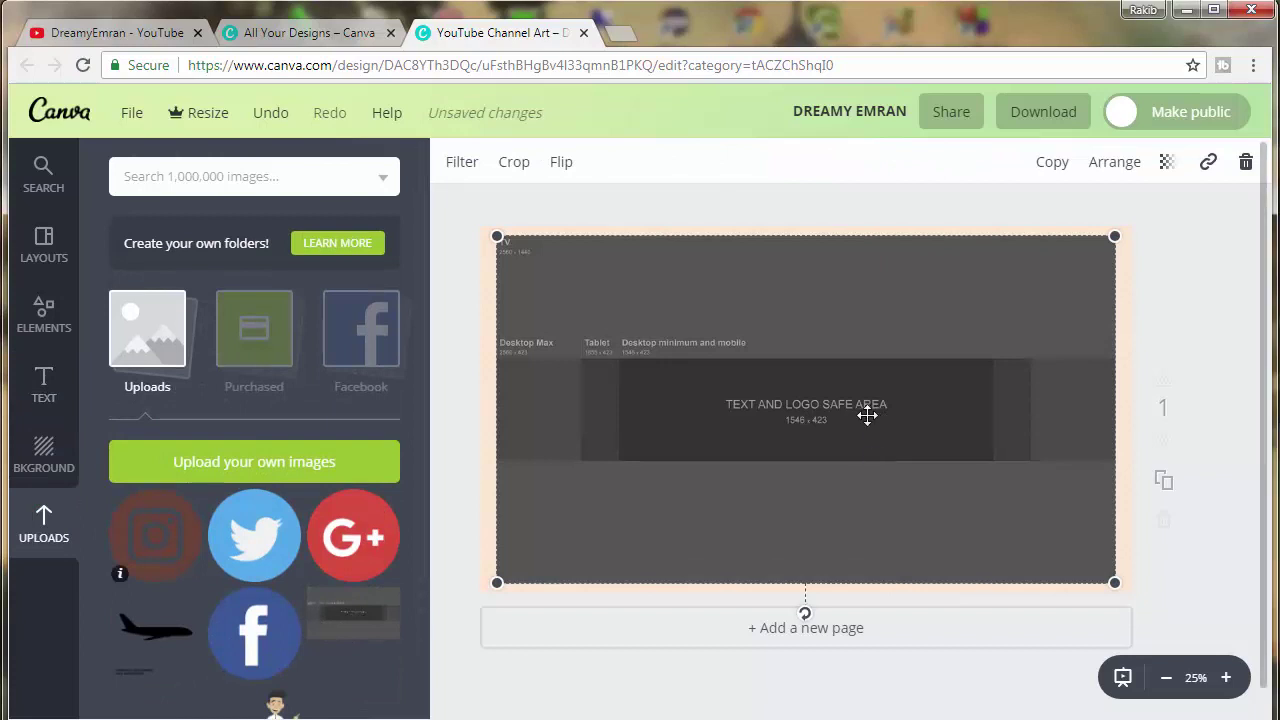
{"action": "left_click_drag", "start_coordinate": [866, 414], "coordinate": [860, 424]}
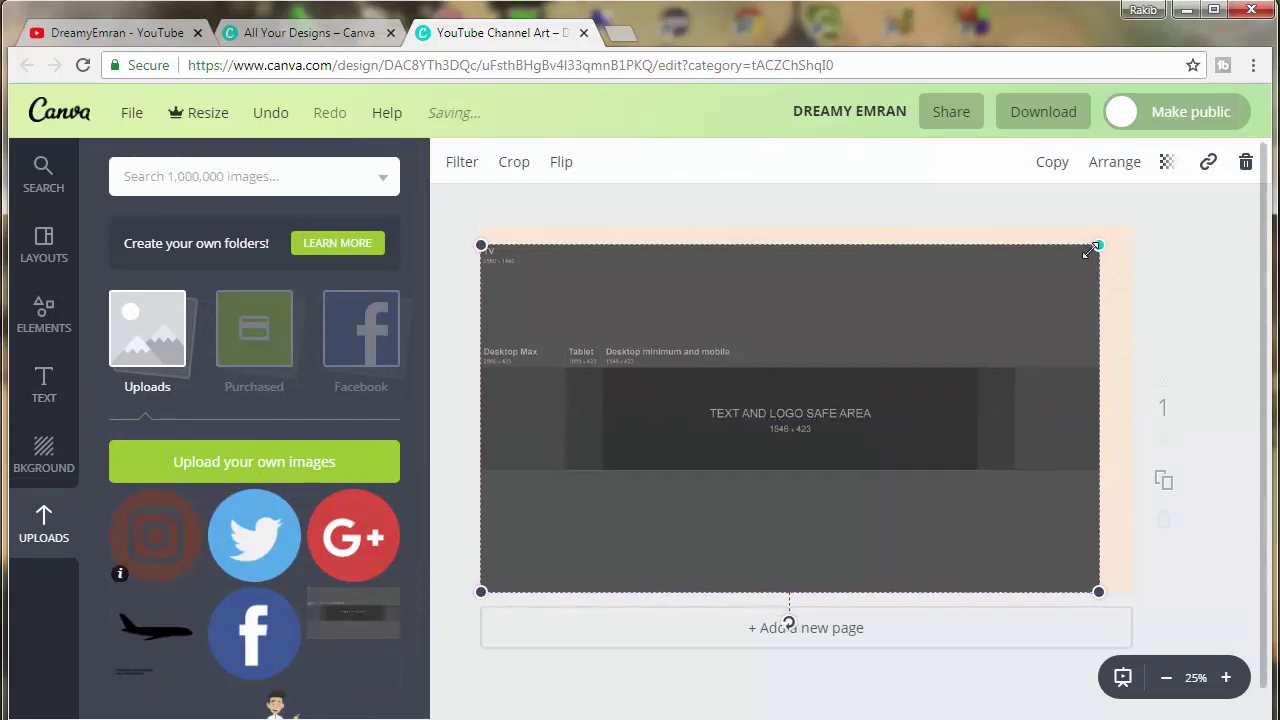
{"action": "left_click_drag", "start_coordinate": [1090, 250], "coordinate": [1120, 226]}
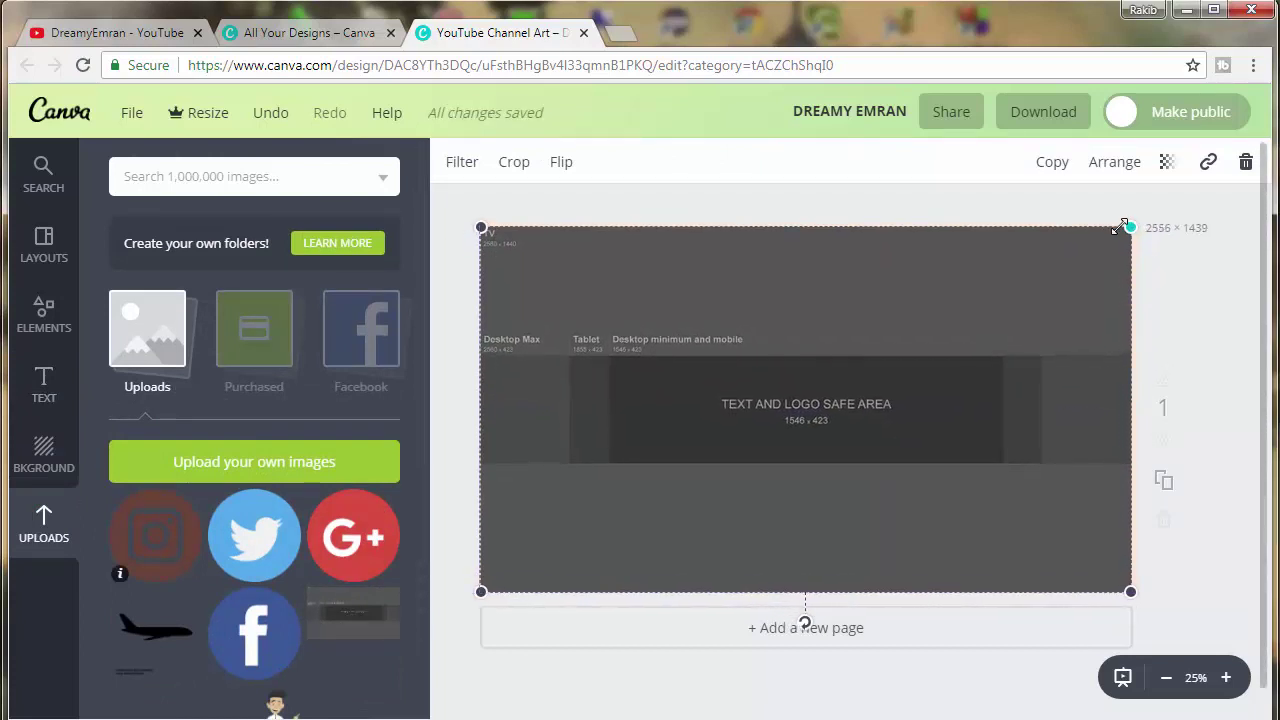
{"action": "left_click", "coordinate": [1166, 161]}
{"action": "mouse_move", "coordinate": [1136, 228]}
{"action": "left_mouse_down"}
{"action": "mouse_move", "coordinate": [1066, 232]}
{"action": "mouse_move", "coordinate": [1080, 228]}
{"action": "left_mouse_up"}
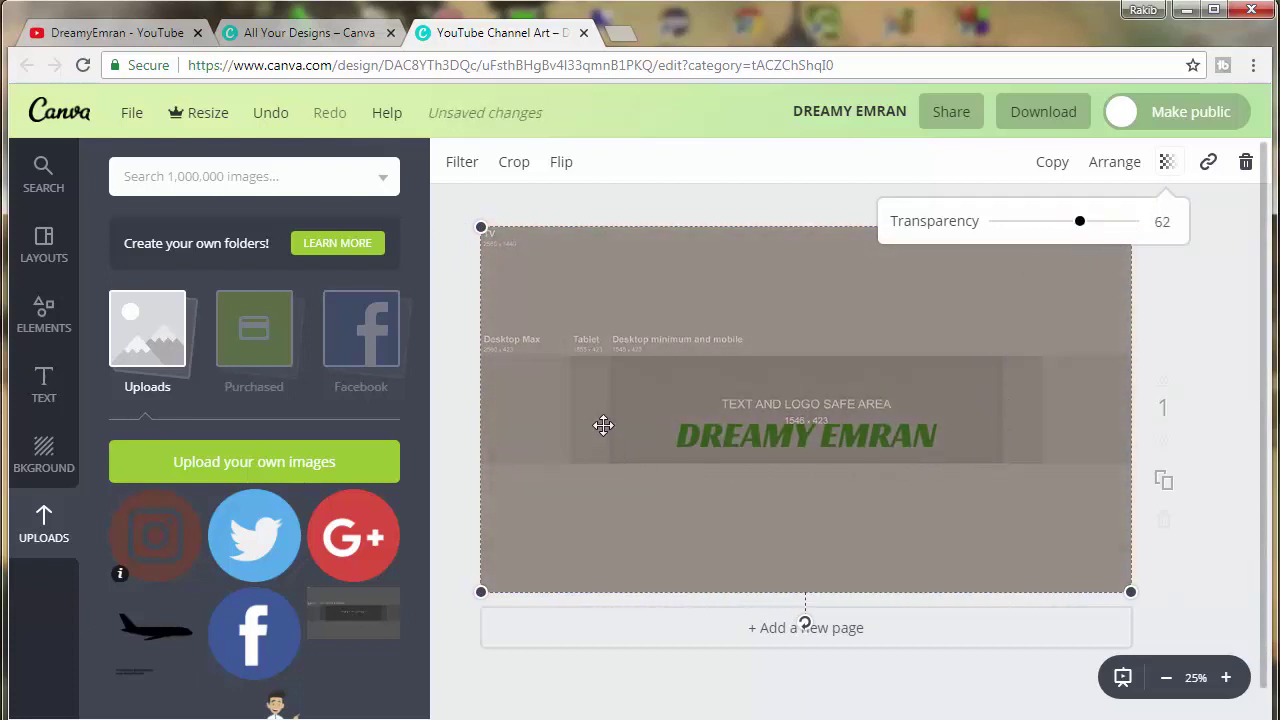
{"action": "left_click", "coordinate": [1096, 349]}
Shrink the guide into the lower-left corner and move the DREAMY EMRAN heading higher
{"action": "left_click_drag", "start_coordinate": [1131, 228], "coordinate": [711, 519]}
{"action": "left_click_drag", "start_coordinate": [790, 436], "coordinate": [790, 381]}
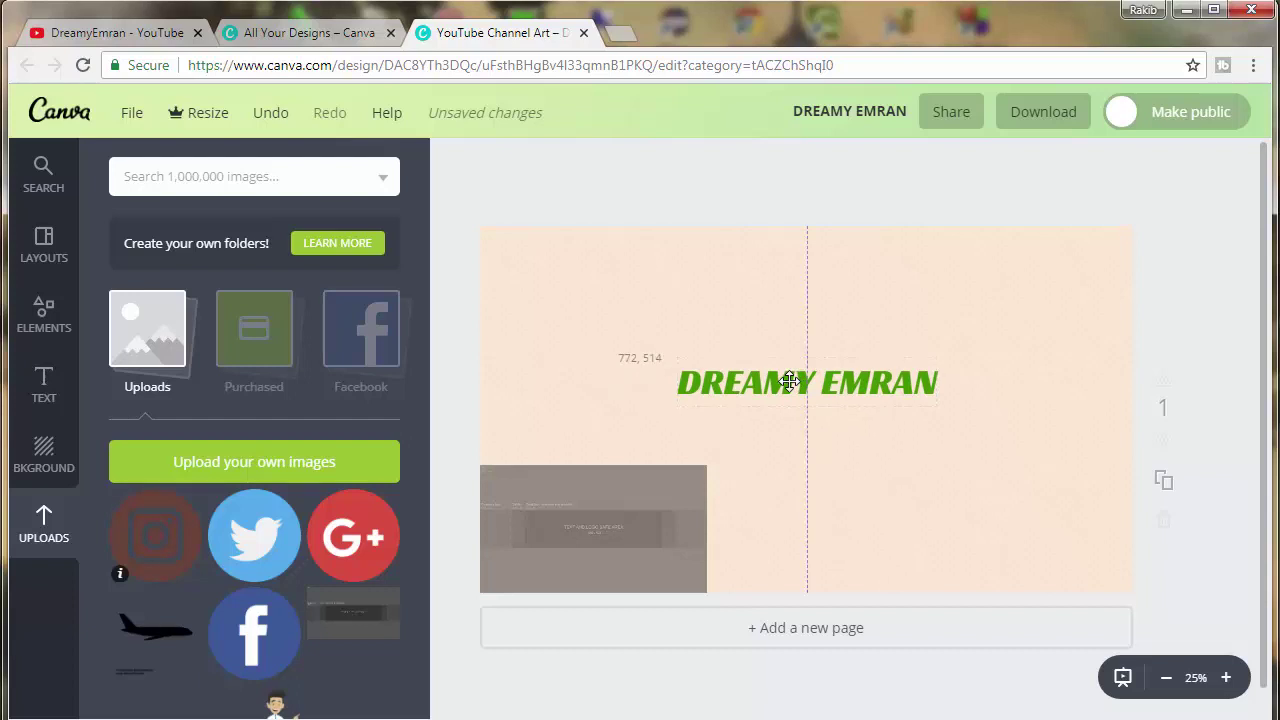
{"action": "left_click", "coordinate": [703, 479]}
{"action": "mouse_move", "coordinate": [706, 466]}
{"action": "left_mouse_down"}
{"action": "mouse_move", "coordinate": [1182, 313]}
{"action": "mouse_move", "coordinate": [877, 451]}
{"action": "mouse_move", "coordinate": [703, 499]}
{"action": "left_mouse_up"}
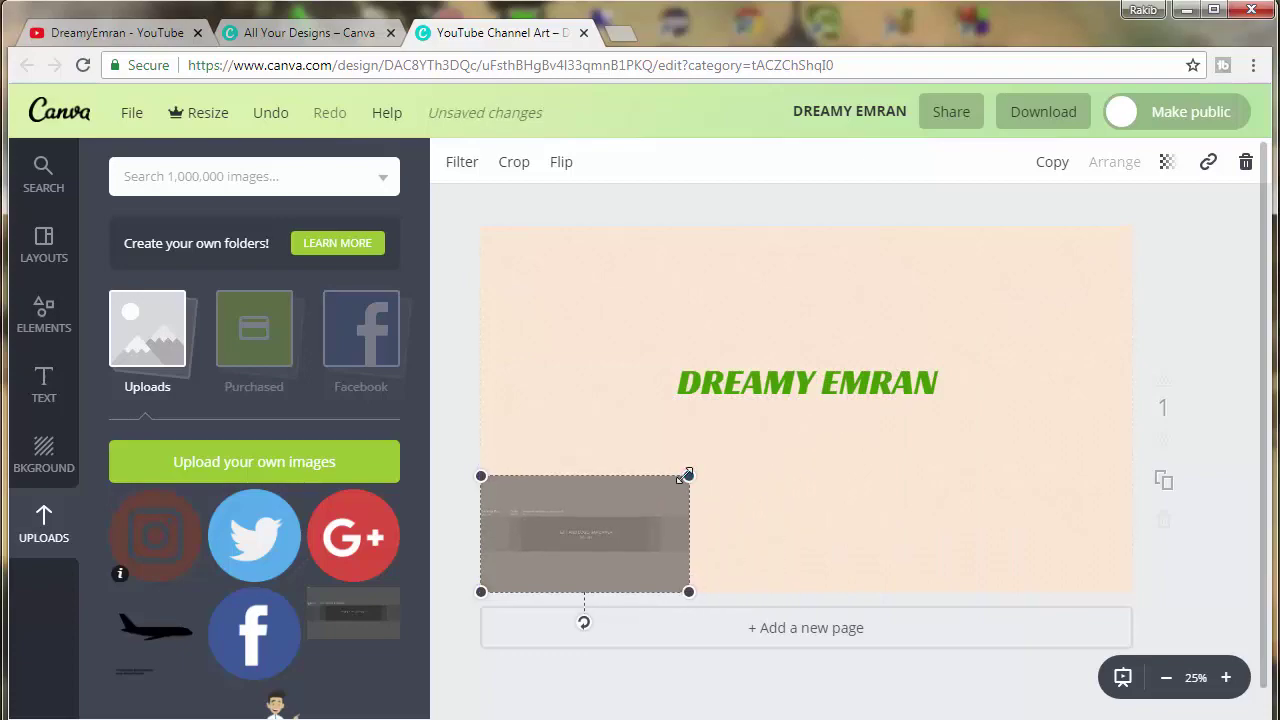
Add the orange 'Your text here' ribbon text template across the banner centre, ready to edit
{"action": "left_click", "coordinate": [43, 385]}
{"action": "scroll", "coordinate": [274, 449], "scroll_direction": "down", "scroll_amount": 3}
{"action": "scroll", "coordinate": [300, 513], "scroll_direction": "down", "scroll_amount": 4}
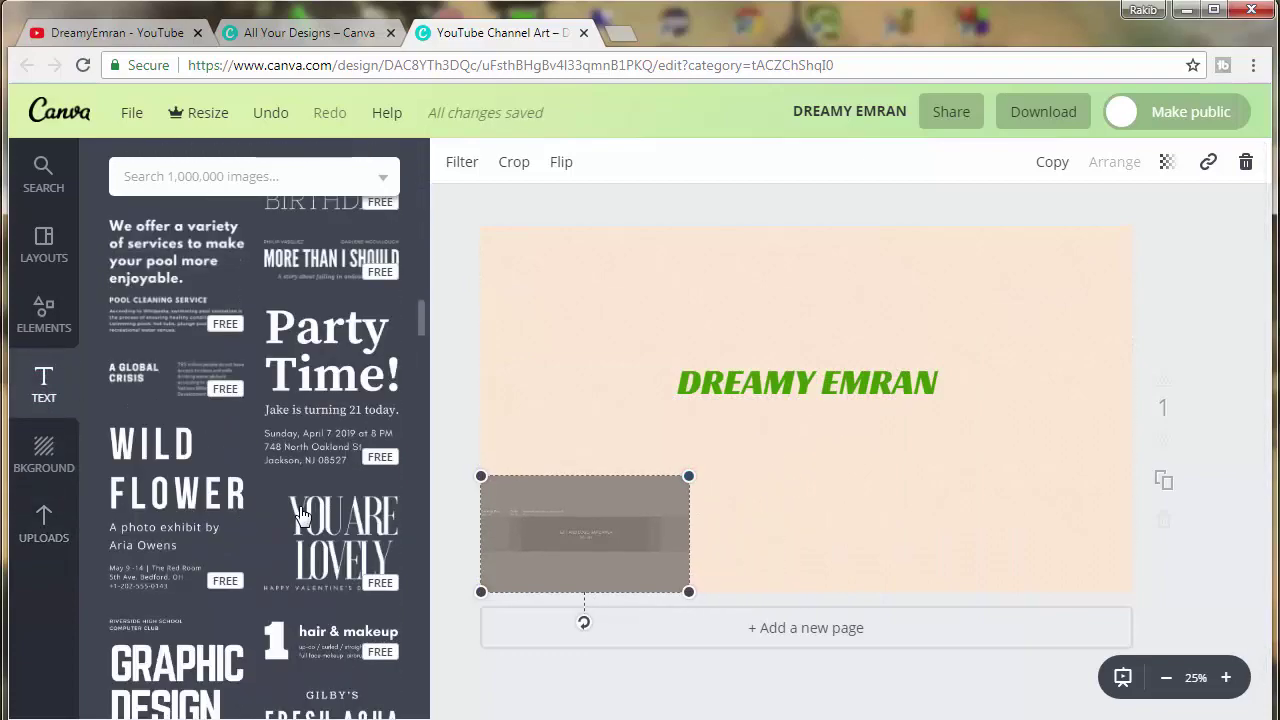
{"action": "scroll", "coordinate": [300, 513], "scroll_direction": "down", "scroll_amount": 5}
{"action": "scroll", "coordinate": [300, 510], "scroll_direction": "down", "scroll_amount": 5}
{"action": "scroll", "coordinate": [300, 510], "scroll_direction": "down", "scroll_amount": 5}
{"action": "scroll", "coordinate": [301, 514], "scroll_direction": "down", "scroll_amount": 5}
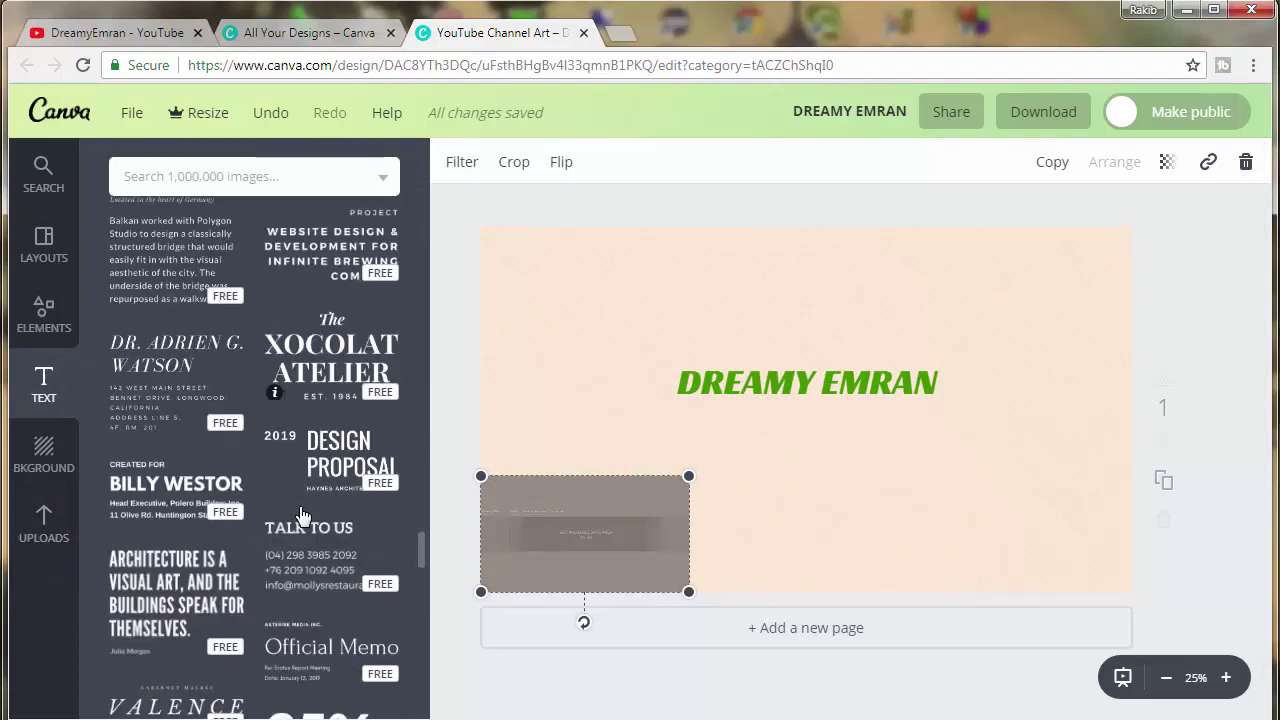
{"action": "scroll", "coordinate": [302, 515], "scroll_direction": "down", "scroll_amount": 5}
{"action": "scroll", "coordinate": [300, 512], "scroll_direction": "down", "scroll_amount": 5}
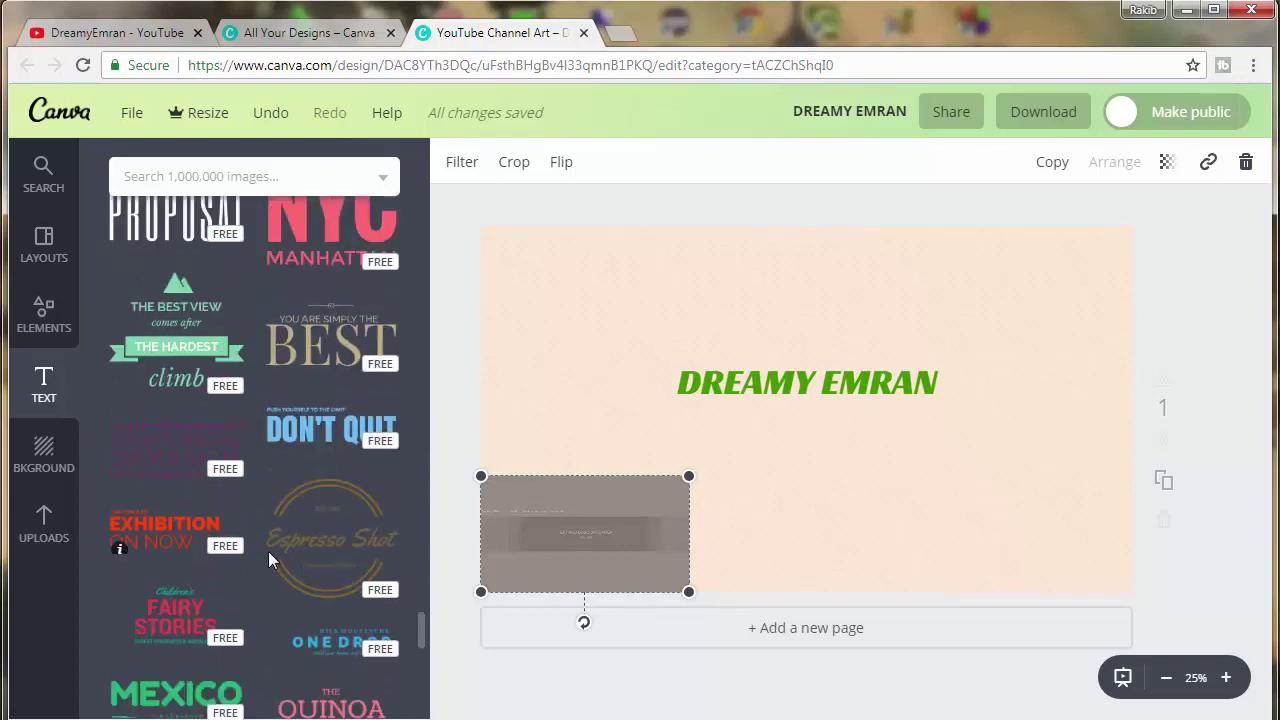
{"action": "scroll", "coordinate": [160, 420], "scroll_direction": "down", "scroll_amount": 5}
{"action": "scroll", "coordinate": [160, 420], "scroll_direction": "down", "scroll_amount": 3}
{"action": "scroll", "coordinate": [223, 243], "scroll_direction": "down", "scroll_amount": 5}
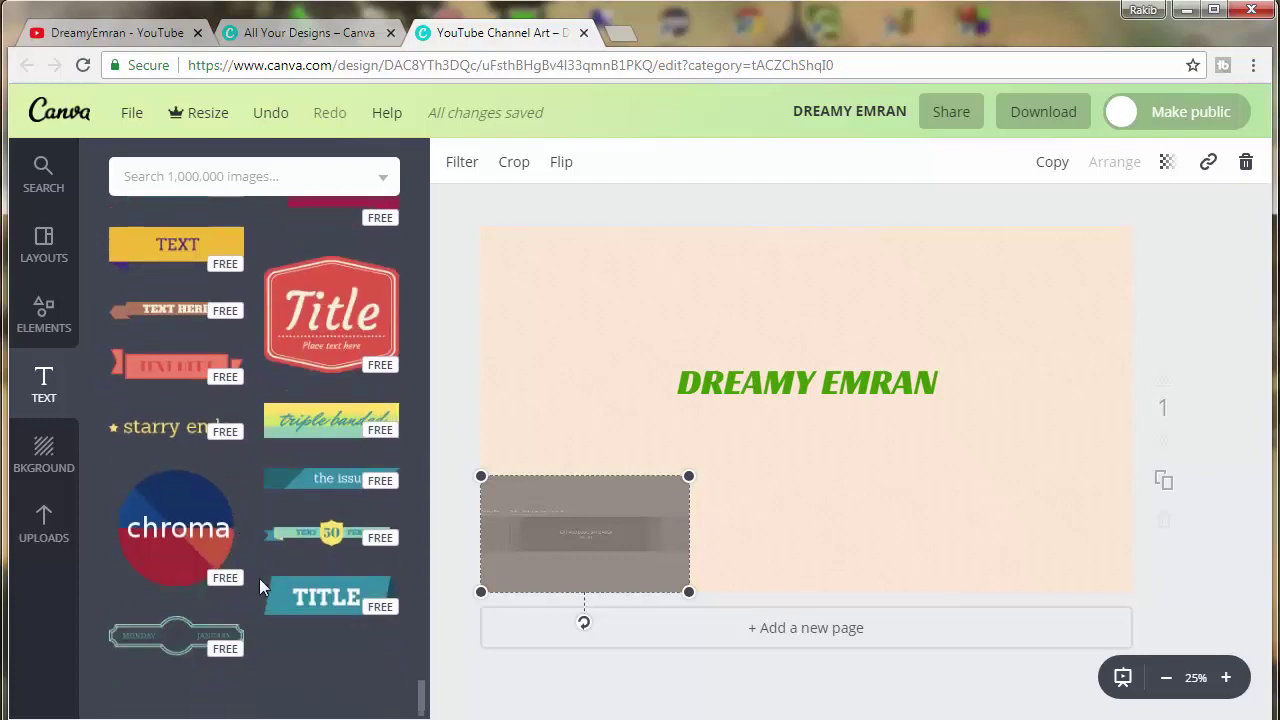
{"action": "scroll", "coordinate": [259, 578], "scroll_direction": "up", "scroll_amount": 5}
{"action": "scroll", "coordinate": [259, 578], "scroll_direction": "up", "scroll_amount": 5}
{"action": "left_click", "coordinate": [145, 440]}
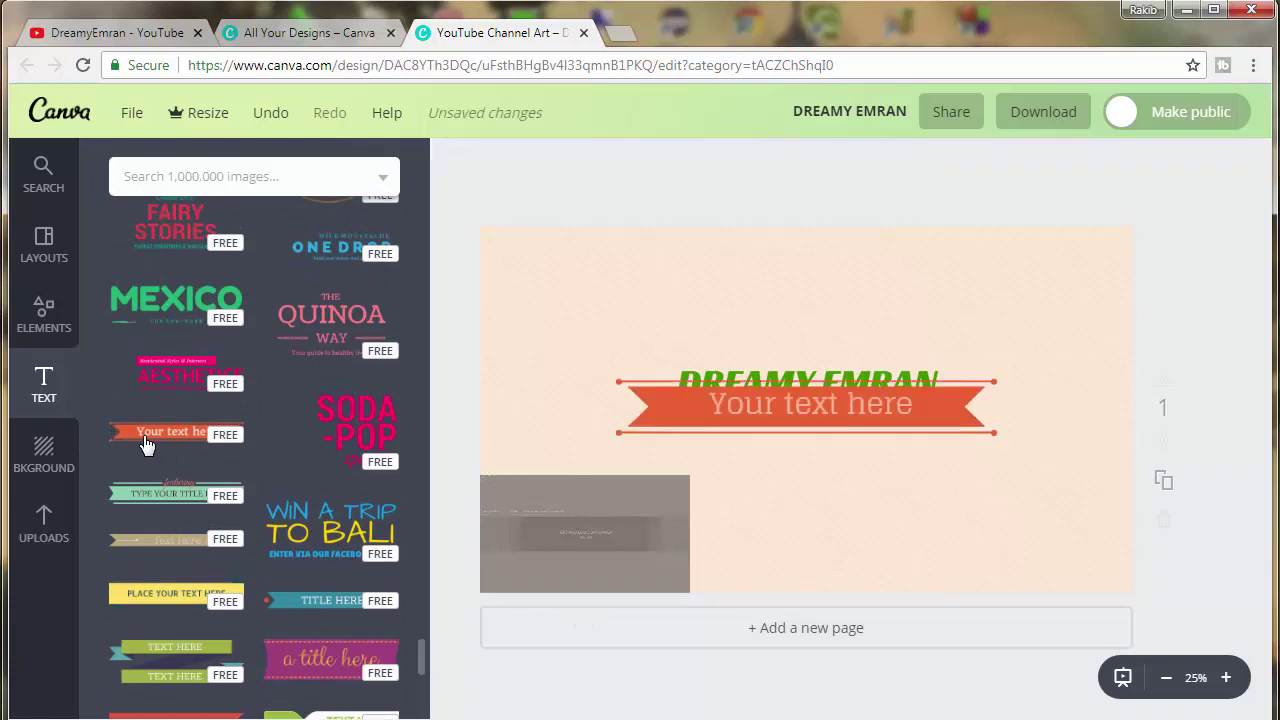
{"action": "left_click", "coordinate": [795, 411]}
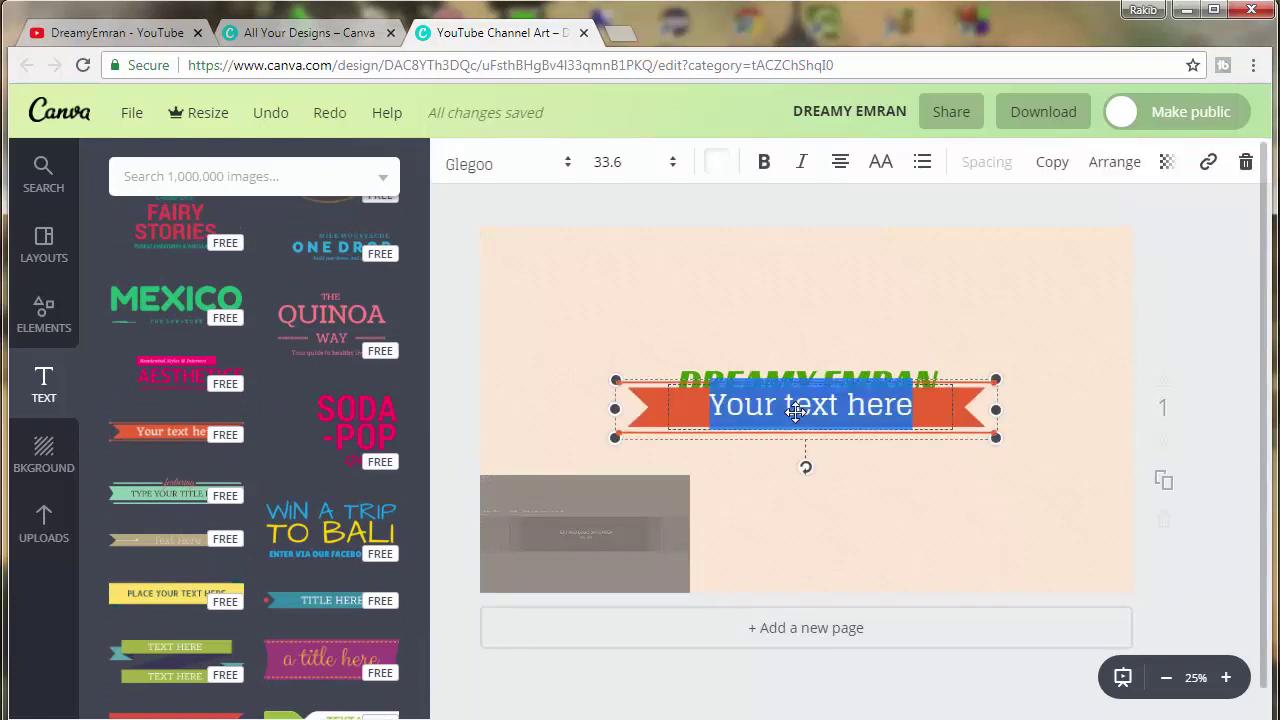
Change the ribbon text to 'Tutorial, Animation Video' at size 21, bold
{"action": "type", "text": "Tutorial, "}
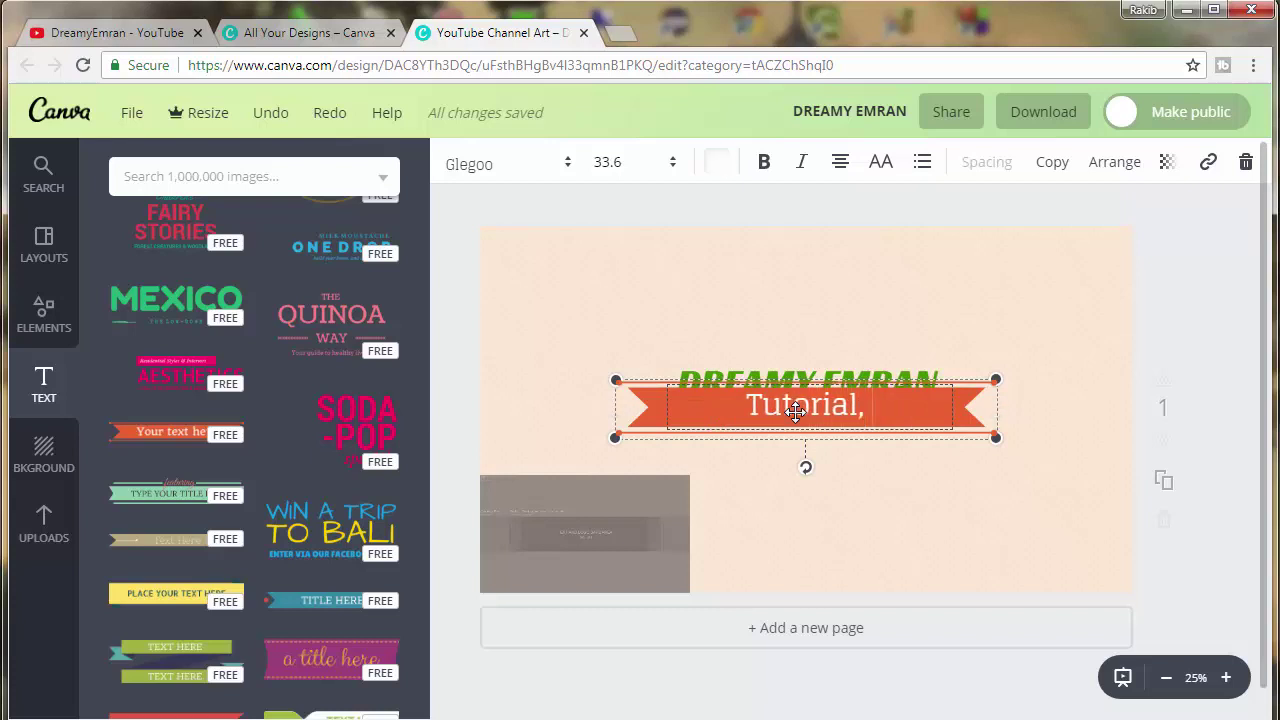
{"action": "type", "text": "Animation"}
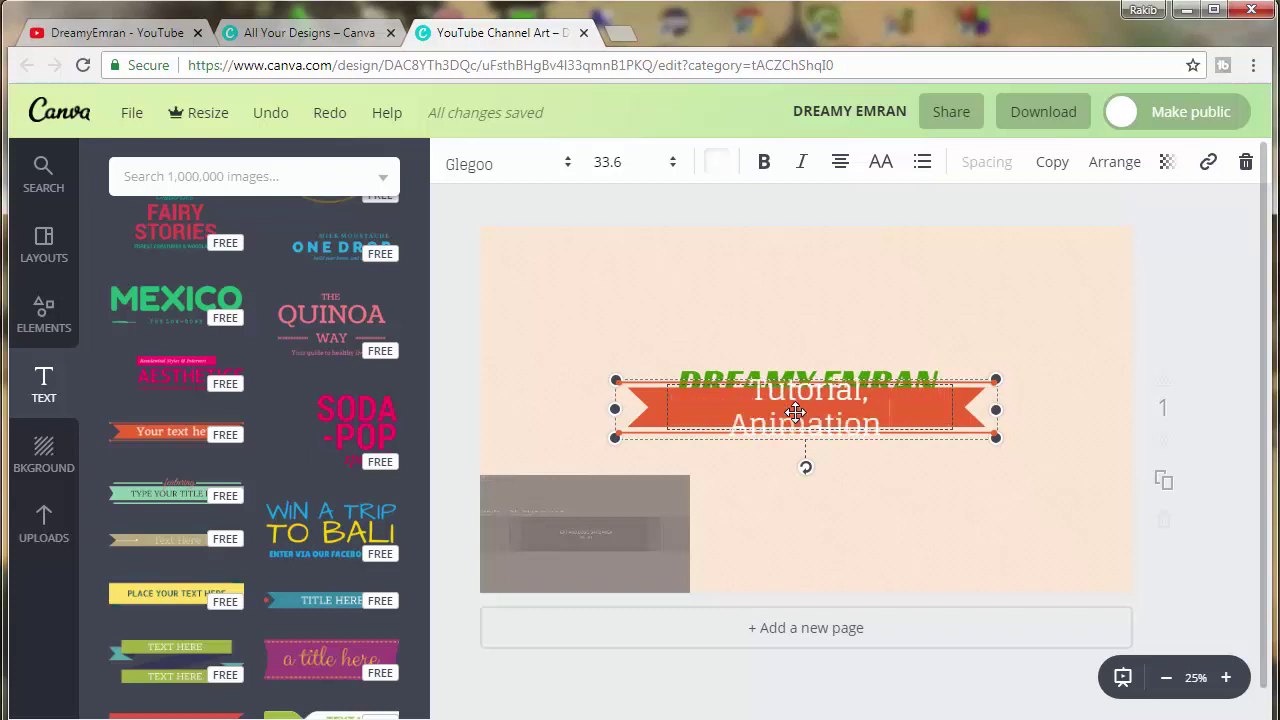
{"action": "type", "text": " Video"}
{"action": "key", "text": "ctrl+a"}
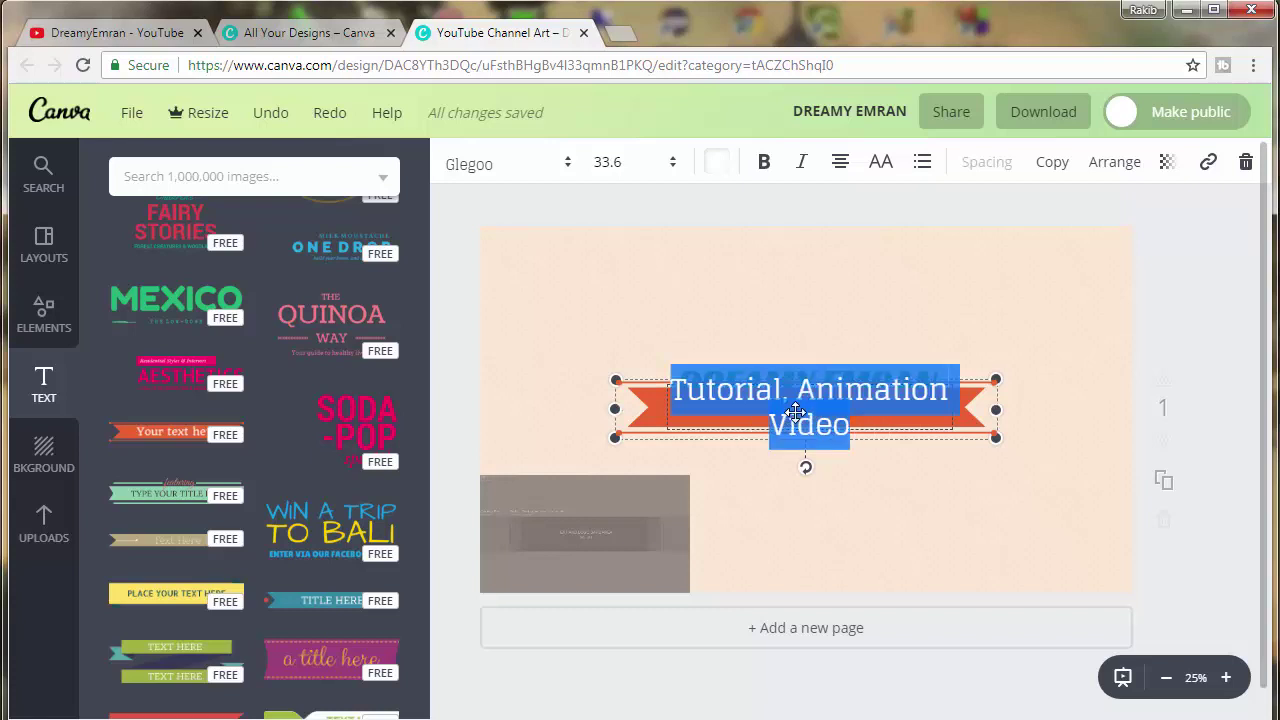
{"action": "left_click", "coordinate": [633, 170]}
{"action": "left_click", "coordinate": [611, 287]}
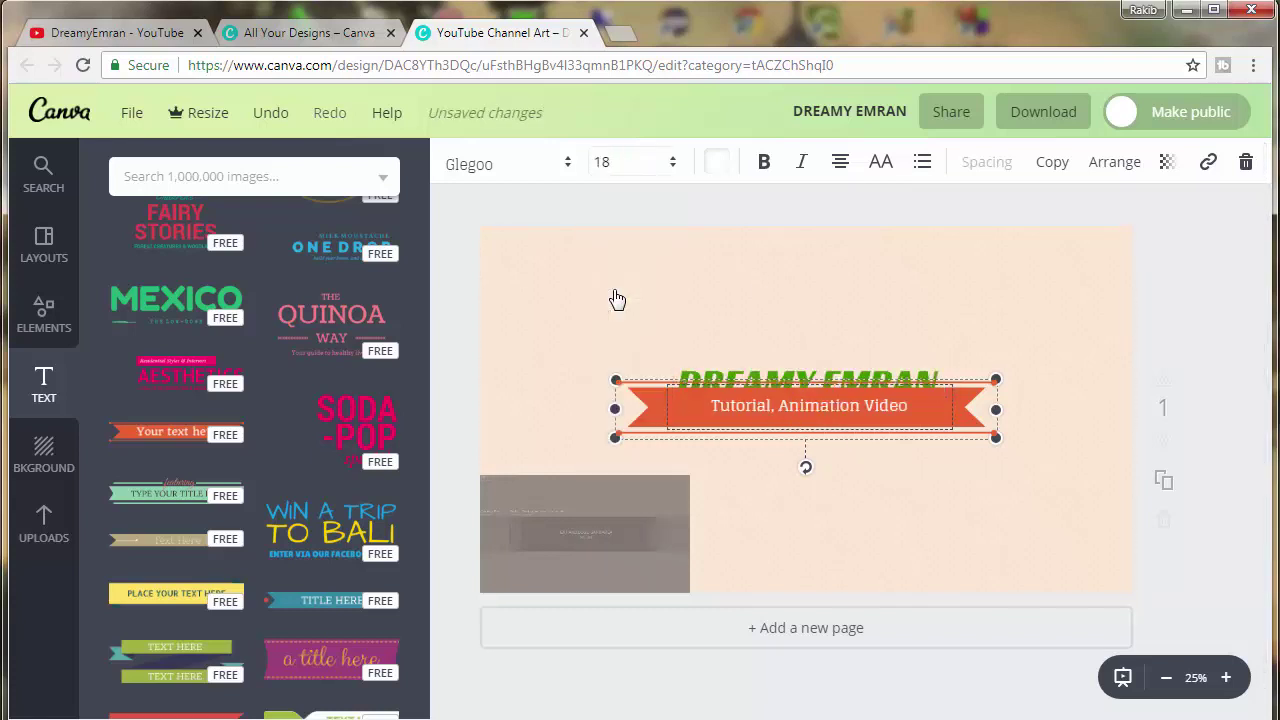
{"action": "left_click", "coordinate": [633, 170]}
{"action": "left_click", "coordinate": [608, 345]}
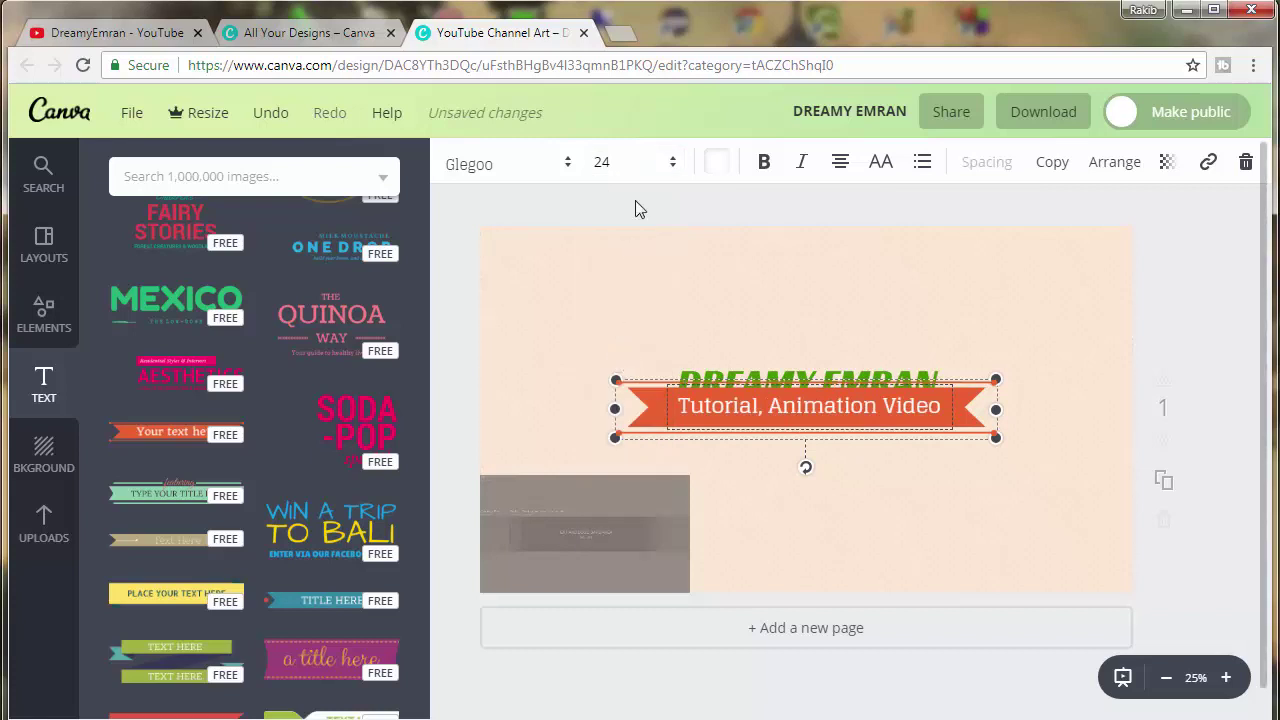
{"action": "left_click", "coordinate": [622, 170]}
{"action": "left_click", "coordinate": [606, 376]}
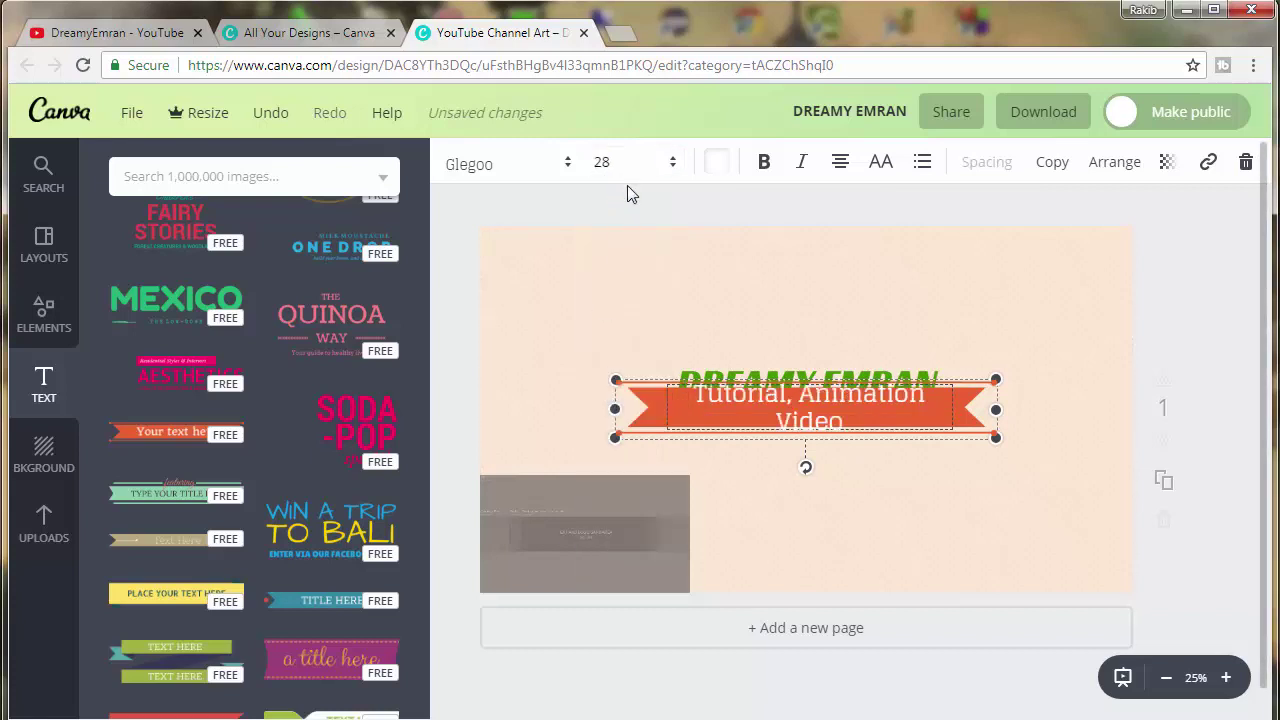
{"action": "left_click", "coordinate": [624, 176]}
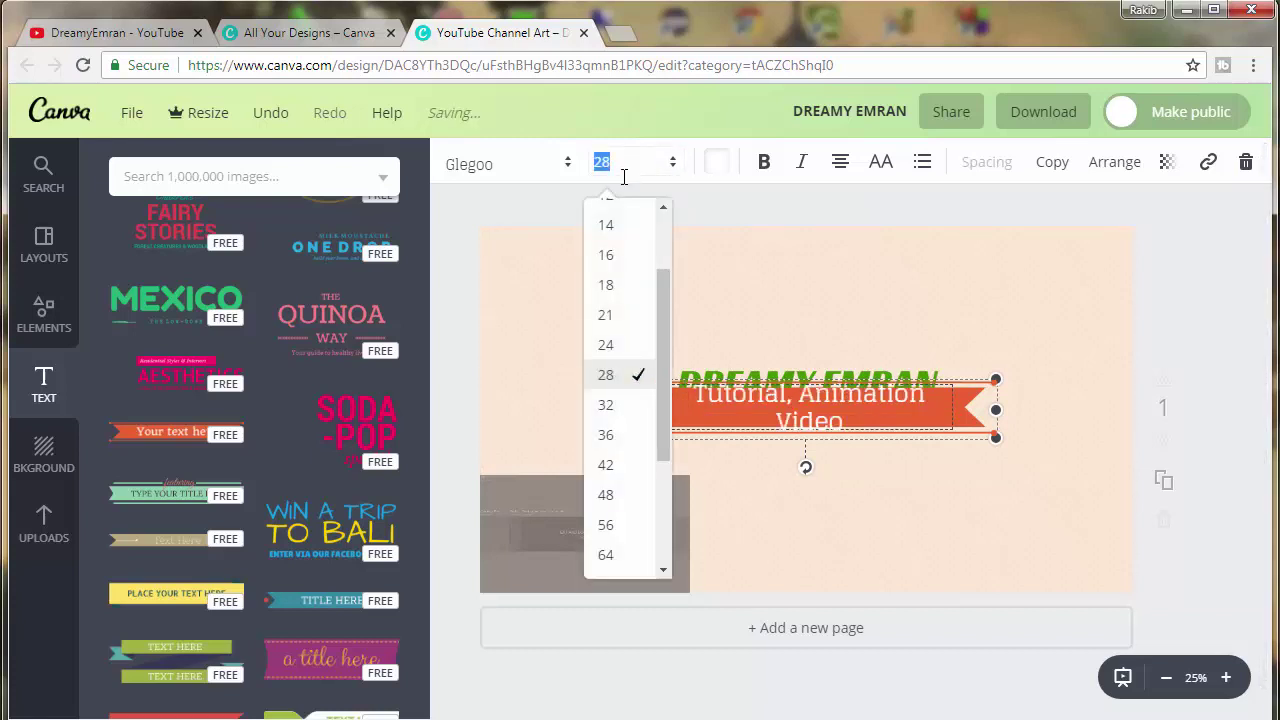
{"action": "left_click", "coordinate": [606, 316]}
{"action": "left_click", "coordinate": [764, 165]}
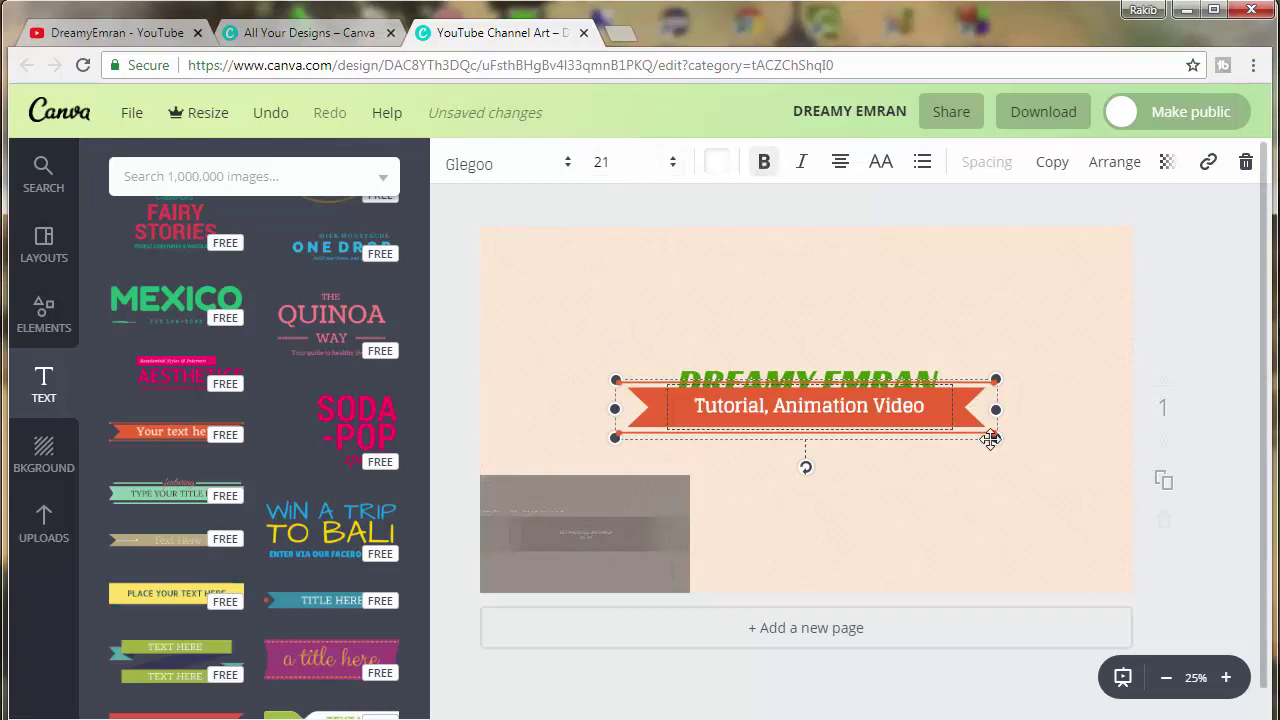
Scale the ribbon down and place it just below the DREAMY EMRAN heading
{"action": "left_click_drag", "start_coordinate": [996, 438], "coordinate": [891, 414]}
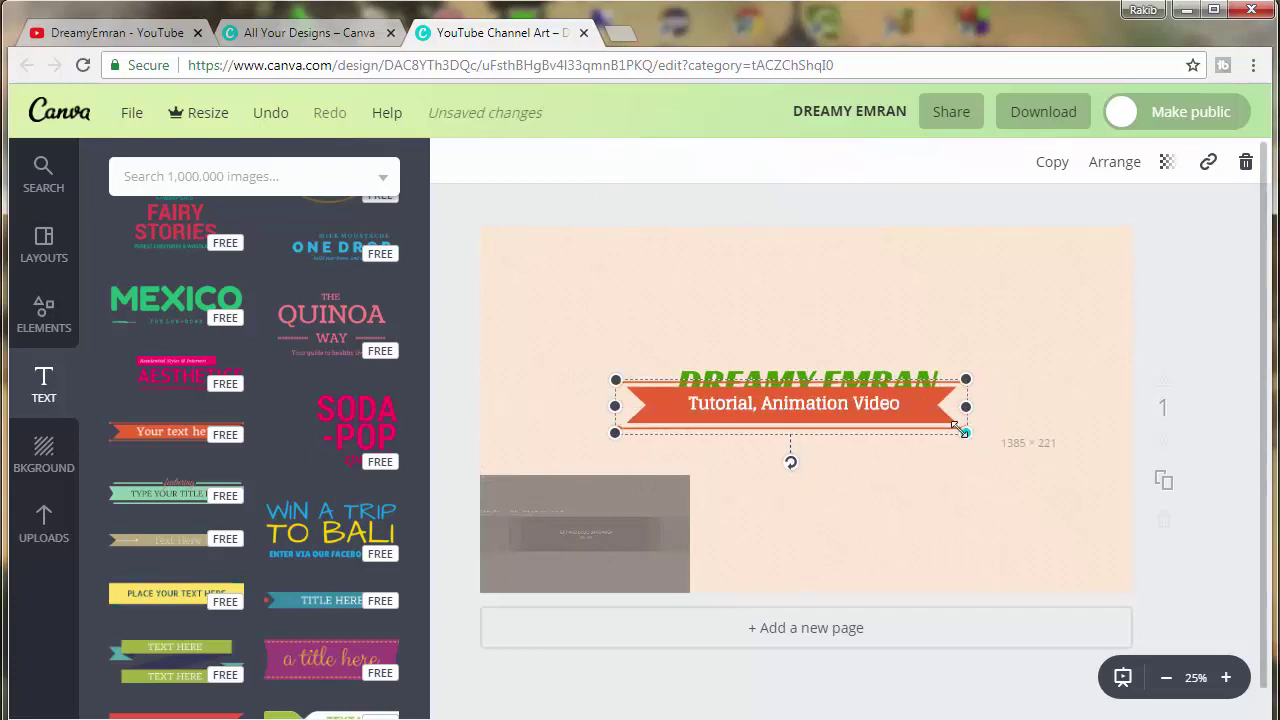
{"action": "mouse_move", "coordinate": [778, 400]}
{"action": "left_mouse_down"}
{"action": "mouse_move", "coordinate": [811, 397]}
{"action": "mouse_move", "coordinate": [830, 418]}
{"action": "left_mouse_up"}
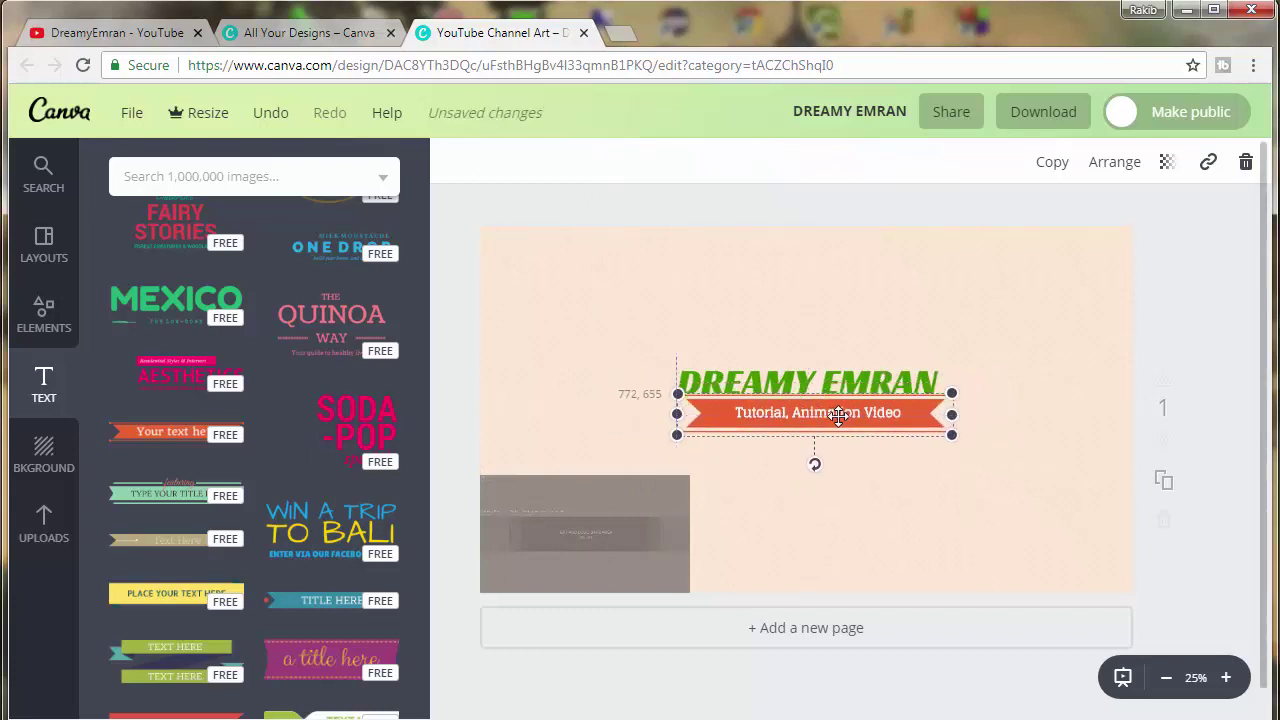
{"action": "mouse_move", "coordinate": [951, 420]}
{"action": "left_mouse_down"}
{"action": "mouse_move", "coordinate": [873, 421]}
{"action": "mouse_move", "coordinate": [896, 421]}
{"action": "left_mouse_up"}
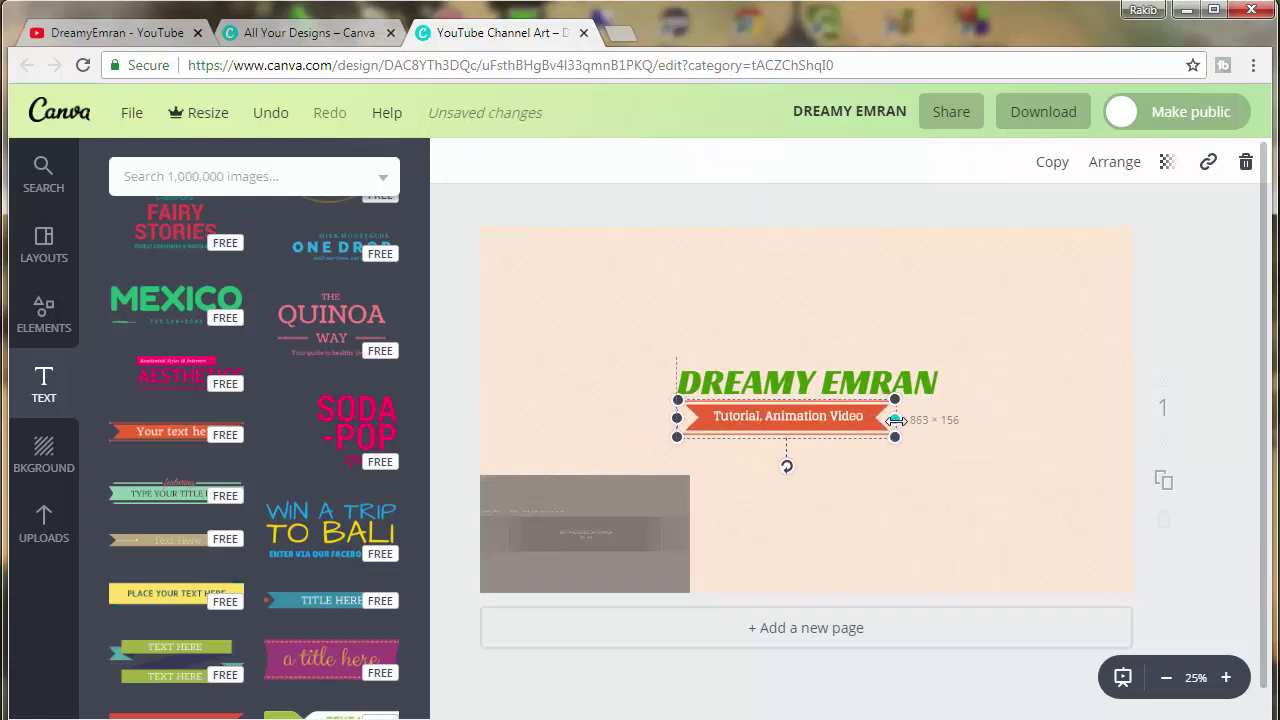
Set the ribbon text to size 16 on one line and centre the ribbon under the heading
{"action": "double_click", "coordinate": [851, 418]}
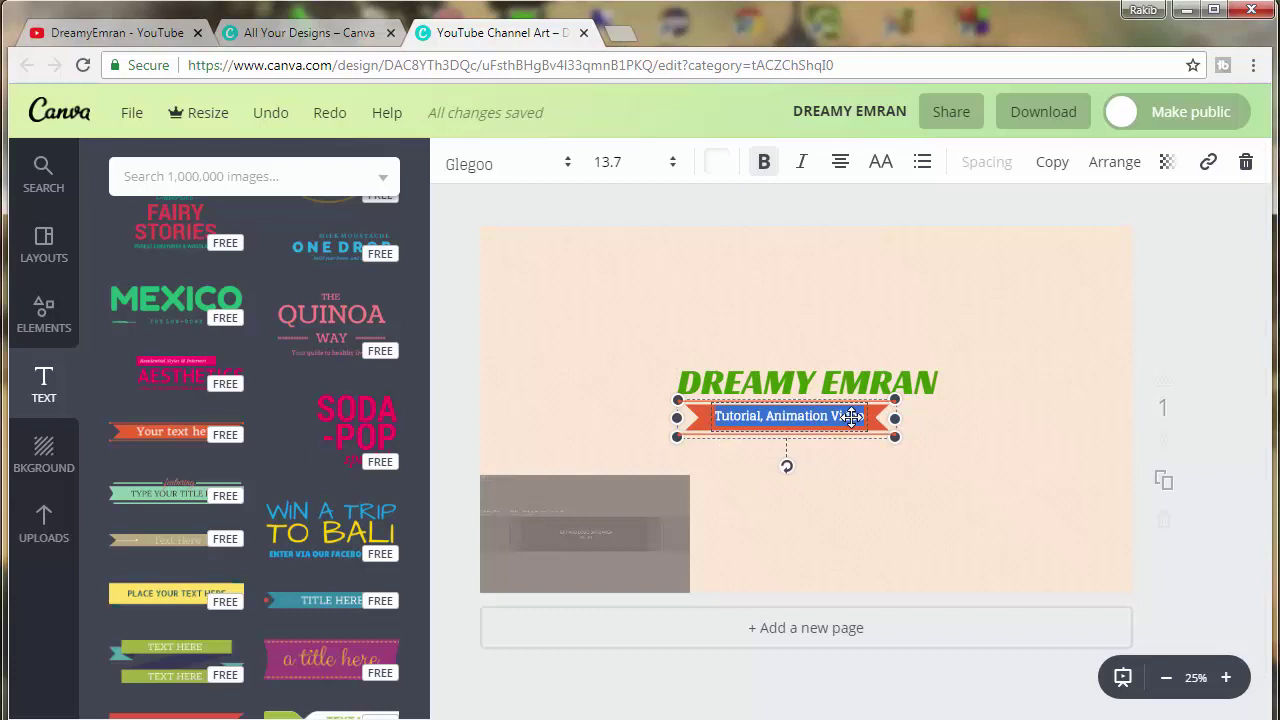
{"action": "left_click", "coordinate": [648, 175]}
{"action": "left_click", "coordinate": [617, 367]}
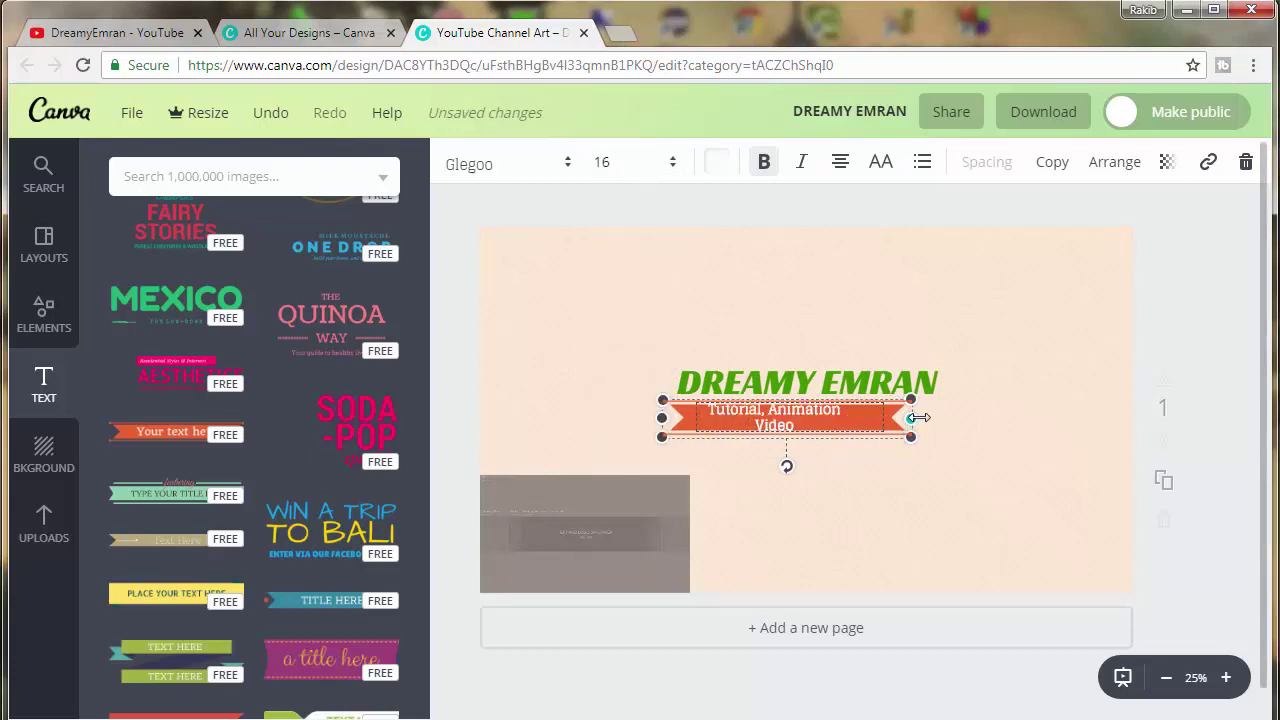
{"action": "left_click_drag", "start_coordinate": [918, 417], "coordinate": [928, 417]}
{"action": "left_click_drag", "start_coordinate": [848, 417], "coordinate": [838, 418]}
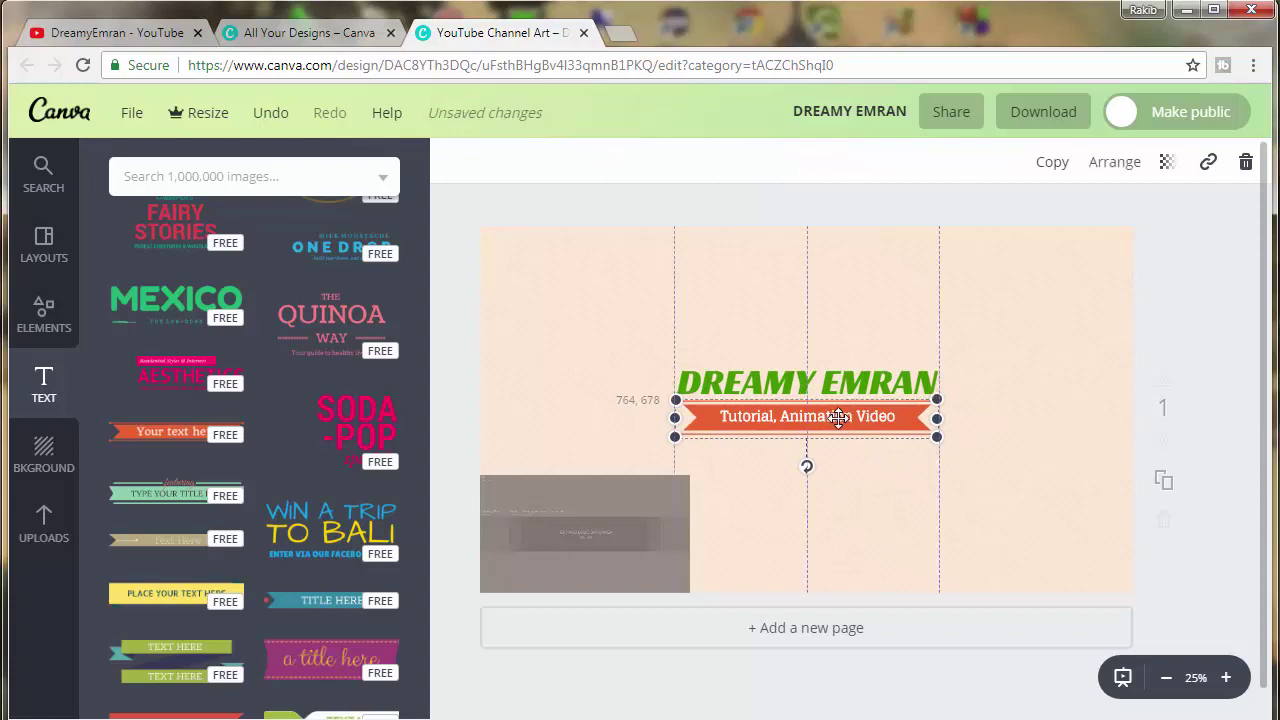
Shrink and recentre the ribbon, checking it against the stretched layout guide image
{"action": "left_click", "coordinate": [640, 525]}
{"action": "mouse_move", "coordinate": [689, 476]}
{"action": "left_mouse_down"}
{"action": "mouse_move", "coordinate": [1184, 323]}
{"action": "mouse_move", "coordinate": [698, 471]}
{"action": "left_mouse_up"}
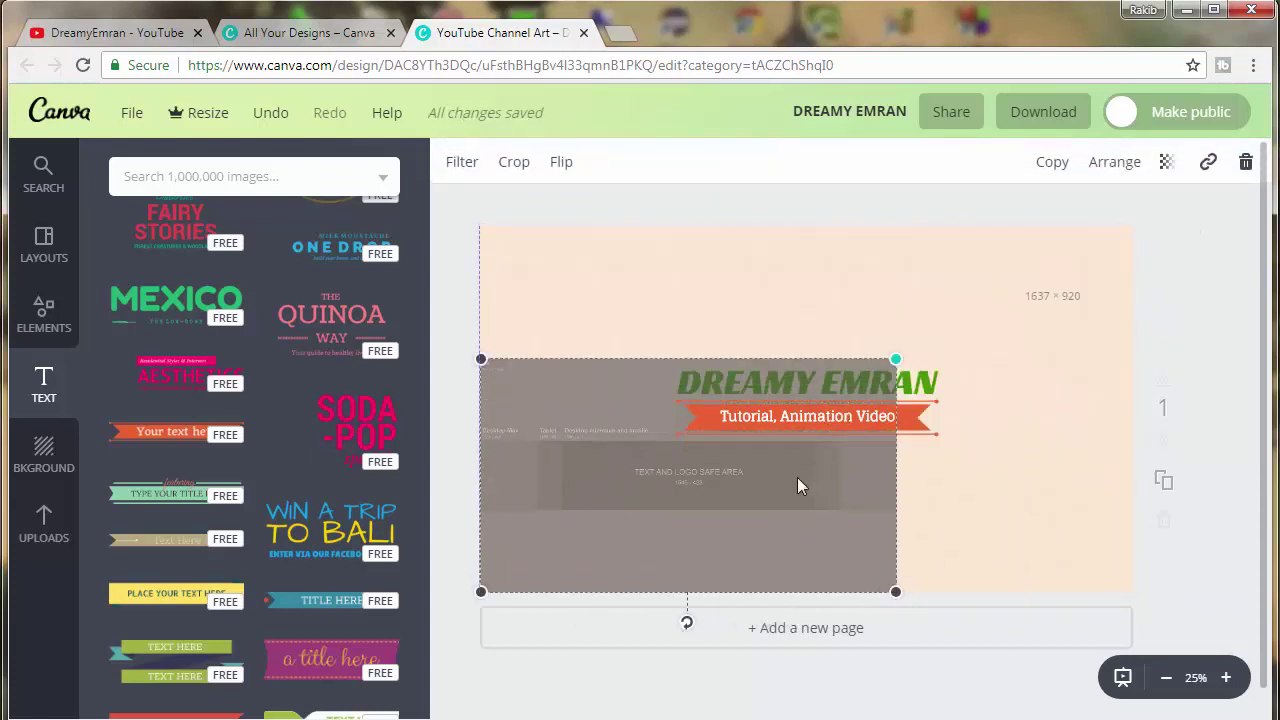
{"action": "left_click", "coordinate": [918, 429]}
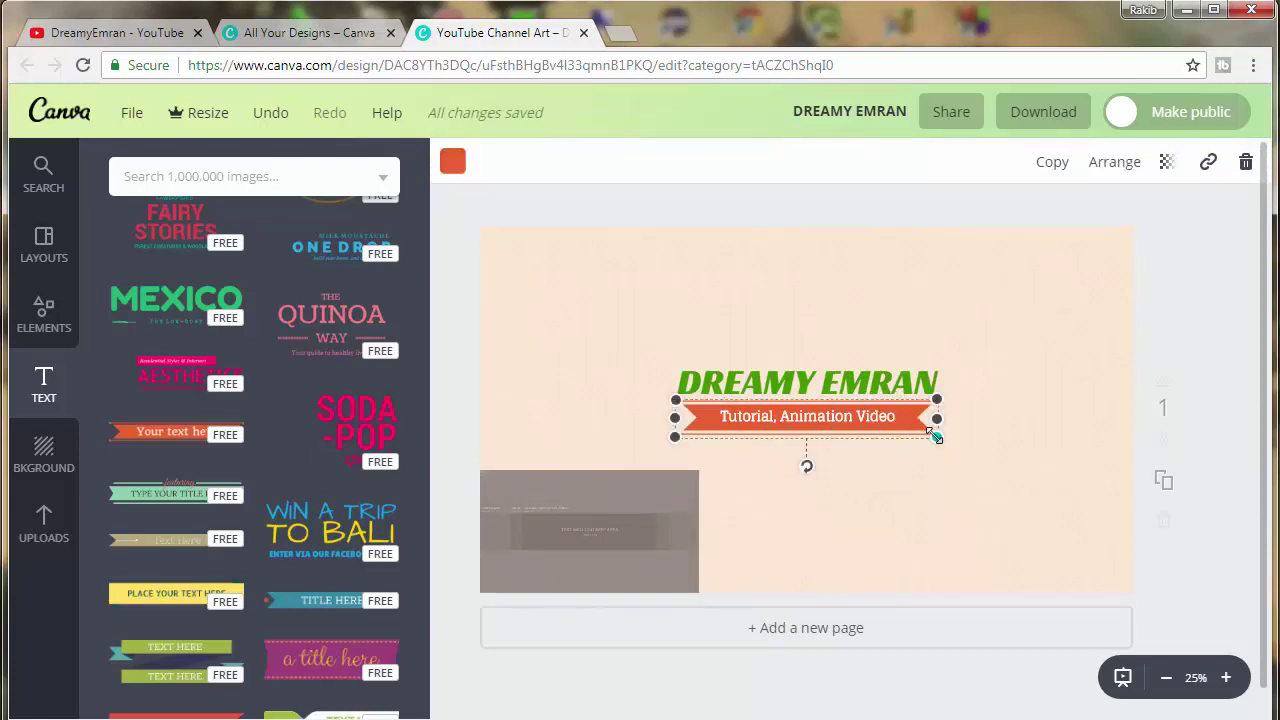
{"action": "left_click_drag", "start_coordinate": [936, 436], "coordinate": [906, 421]}
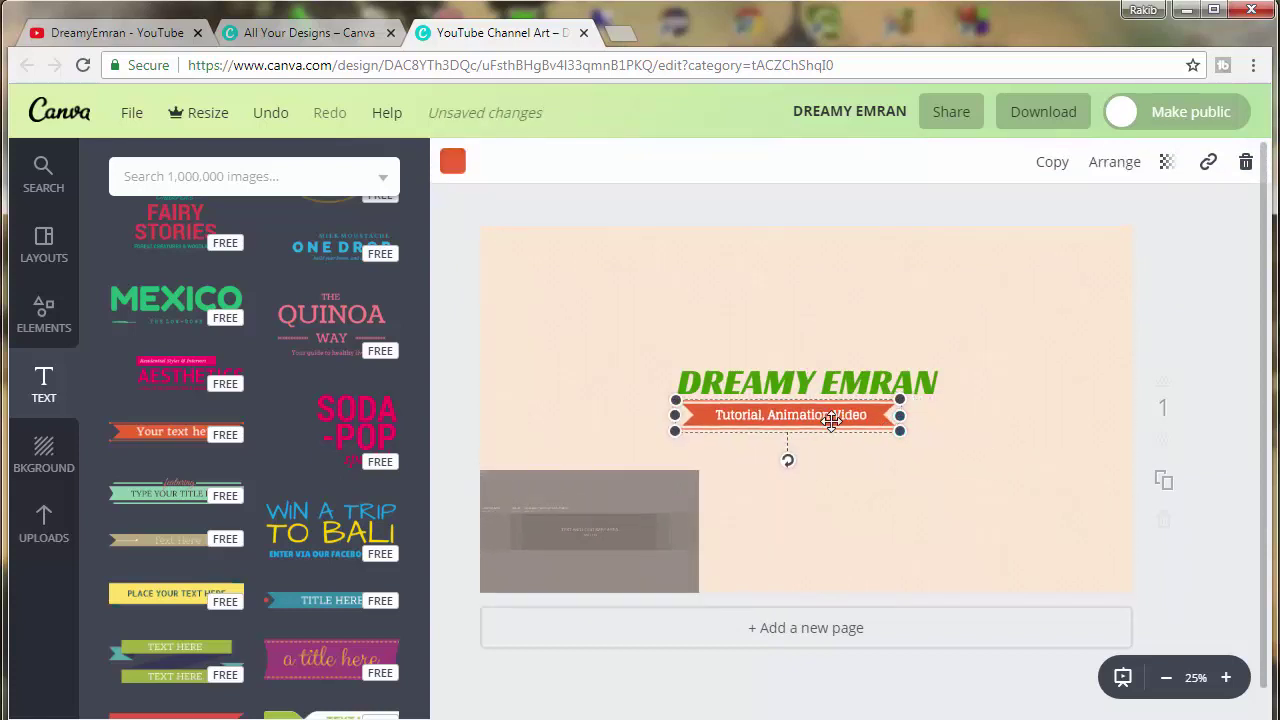
{"action": "left_click_drag", "start_coordinate": [829, 420], "coordinate": [845, 421]}
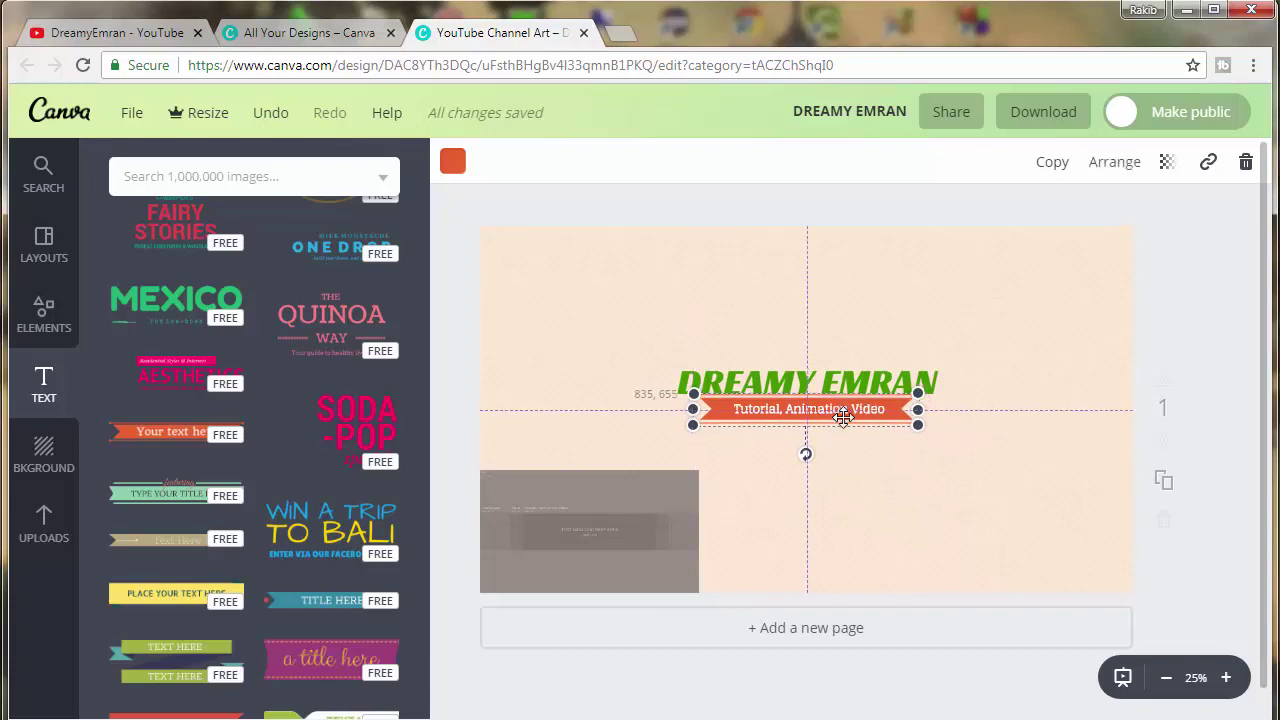
{"action": "left_click", "coordinate": [665, 486]}
{"action": "left_click_drag", "start_coordinate": [698, 469], "coordinate": [1181, 313]}
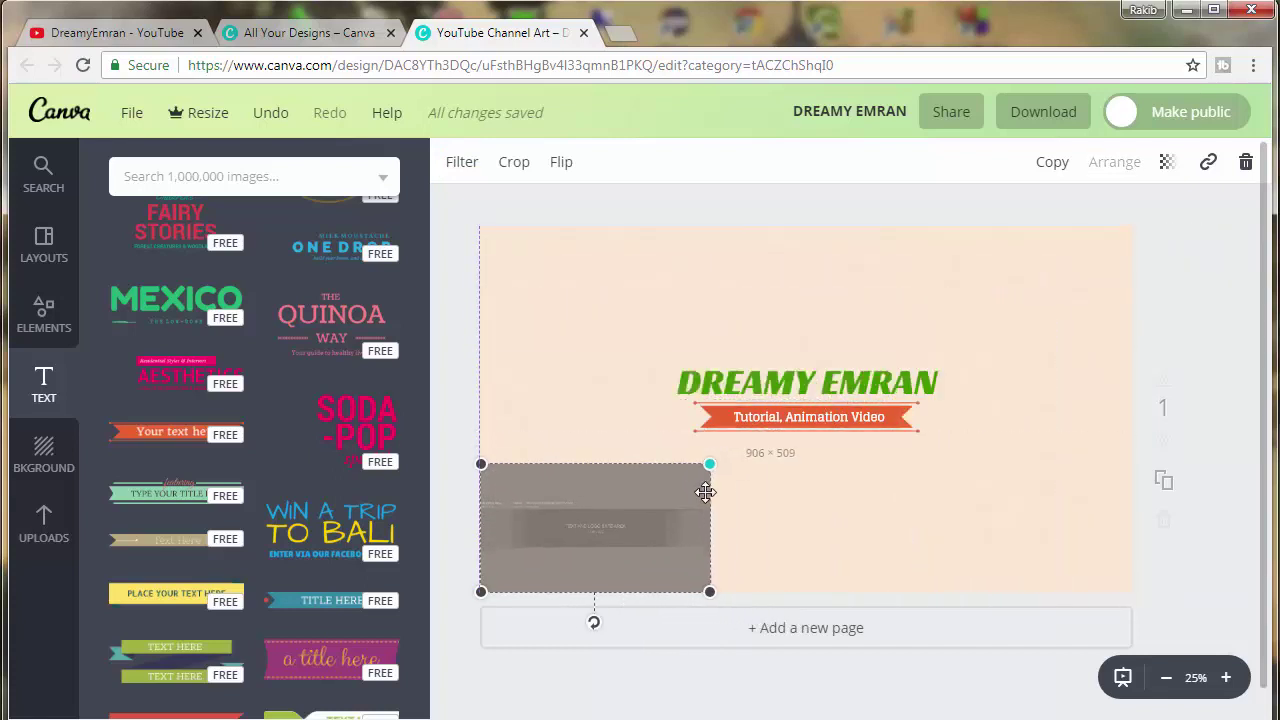
{"action": "left_click_drag", "start_coordinate": [1181, 321], "coordinate": [690, 488]}
Add the cartoon character from Uploads and place it left of the DREAMY EMRAN heading
{"action": "left_click", "coordinate": [43, 527]}
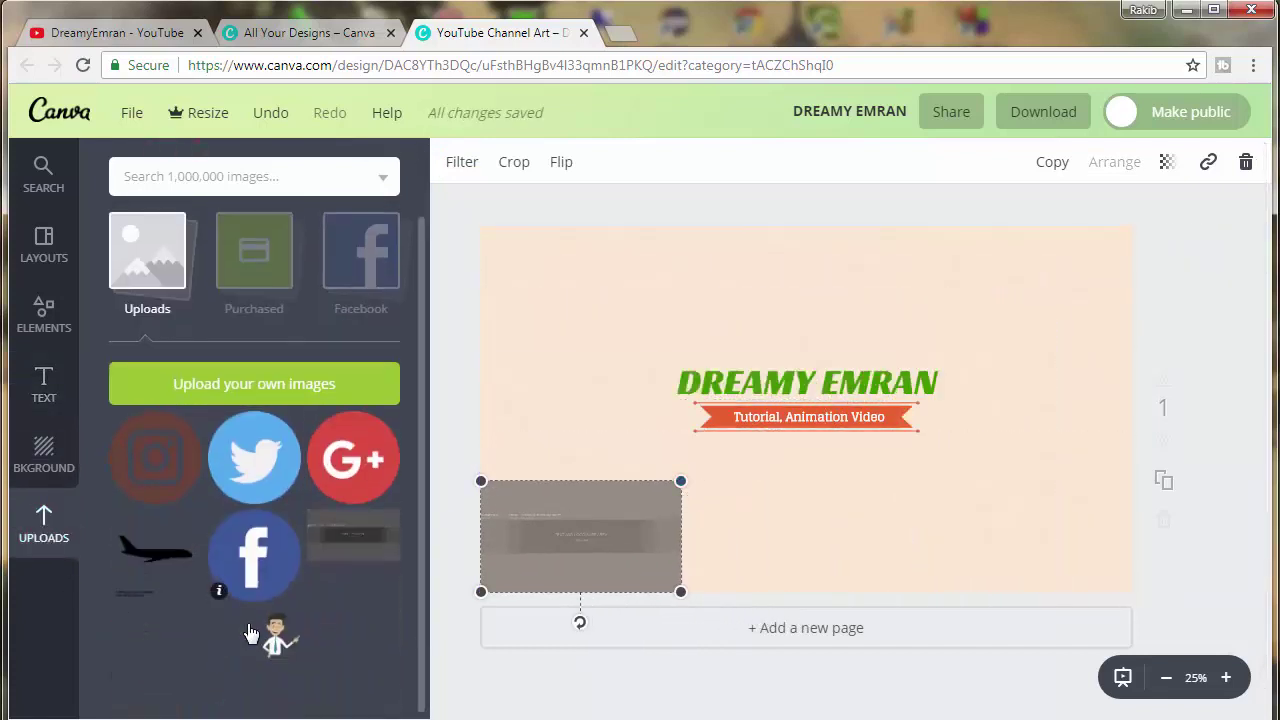
{"action": "left_click", "coordinate": [275, 632]}
{"action": "left_click_drag", "start_coordinate": [853, 420], "coordinate": [648, 408]}
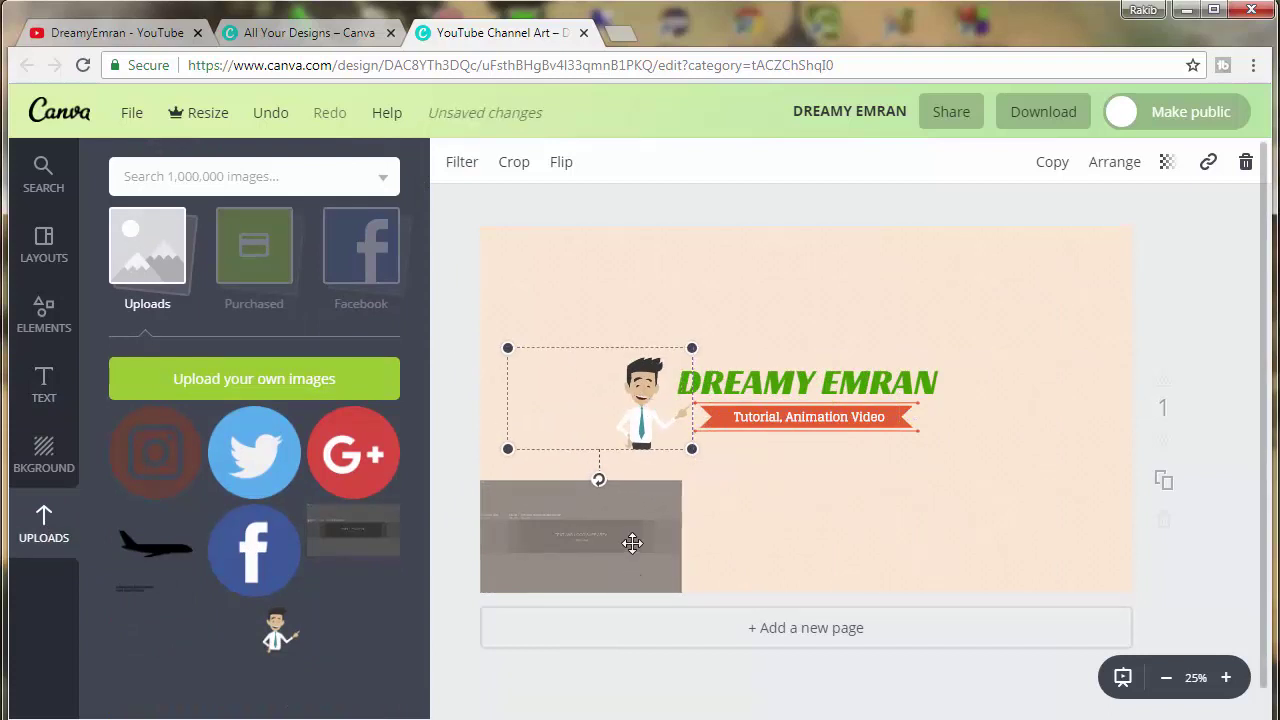
{"action": "left_click", "coordinate": [630, 537]}
{"action": "mouse_move", "coordinate": [681, 481]}
{"action": "left_mouse_down"}
{"action": "mouse_move", "coordinate": [1172, 318]}
{"action": "mouse_move", "coordinate": [660, 445]}
{"action": "left_mouse_up"}
Enlarge and lower the character slightly, checking against the guide, then return the guide to its corner
{"action": "left_click", "coordinate": [676, 424]}
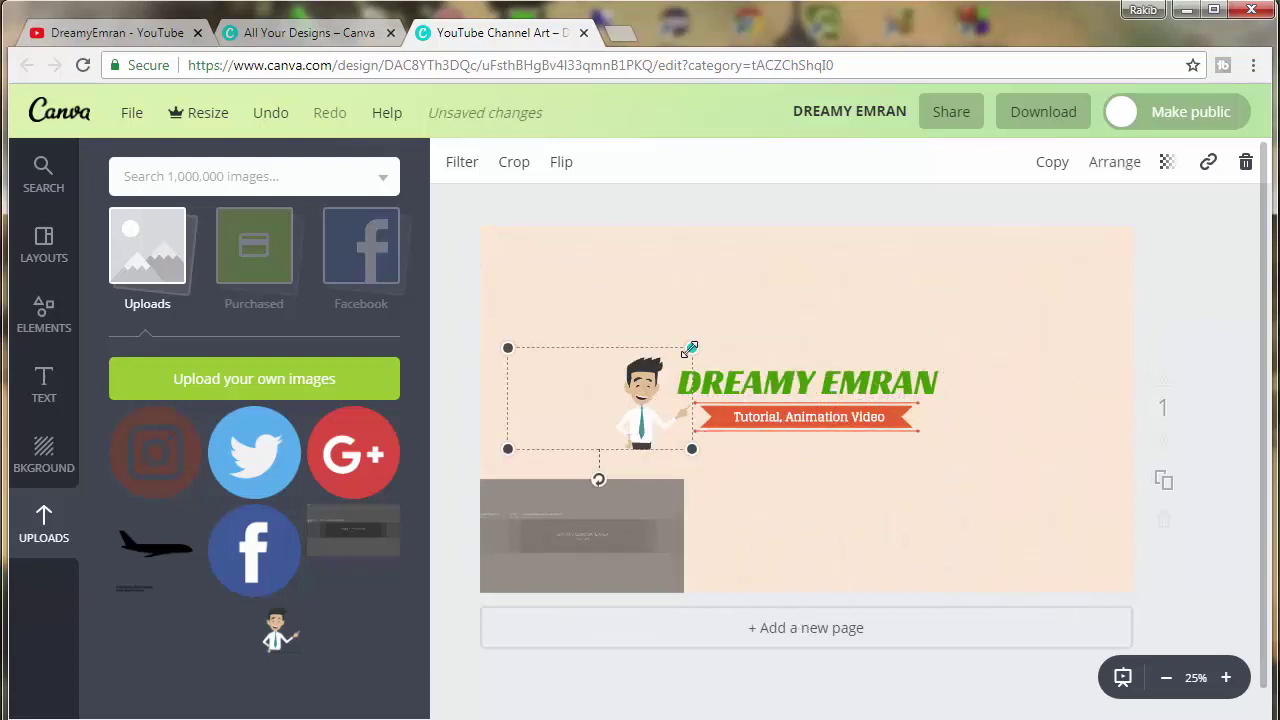
{"action": "left_click_drag", "start_coordinate": [686, 344], "coordinate": [703, 345]}
{"action": "left_click_drag", "start_coordinate": [647, 394], "coordinate": [648, 401]}
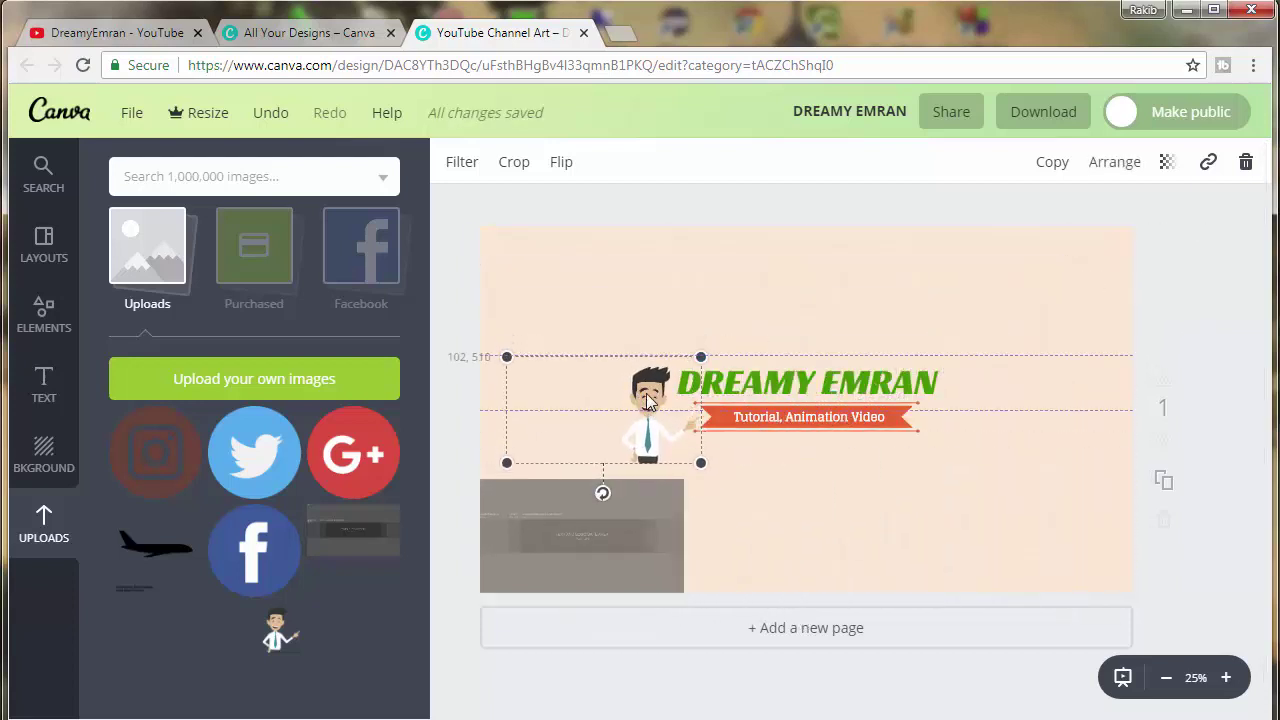
{"action": "left_click", "coordinate": [650, 505]}
{"action": "left_click_drag", "start_coordinate": [684, 480], "coordinate": [1175, 297]}
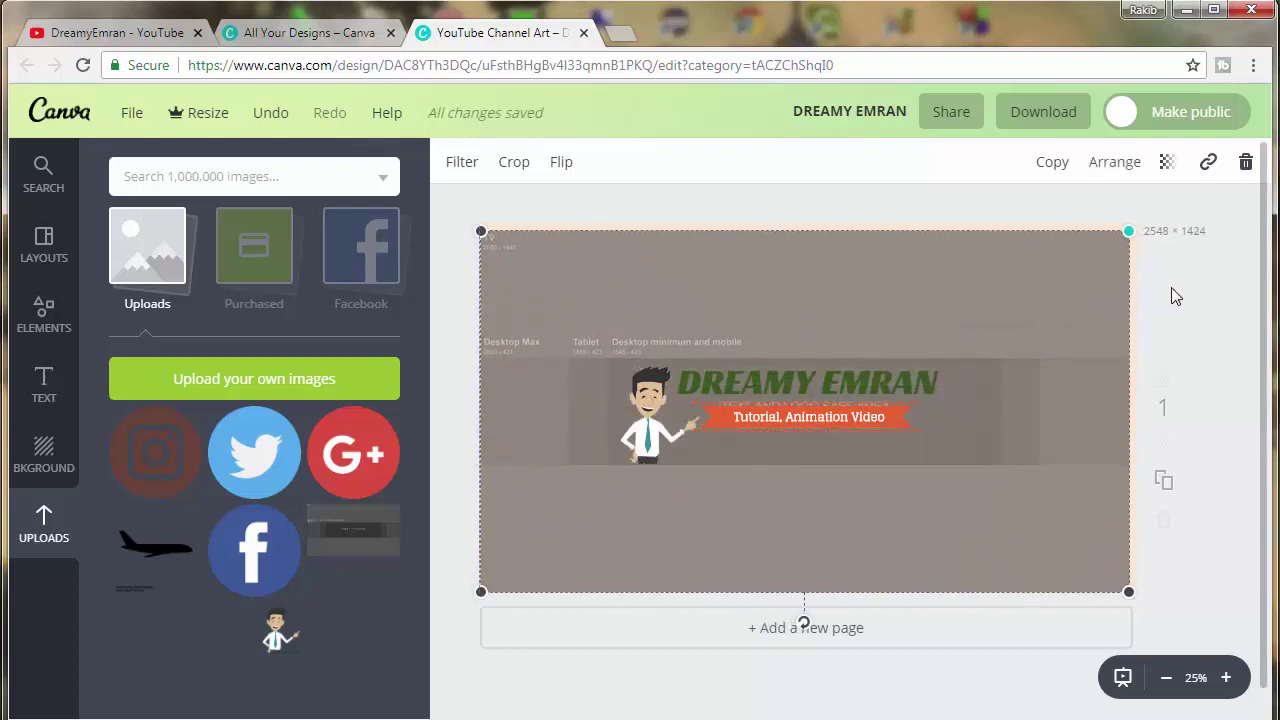
{"action": "left_click_drag", "start_coordinate": [1175, 297], "coordinate": [599, 439]}
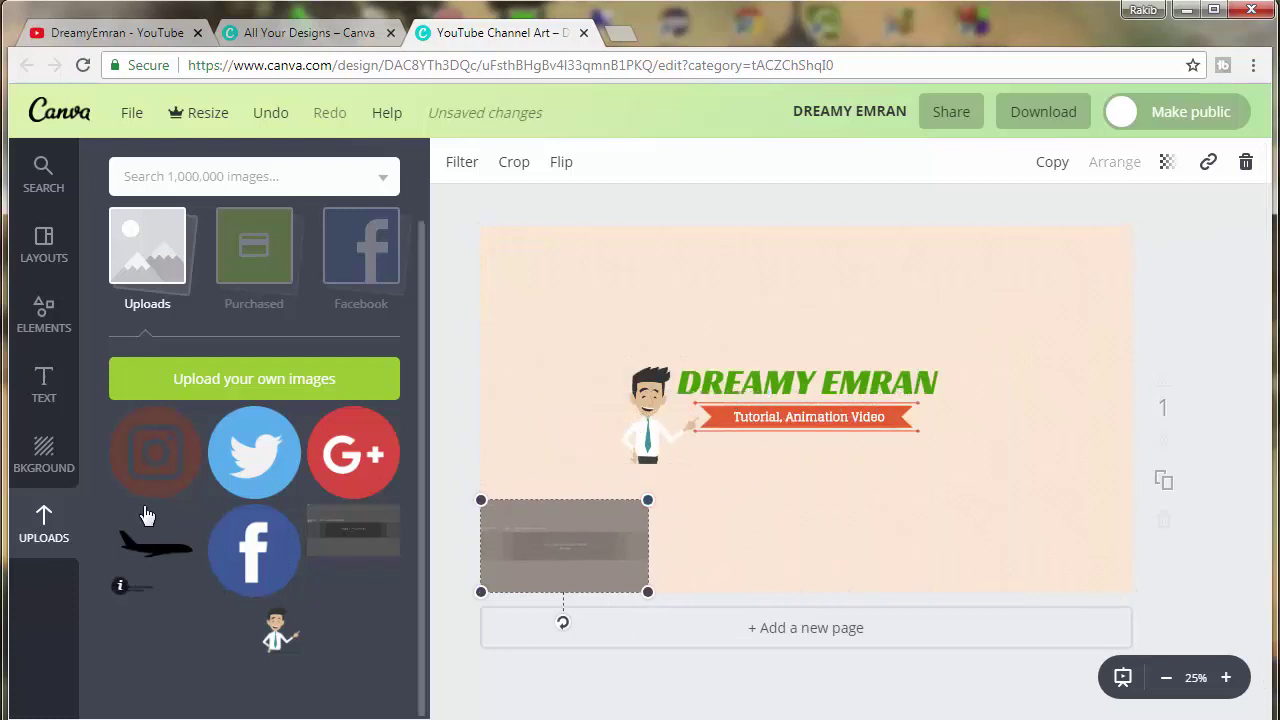
Add the Facebook, Twitter and Google+ icons and shrink Facebook and Twitter to icon size
{"action": "left_click", "coordinate": [272, 548]}
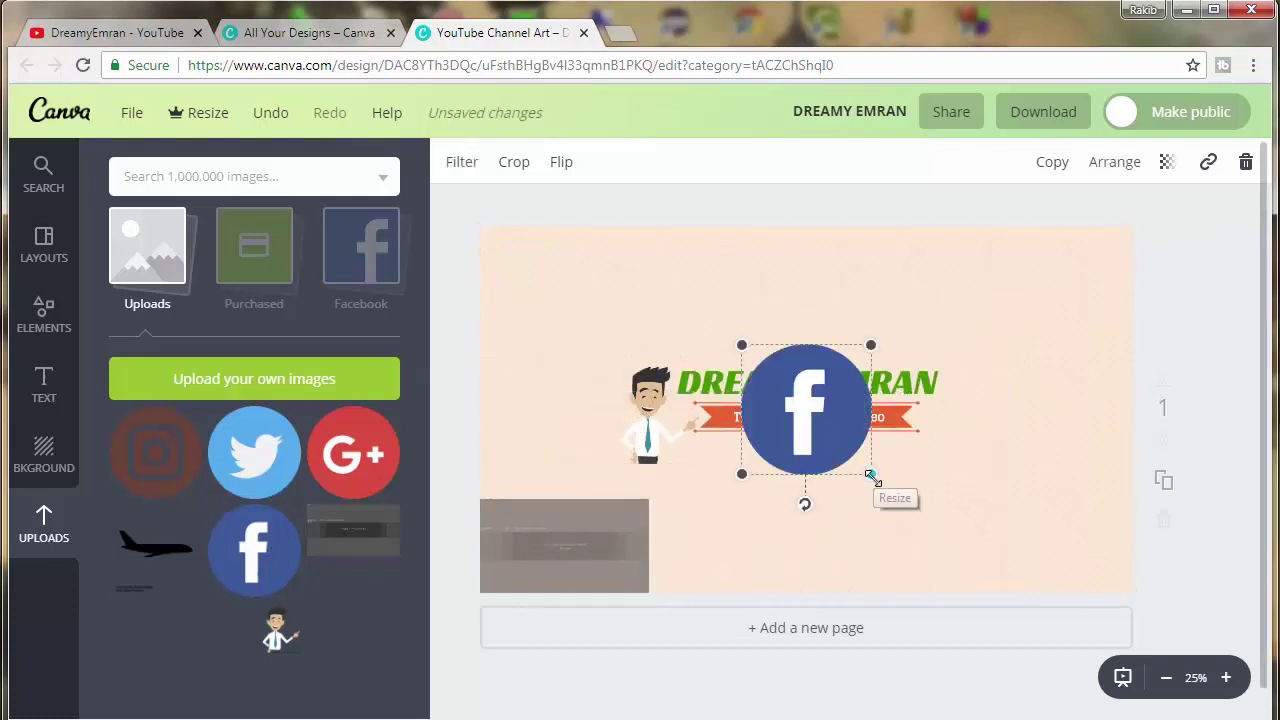
{"action": "mouse_move", "coordinate": [871, 474]}
{"action": "left_mouse_down"}
{"action": "mouse_move", "coordinate": [766, 371]}
{"action": "mouse_move", "coordinate": [762, 462]}
{"action": "mouse_move", "coordinate": [702, 468]}
{"action": "left_mouse_up"}
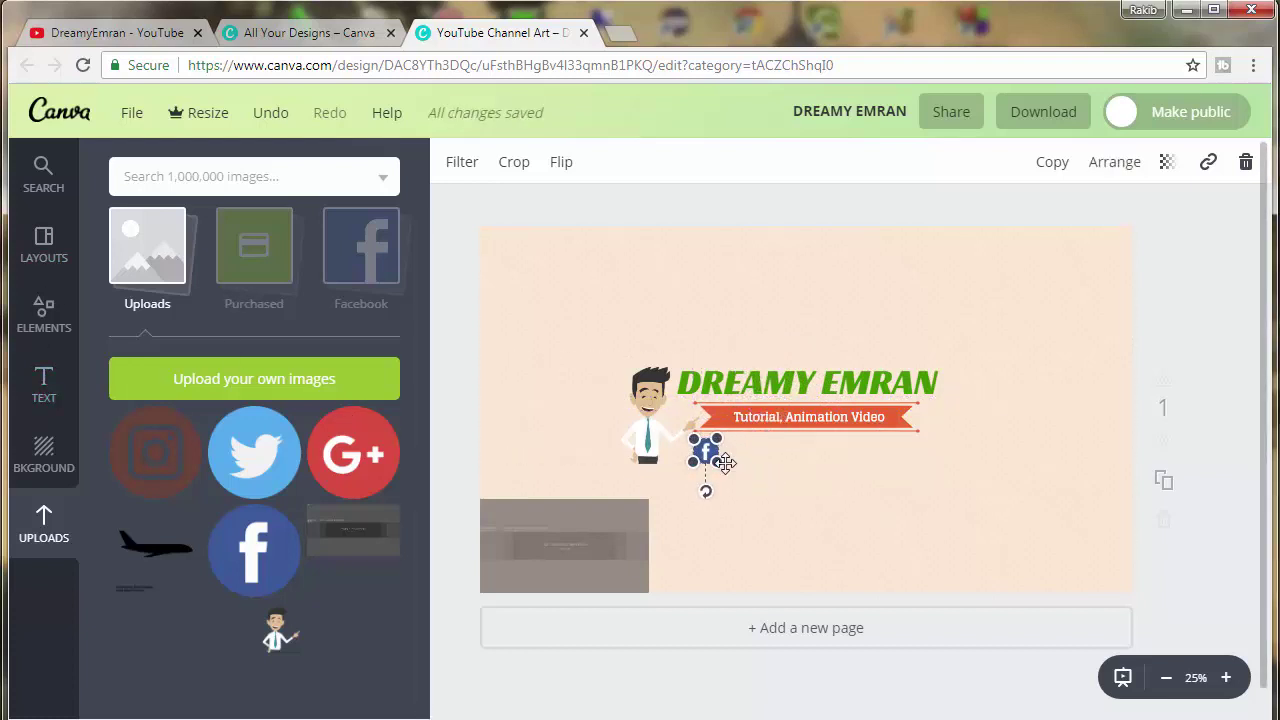
{"action": "left_click", "coordinate": [240, 468]}
{"action": "left_click", "coordinate": [353, 453]}
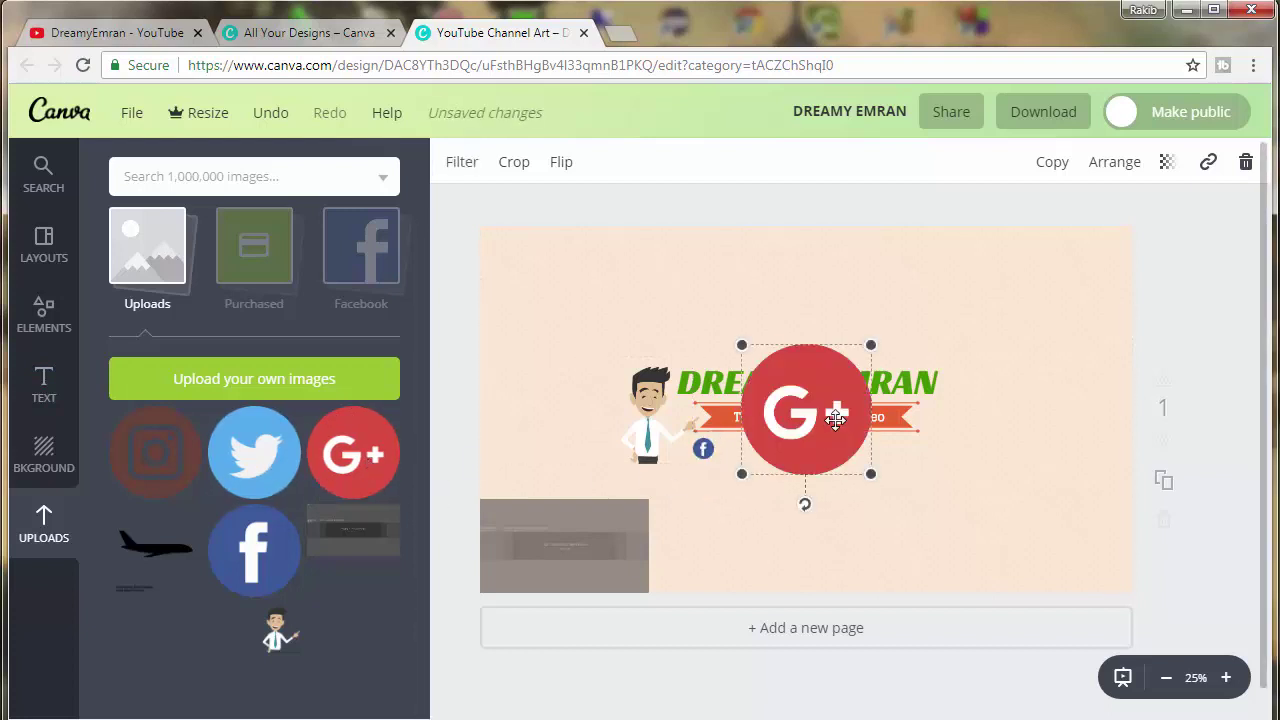
{"action": "left_click_drag", "start_coordinate": [837, 420], "coordinate": [1073, 497]}
{"action": "left_click_drag", "start_coordinate": [819, 440], "coordinate": [838, 480]}
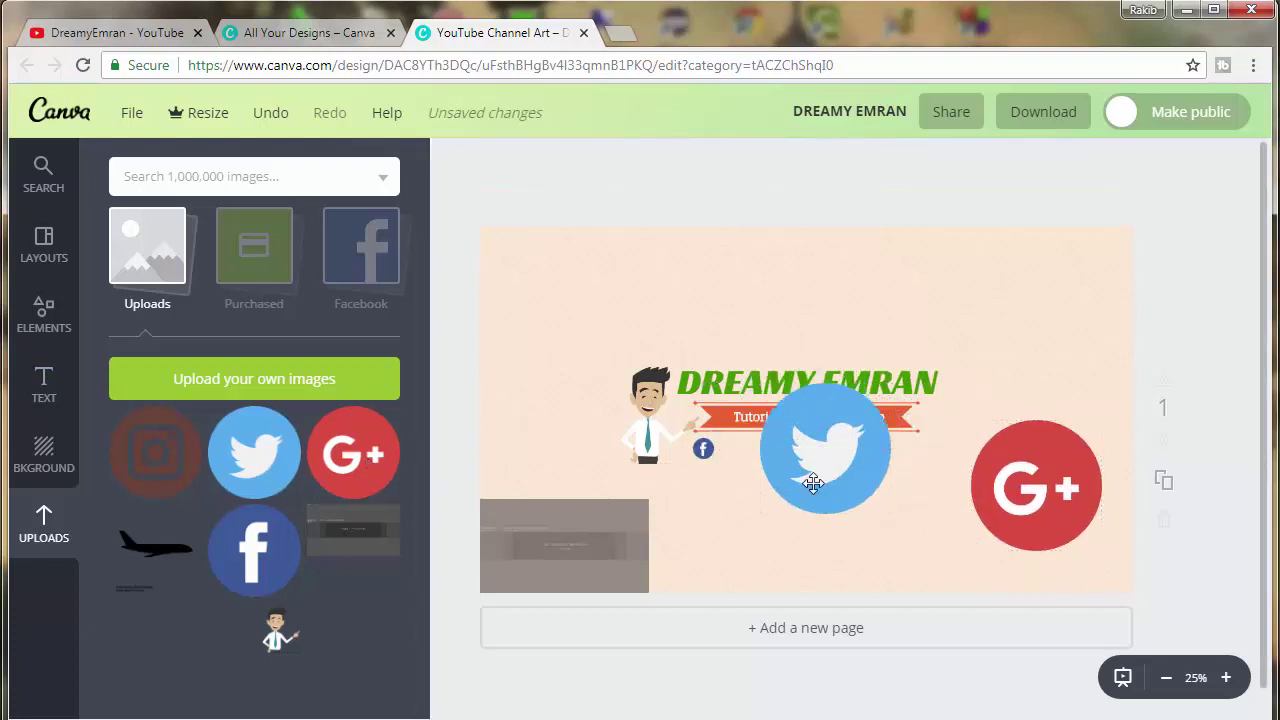
{"action": "left_click", "coordinate": [886, 512]}
{"action": "mouse_move", "coordinate": [888, 513]}
{"action": "left_mouse_down"}
{"action": "mouse_move", "coordinate": [784, 408]}
{"action": "mouse_move", "coordinate": [790, 460]}
{"action": "mouse_move", "coordinate": [761, 460]}
{"action": "left_mouse_up"}
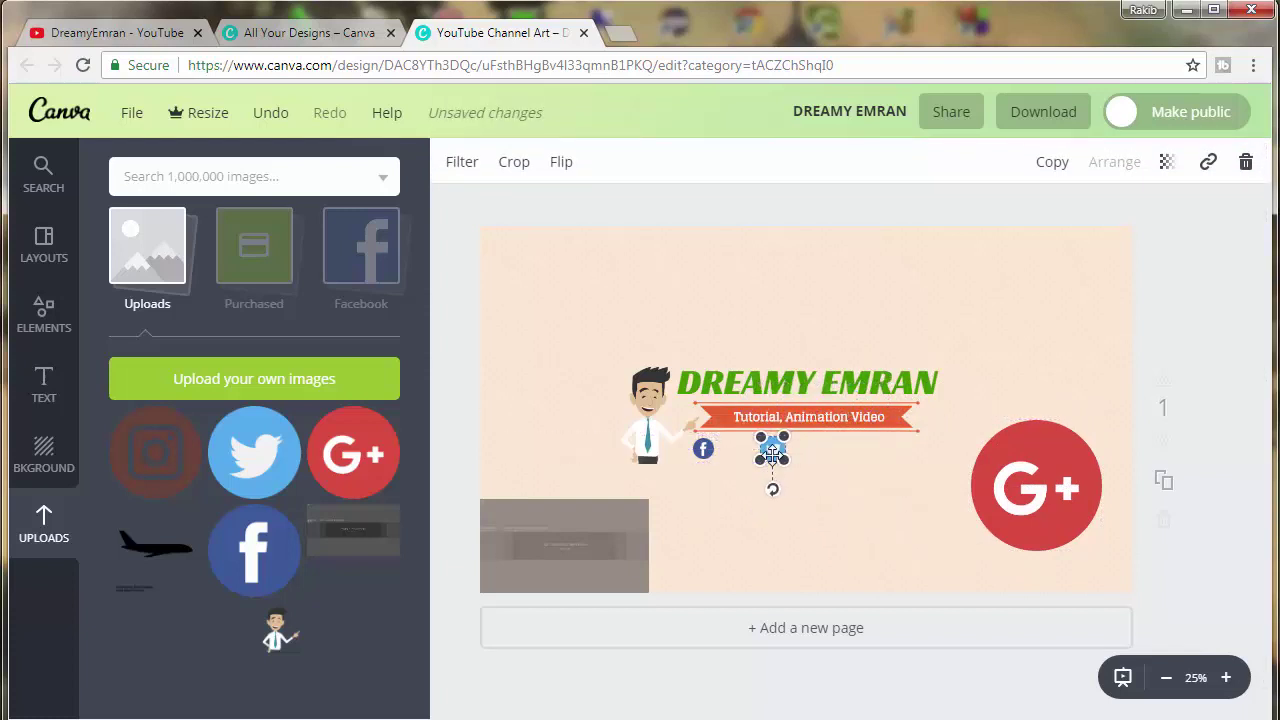
Shrink the Twitter icon to 66 × 66 and bring in a small Google+ icon near the ribbon
{"action": "left_click", "coordinate": [1226, 677]}
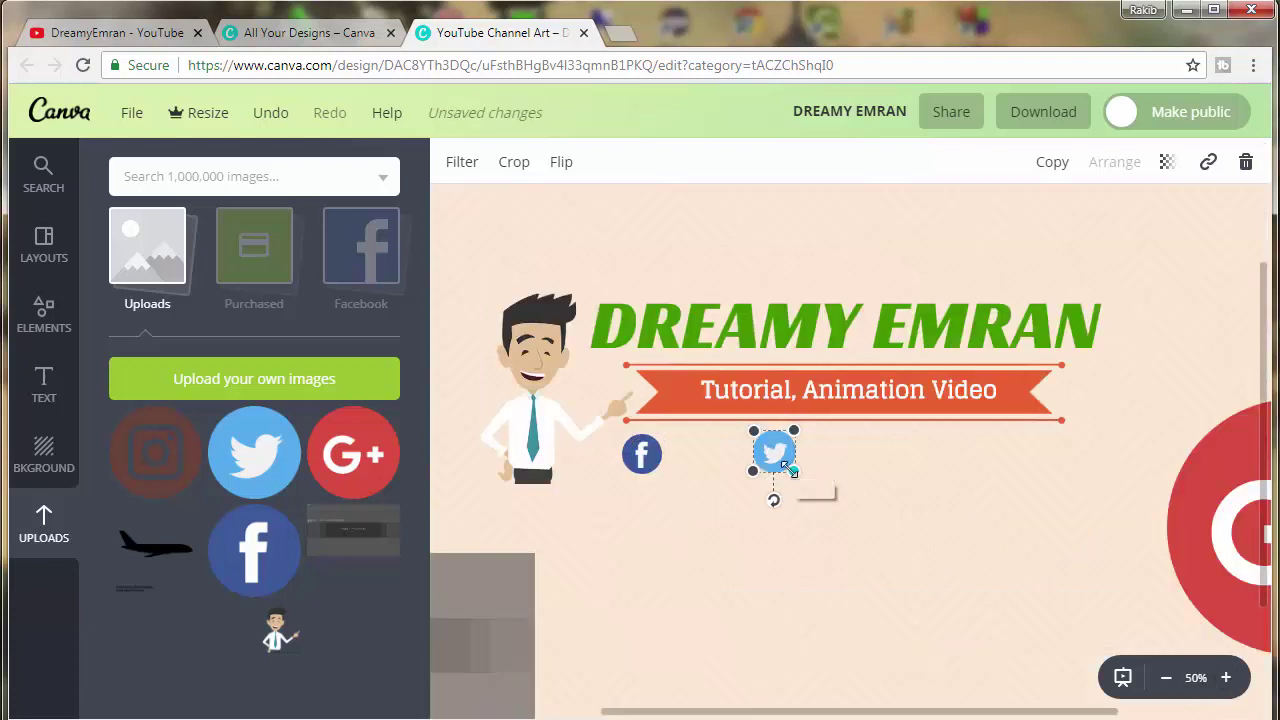
{"action": "mouse_move", "coordinate": [791, 469]}
{"action": "left_mouse_down"}
{"action": "mouse_move", "coordinate": [782, 460]}
{"action": "mouse_move", "coordinate": [805, 467]}
{"action": "left_mouse_up"}
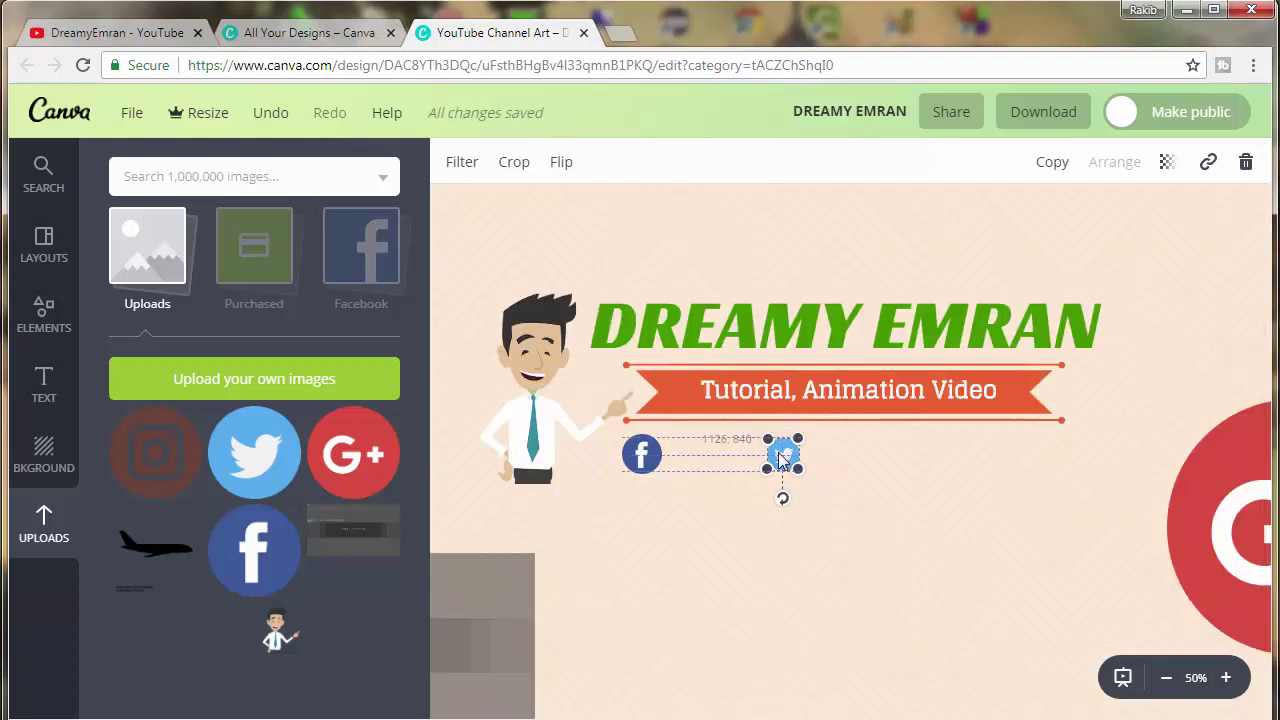
{"action": "left_click", "coordinate": [957, 538]}
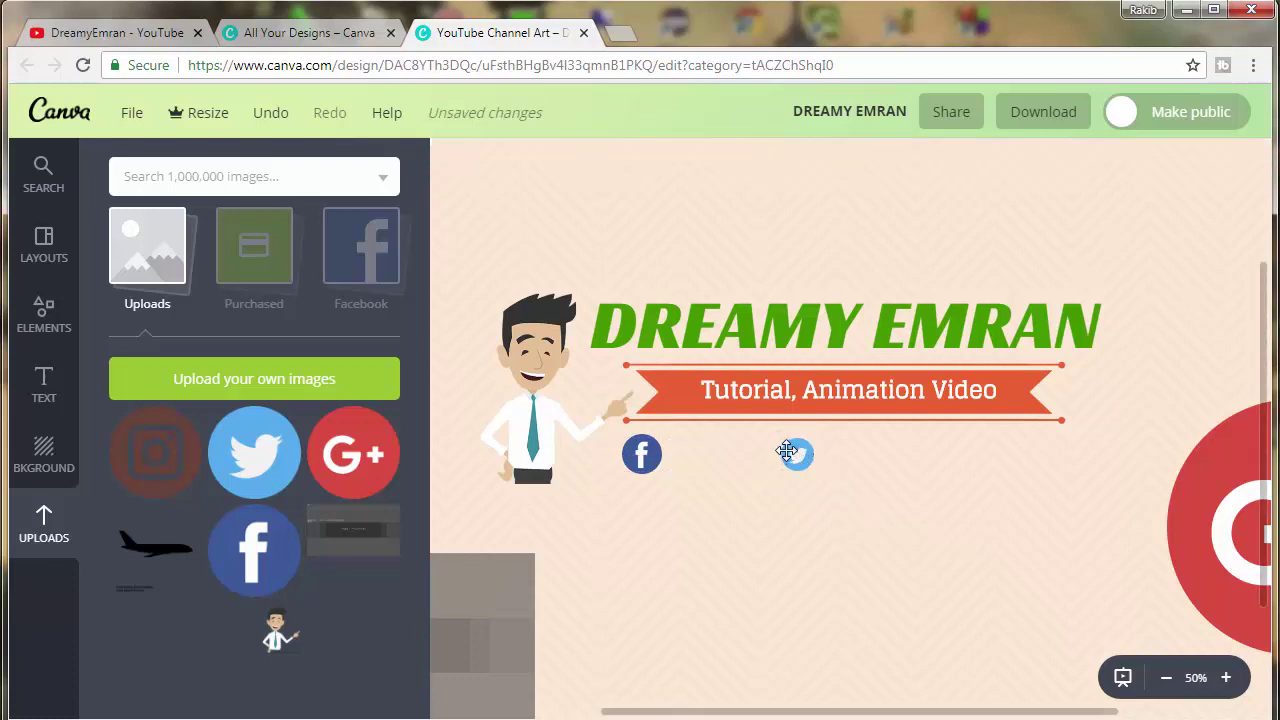
{"action": "left_click", "coordinate": [787, 451]}
{"action": "left_click", "coordinate": [876, 504]}
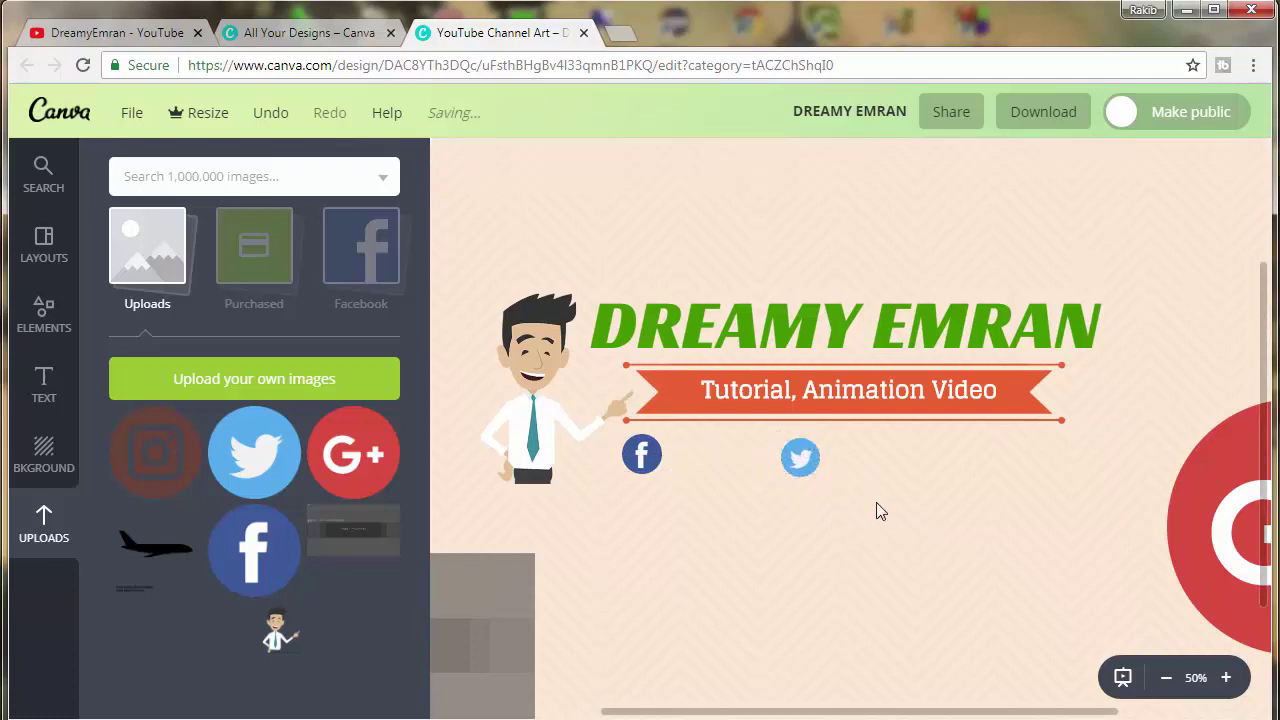
{"action": "left_click_drag", "start_coordinate": [1216, 573], "coordinate": [997, 566]}
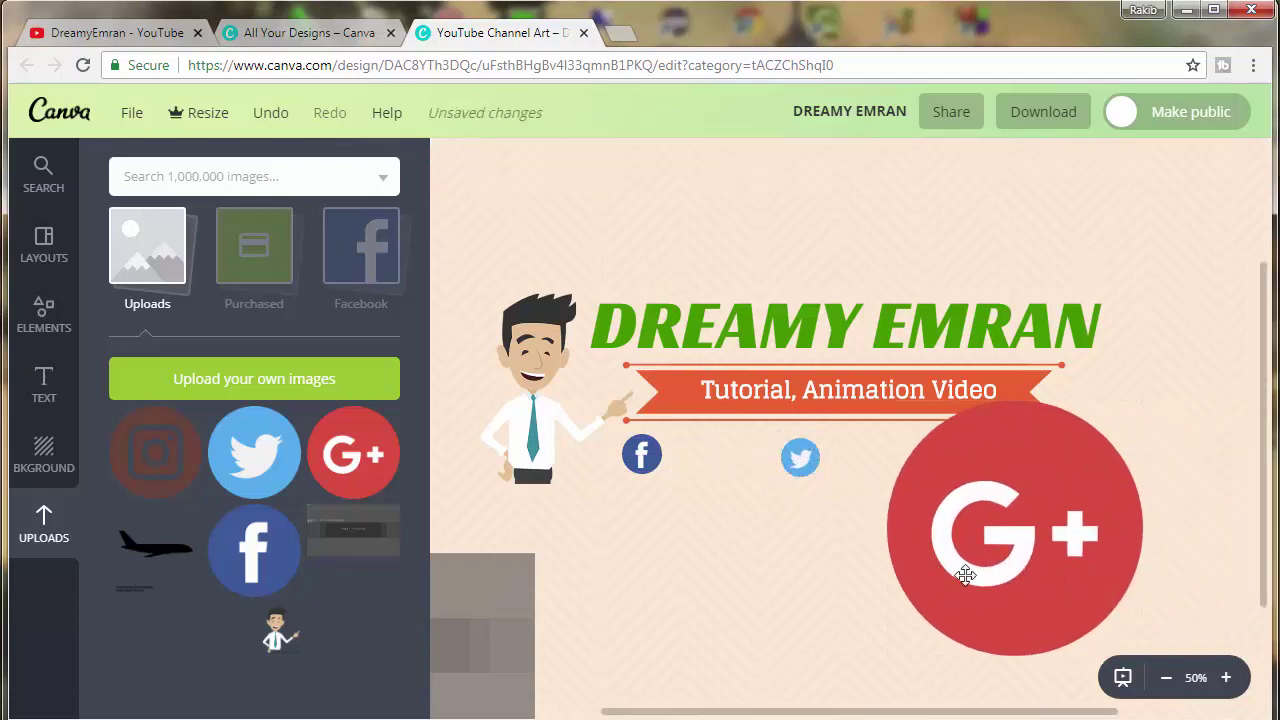
{"action": "mouse_move", "coordinate": [1144, 404]}
{"action": "left_mouse_down"}
{"action": "mouse_move", "coordinate": [931, 630]}
{"action": "mouse_move", "coordinate": [954, 462]}
{"action": "mouse_move", "coordinate": [975, 440]}
{"action": "mouse_move", "coordinate": [990, 455]}
{"action": "left_mouse_up"}
Space the Facebook, Twitter and Google+ icons evenly in one row beneath the ribbon
{"action": "left_click_drag", "start_coordinate": [800, 457], "coordinate": [836, 456]}
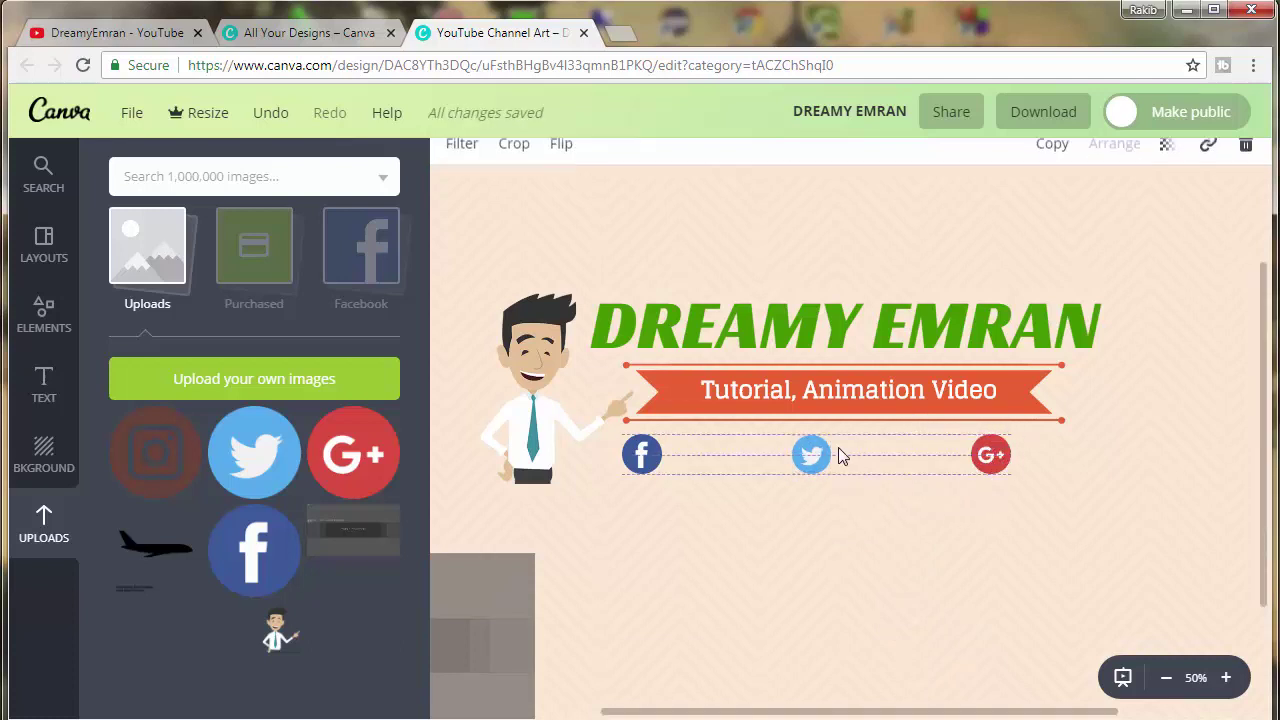
{"action": "left_click_drag", "start_coordinate": [645, 455], "coordinate": [653, 455]}
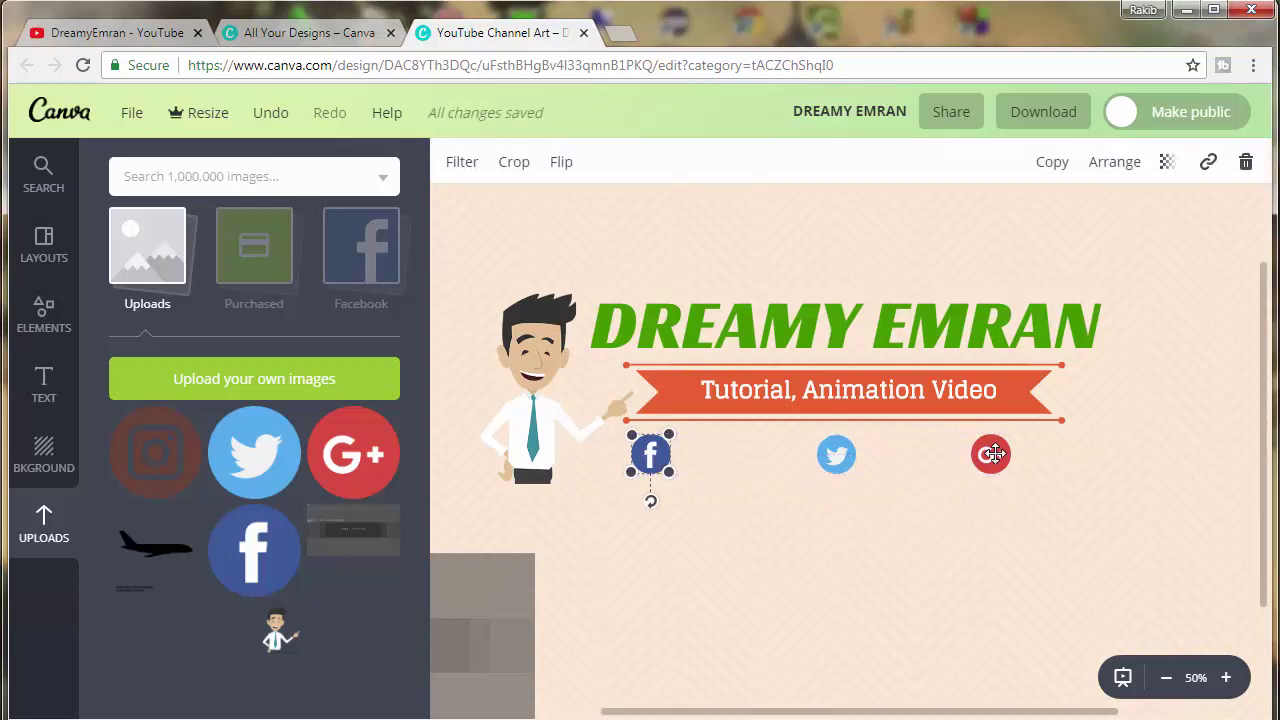
{"action": "left_click_drag", "start_coordinate": [991, 456], "coordinate": [1021, 456]}
{"action": "left_click_drag", "start_coordinate": [845, 452], "coordinate": [865, 452]}
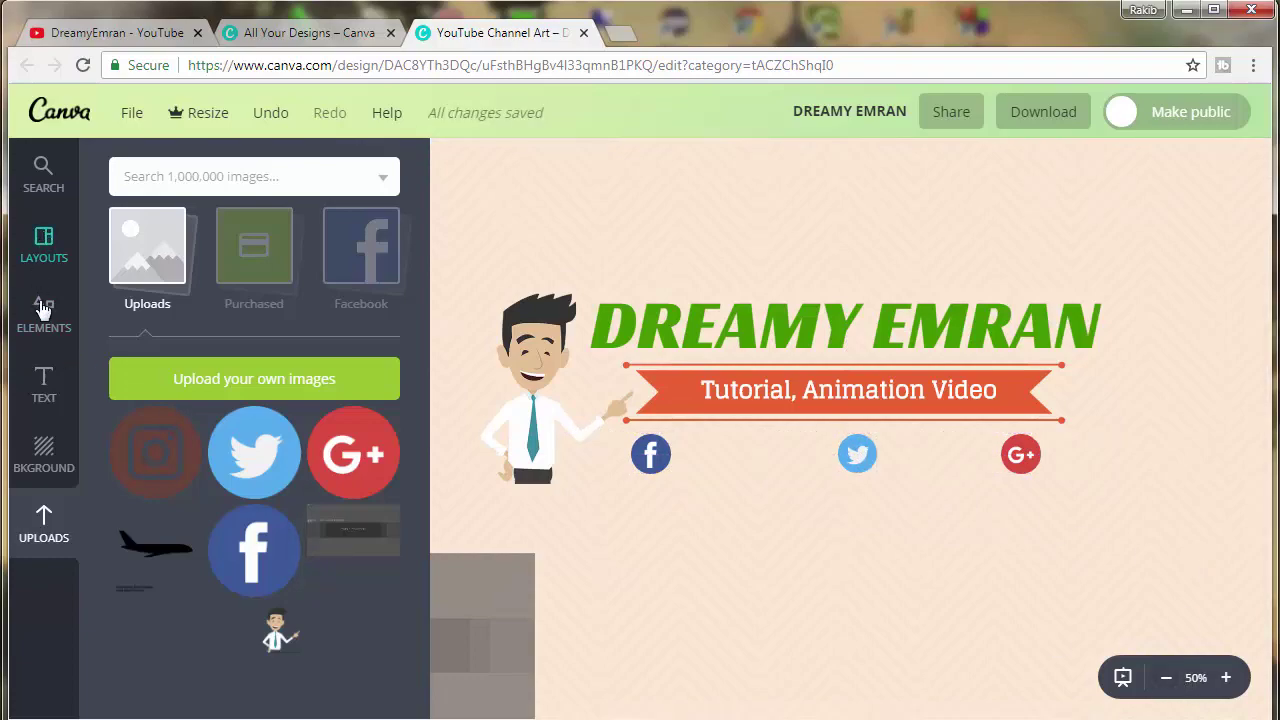
Add a subheading text box reading FACEBOOK to the banner
{"action": "left_click", "coordinate": [56, 393]}
{"action": "scroll", "coordinate": [256, 380], "scroll_direction": "up", "scroll_amount": 5}
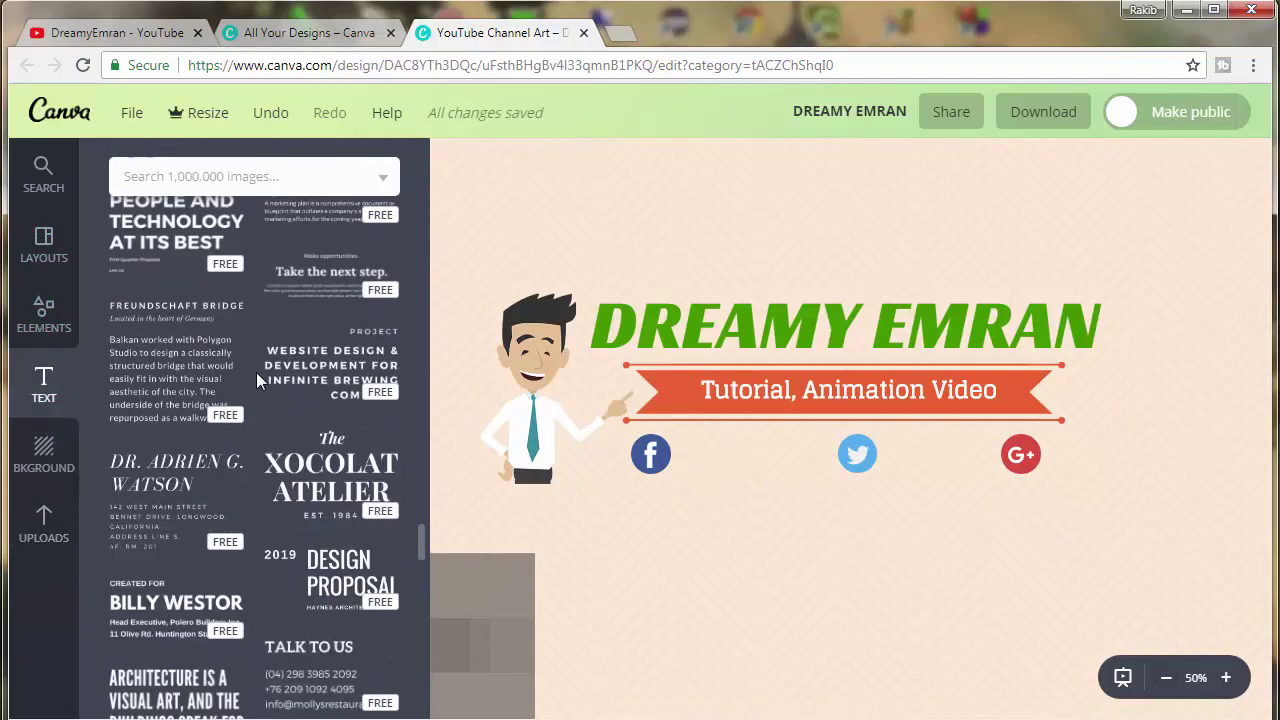
{"action": "scroll", "coordinate": [256, 380], "scroll_direction": "up", "scroll_amount": 5}
{"action": "scroll", "coordinate": [256, 380], "scroll_direction": "up", "scroll_amount": 5}
{"action": "scroll", "coordinate": [256, 380], "scroll_direction": "up", "scroll_amount": 5}
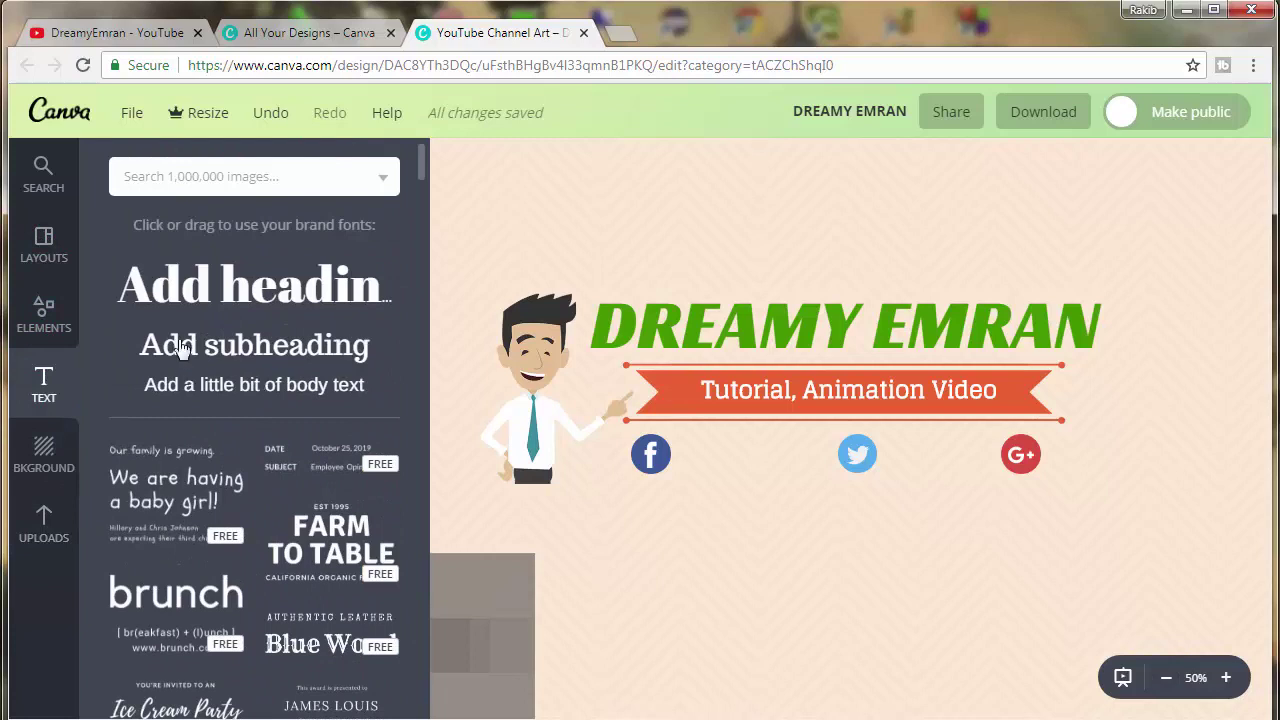
{"action": "left_click_drag", "start_coordinate": [220, 352], "coordinate": [775, 402]}
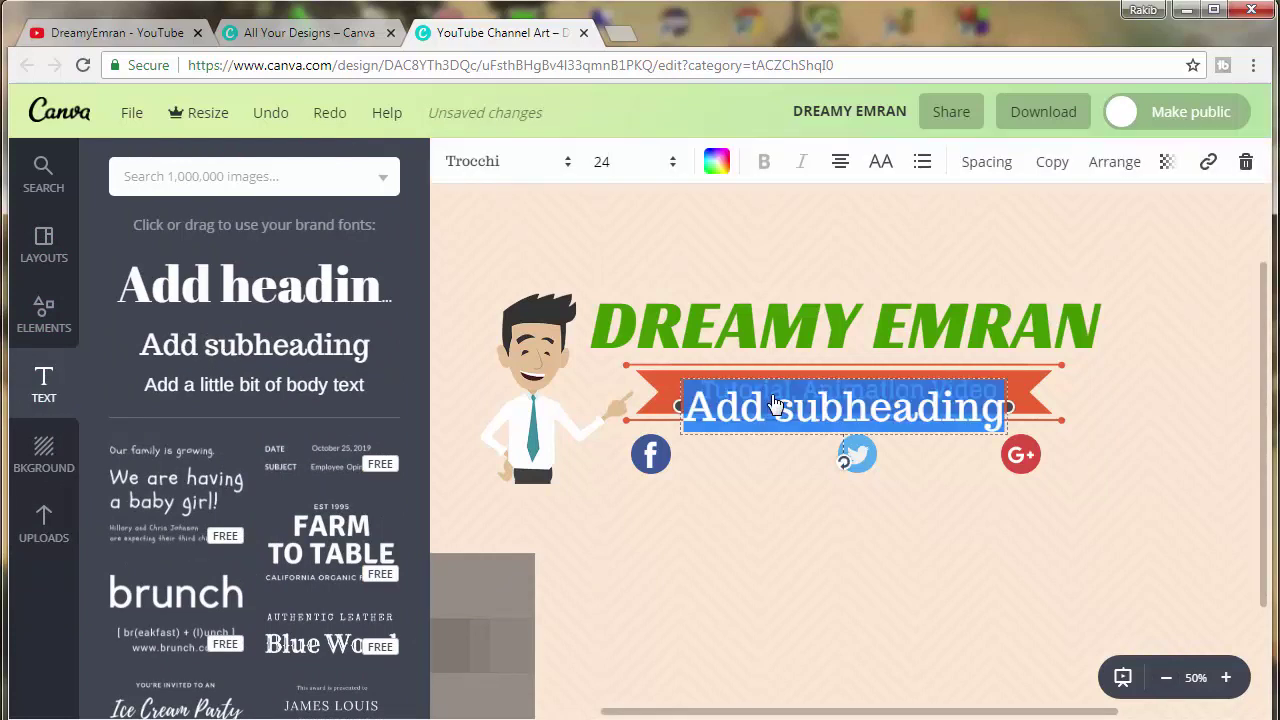
{"action": "type", "text": "FAC"}
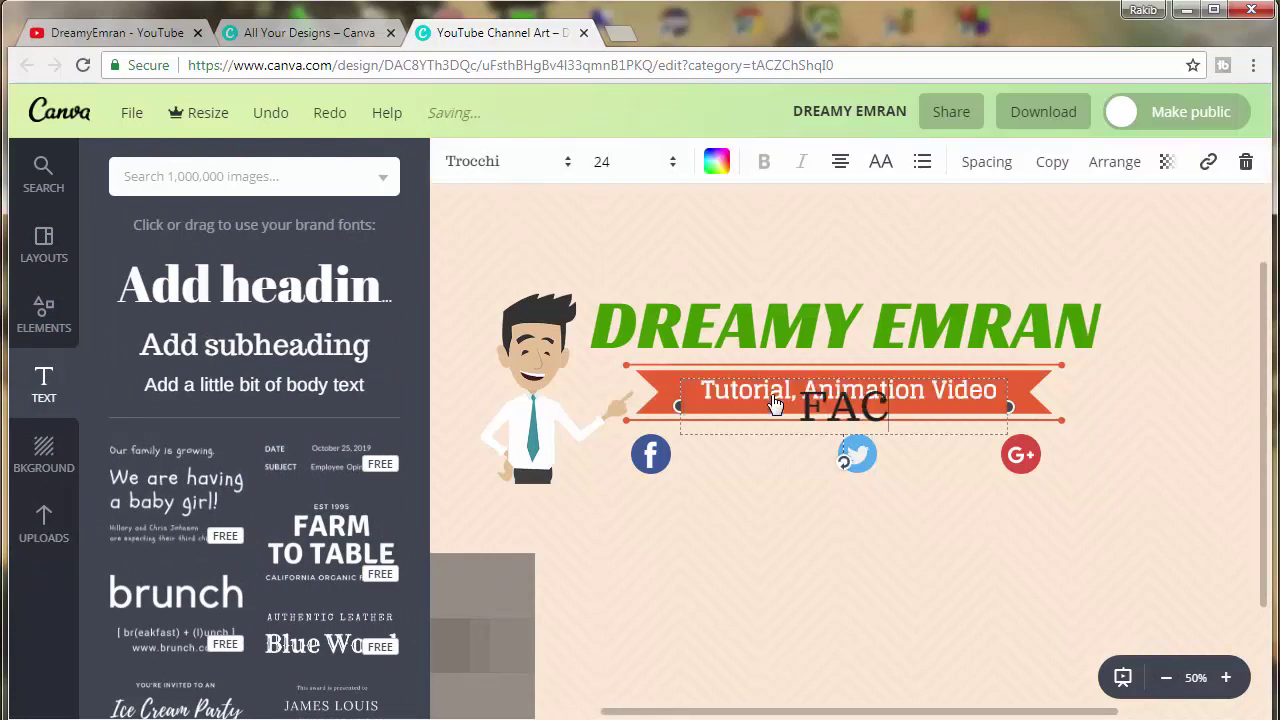
{"action": "type", "text": "EBOOK"}
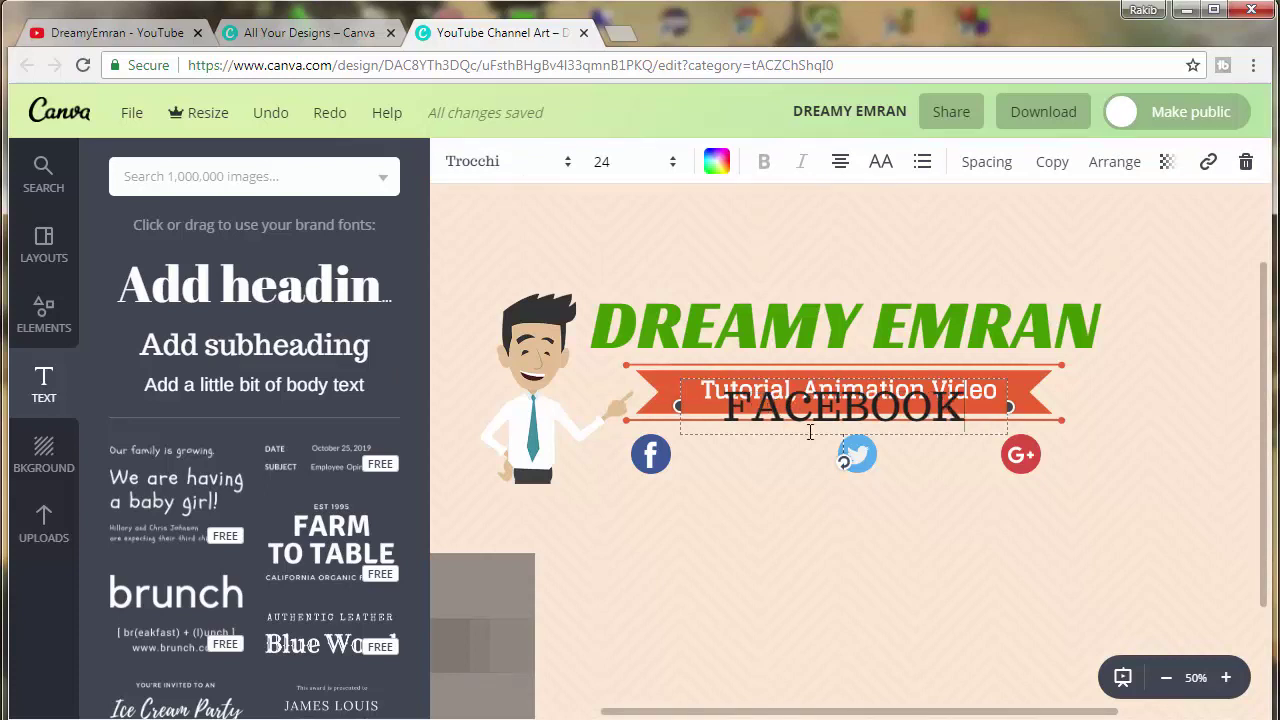
Set the FACEBOOK text to the Allerta Stencil font at size 10
{"action": "double_click", "coordinate": [810, 432]}
{"action": "left_click", "coordinate": [522, 163]}
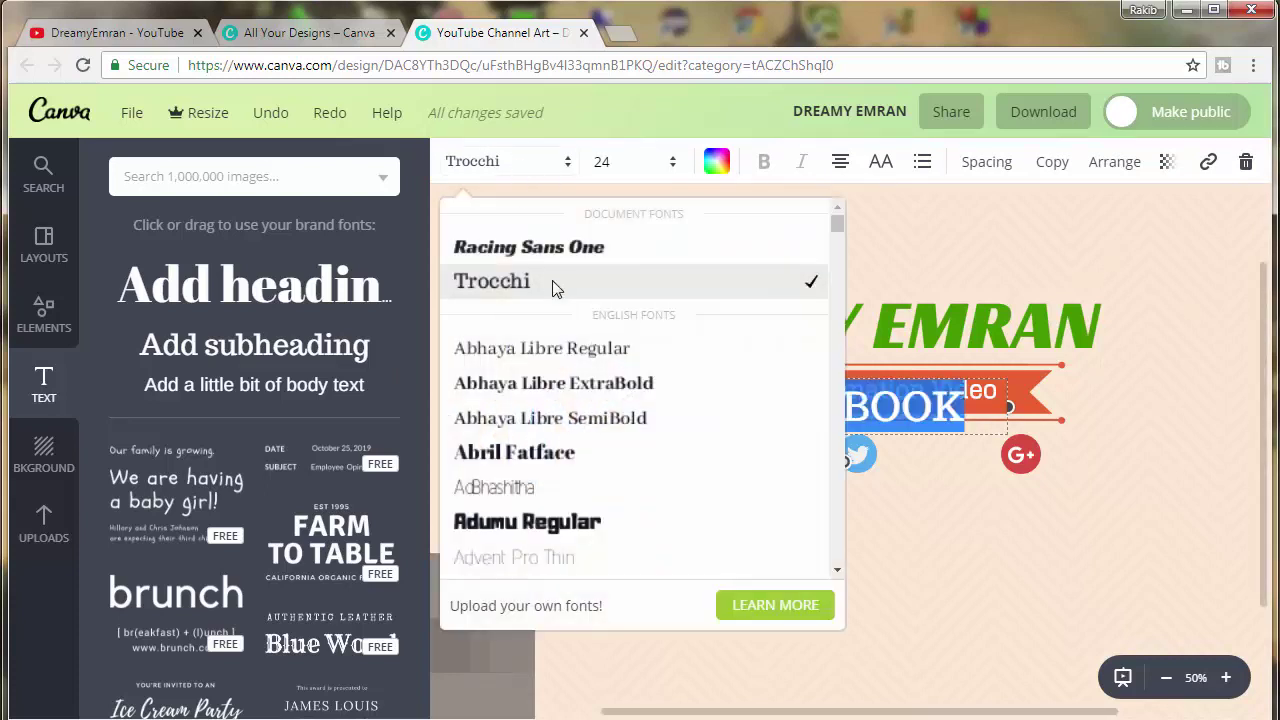
{"action": "scroll", "coordinate": [562, 470], "scroll_direction": "down", "scroll_amount": 2}
{"action": "scroll", "coordinate": [549, 440], "scroll_direction": "down", "scroll_amount": 2}
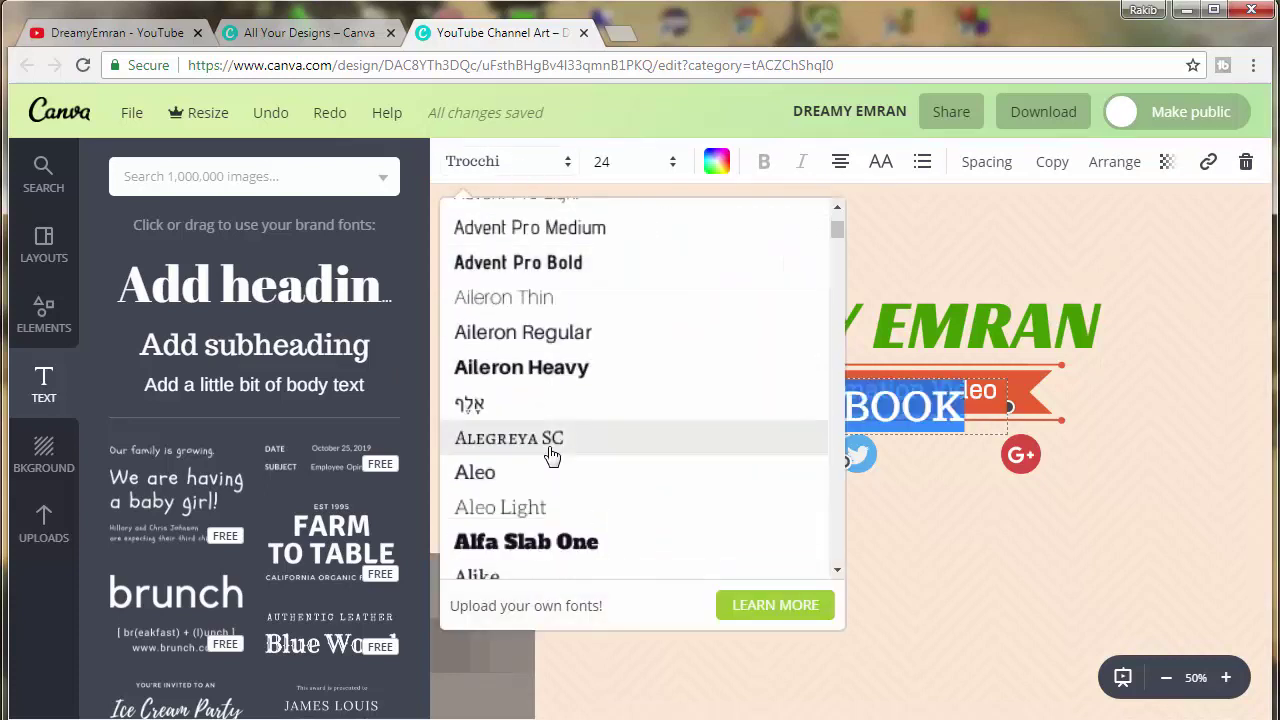
{"action": "scroll", "coordinate": [551, 456], "scroll_direction": "down", "scroll_amount": 1}
{"action": "scroll", "coordinate": [551, 456], "scroll_direction": "down", "scroll_amount": 1}
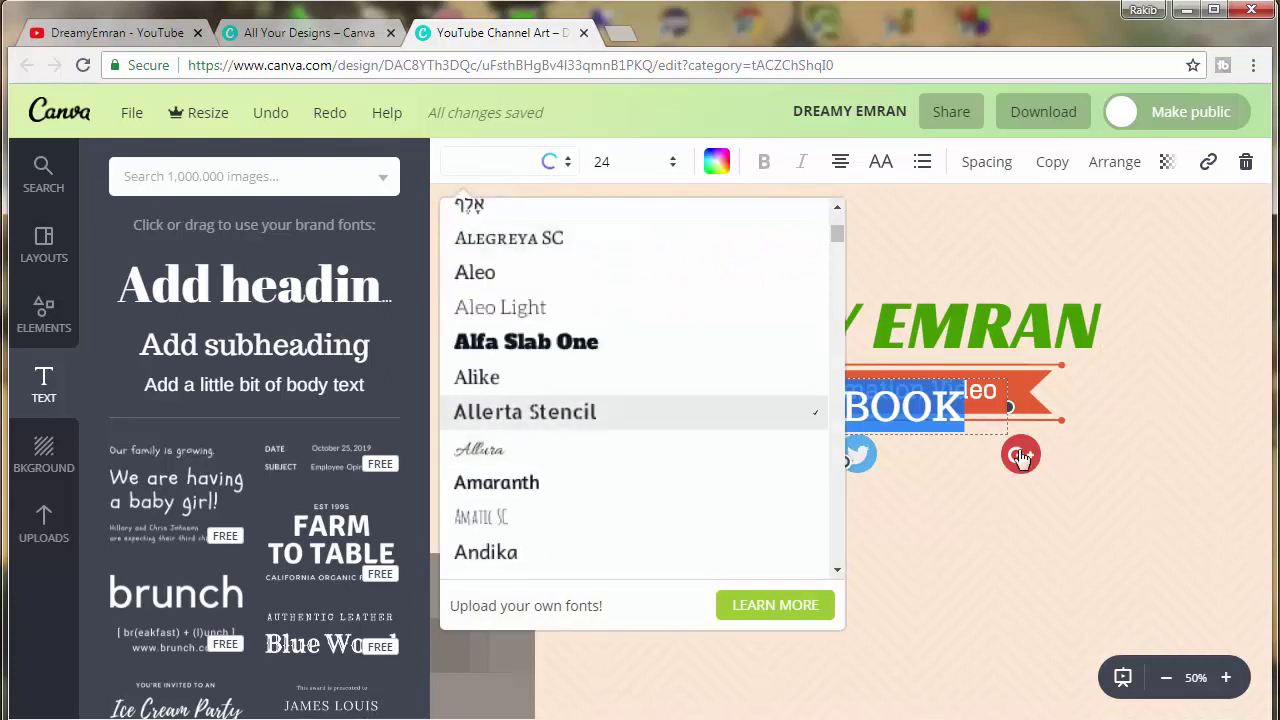
{"action": "left_click", "coordinate": [527, 422]}
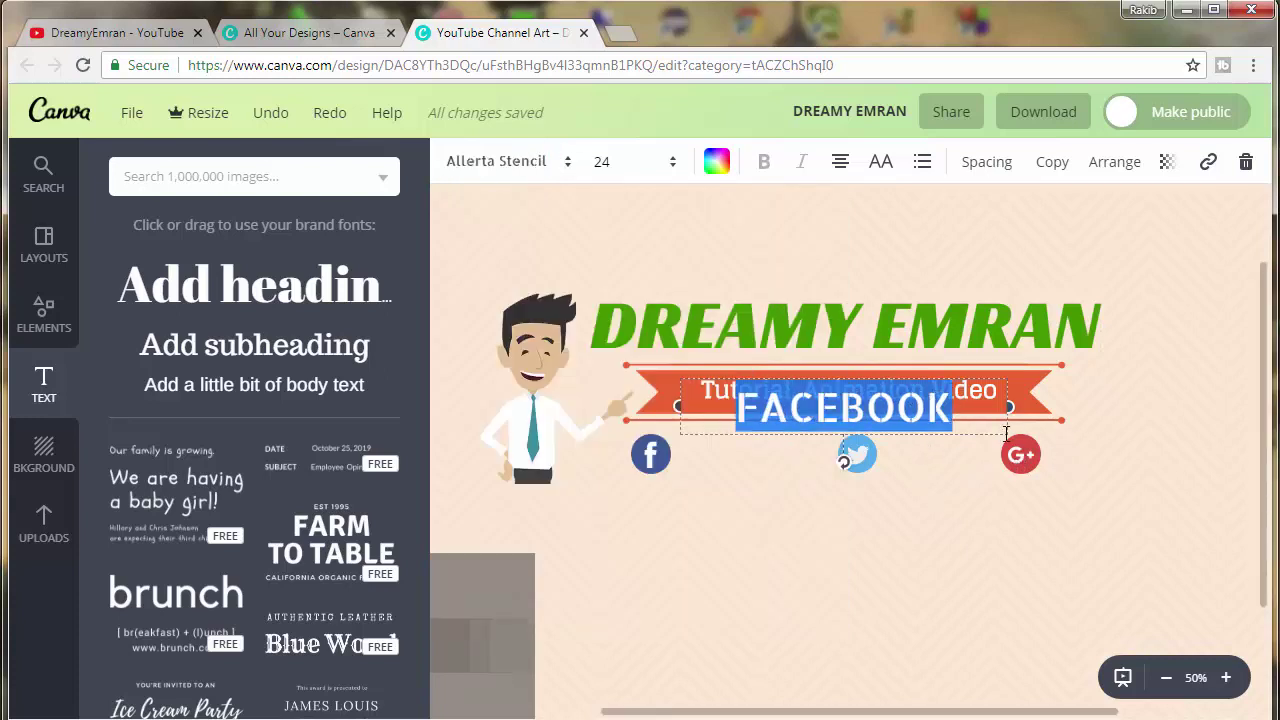
{"action": "left_click", "coordinate": [650, 175]}
{"action": "left_click", "coordinate": [620, 230]}
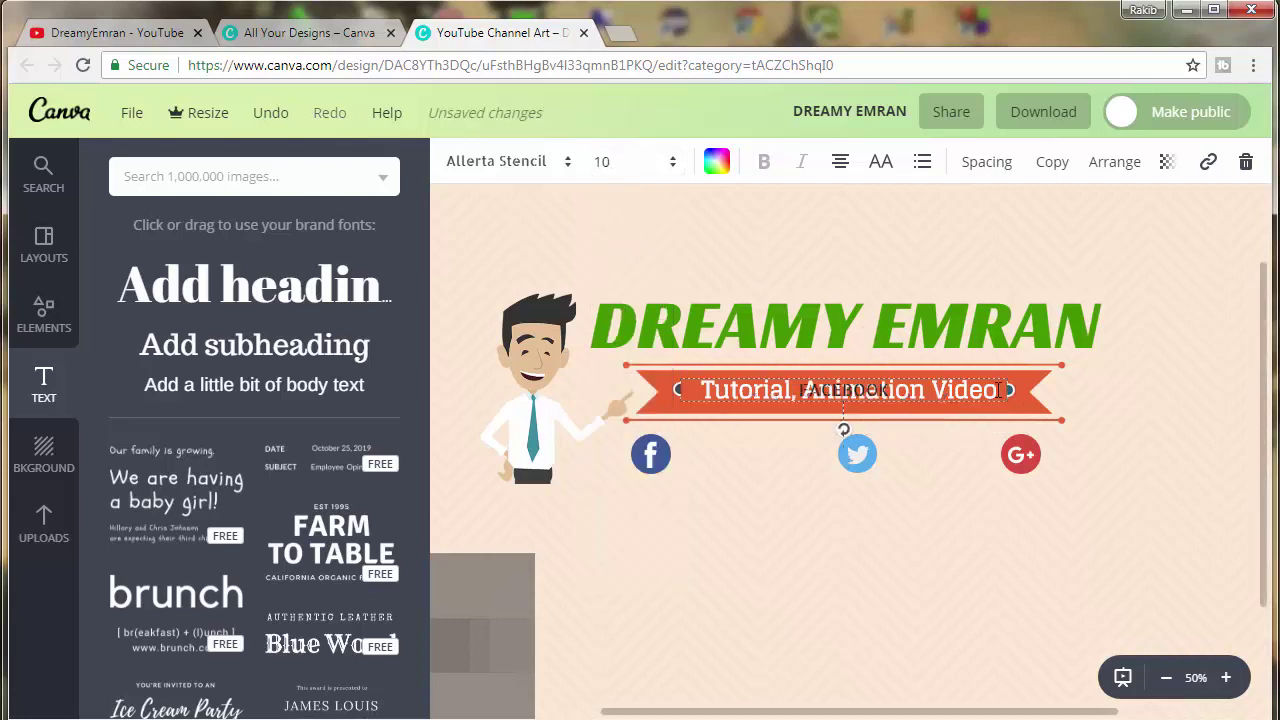
Place the FACEBOOK label right of the Facebook icon and move the Twitter icon next to it
{"action": "mouse_move", "coordinate": [928, 376]}
{"action": "left_mouse_down"}
{"action": "mouse_move", "coordinate": [932, 432]}
{"action": "mouse_move", "coordinate": [814, 445]}
{"action": "left_mouse_up"}
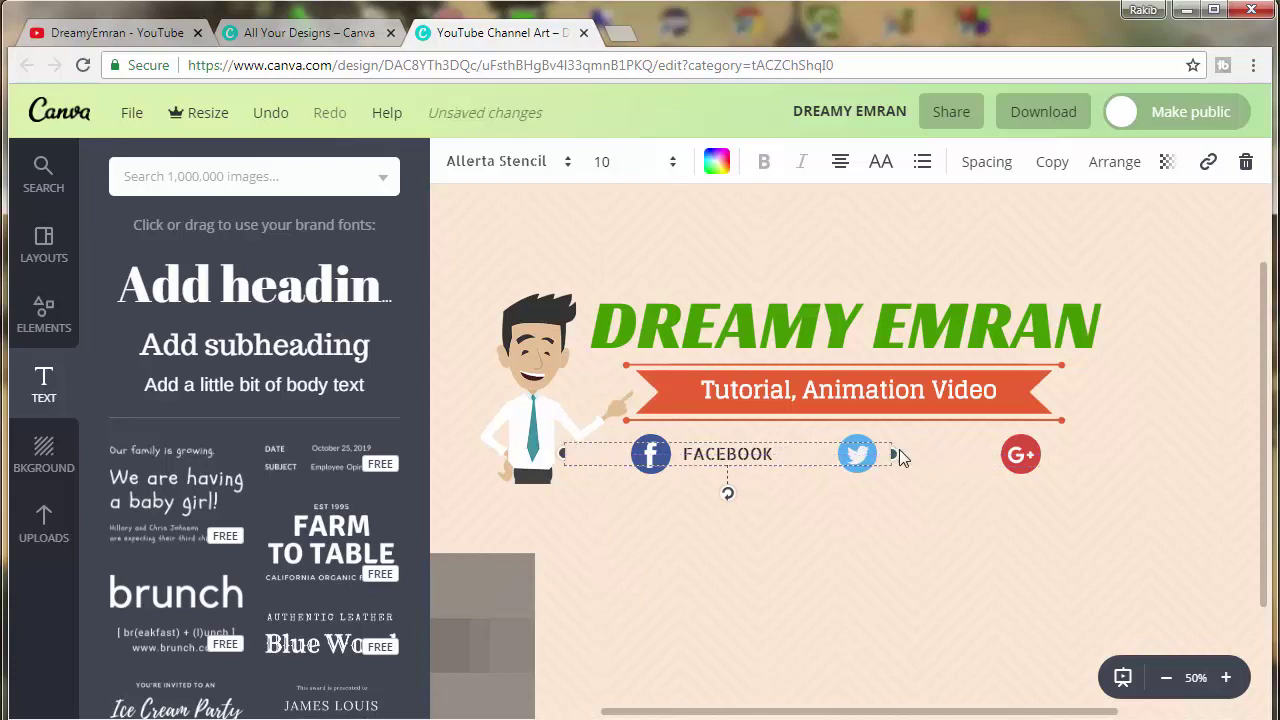
{"action": "left_click_drag", "start_coordinate": [900, 456], "coordinate": [698, 454]}
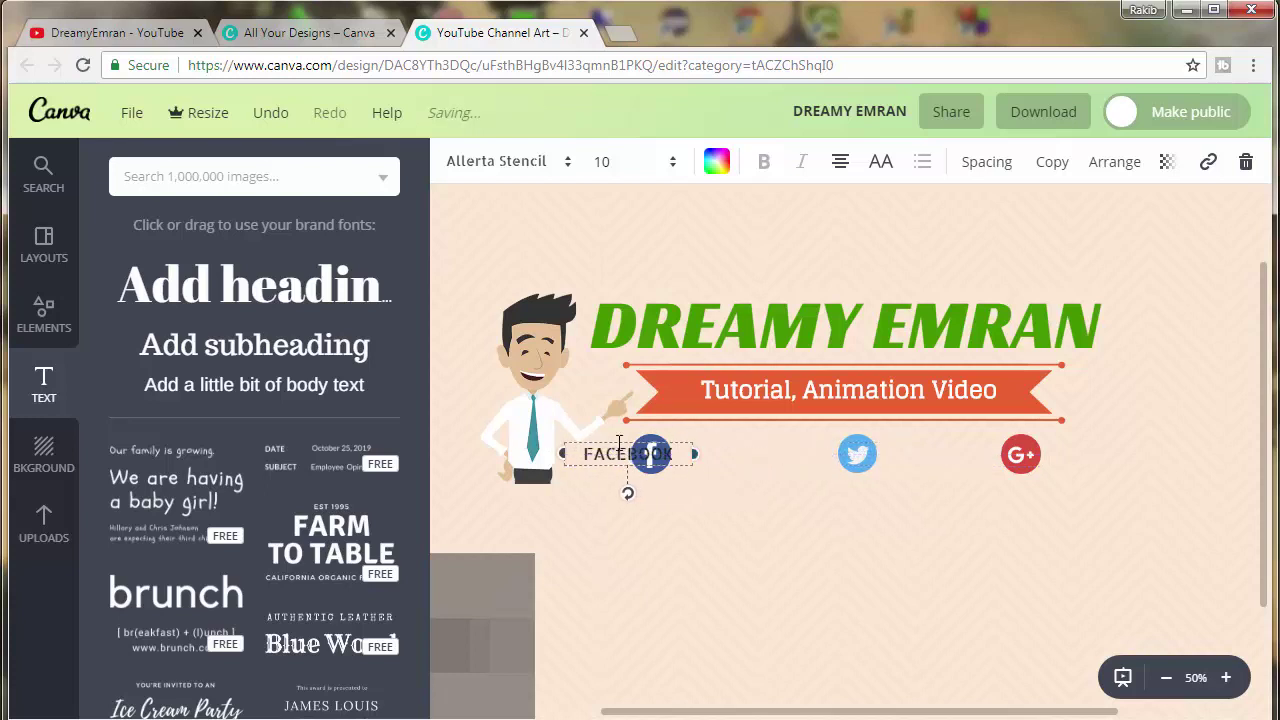
{"action": "mouse_move", "coordinate": [599, 435]}
{"action": "left_mouse_down"}
{"action": "mouse_move", "coordinate": [751, 429]}
{"action": "mouse_move", "coordinate": [705, 433]}
{"action": "left_mouse_up"}
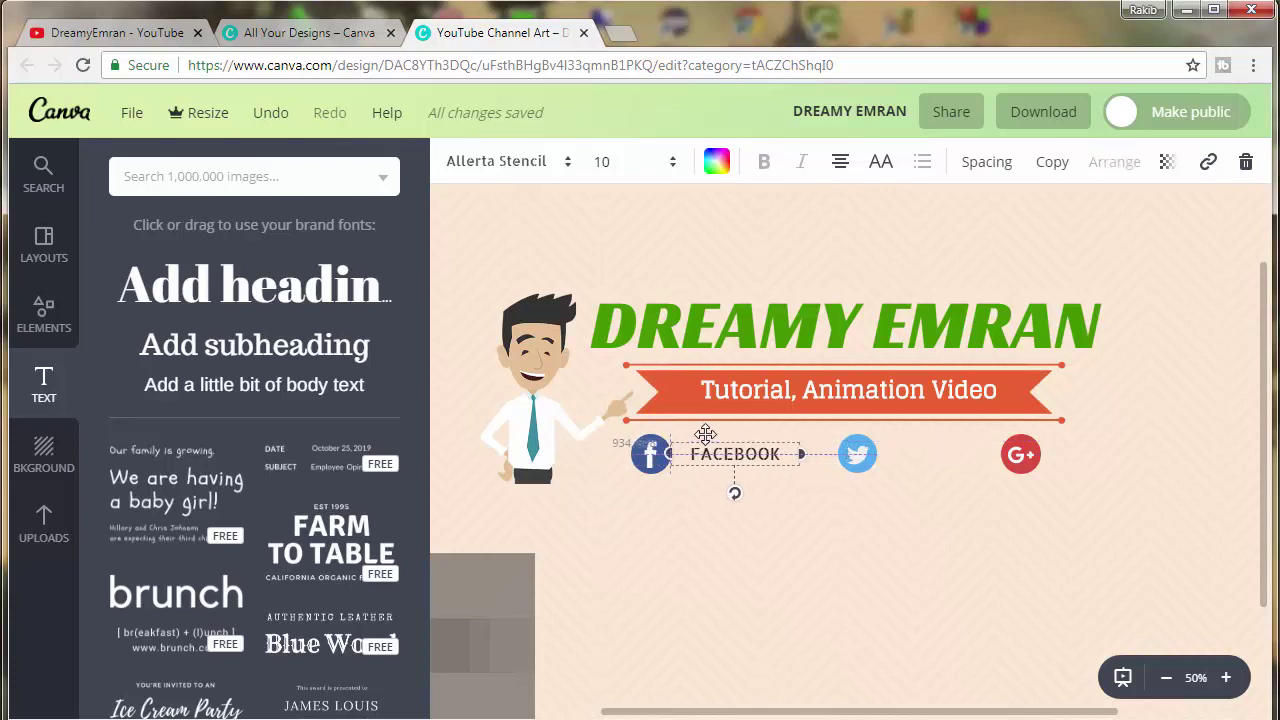
{"action": "left_click", "coordinate": [841, 520]}
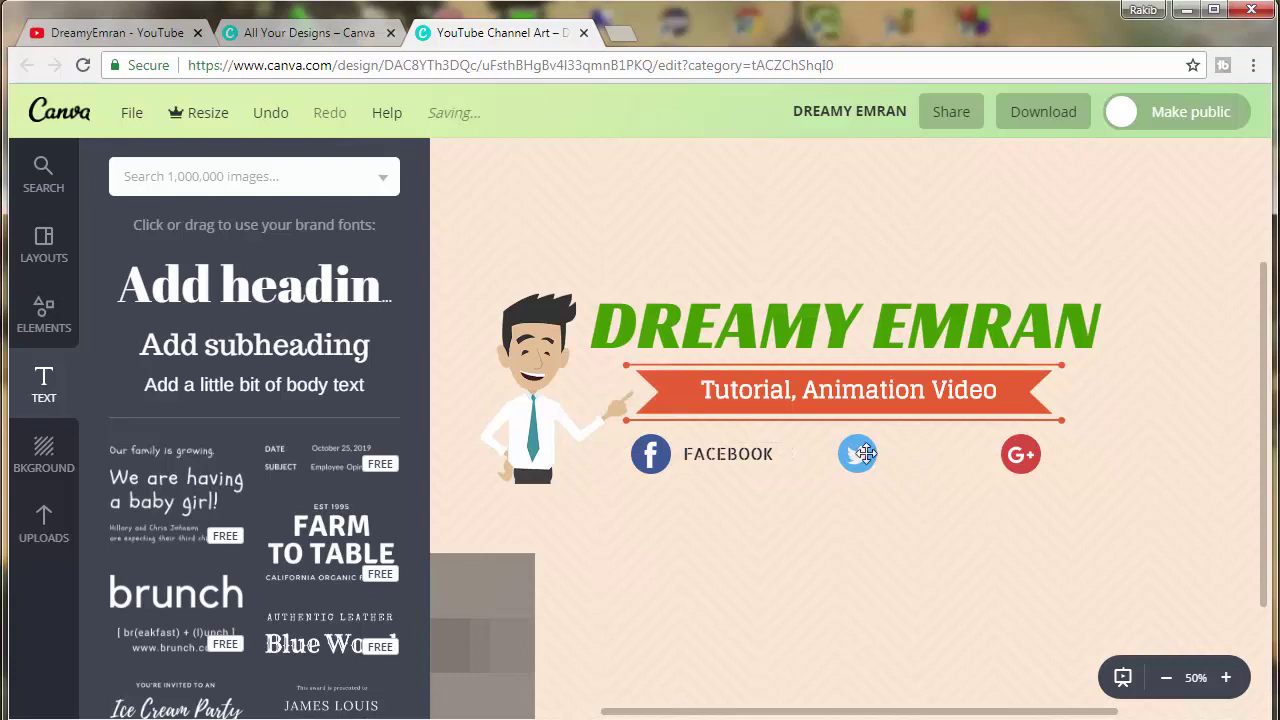
{"action": "mouse_move", "coordinate": [865, 453]}
{"action": "left_mouse_down"}
{"action": "mouse_move", "coordinate": [822, 455]}
{"action": "mouse_move", "coordinate": [839, 455]}
{"action": "left_mouse_up"}
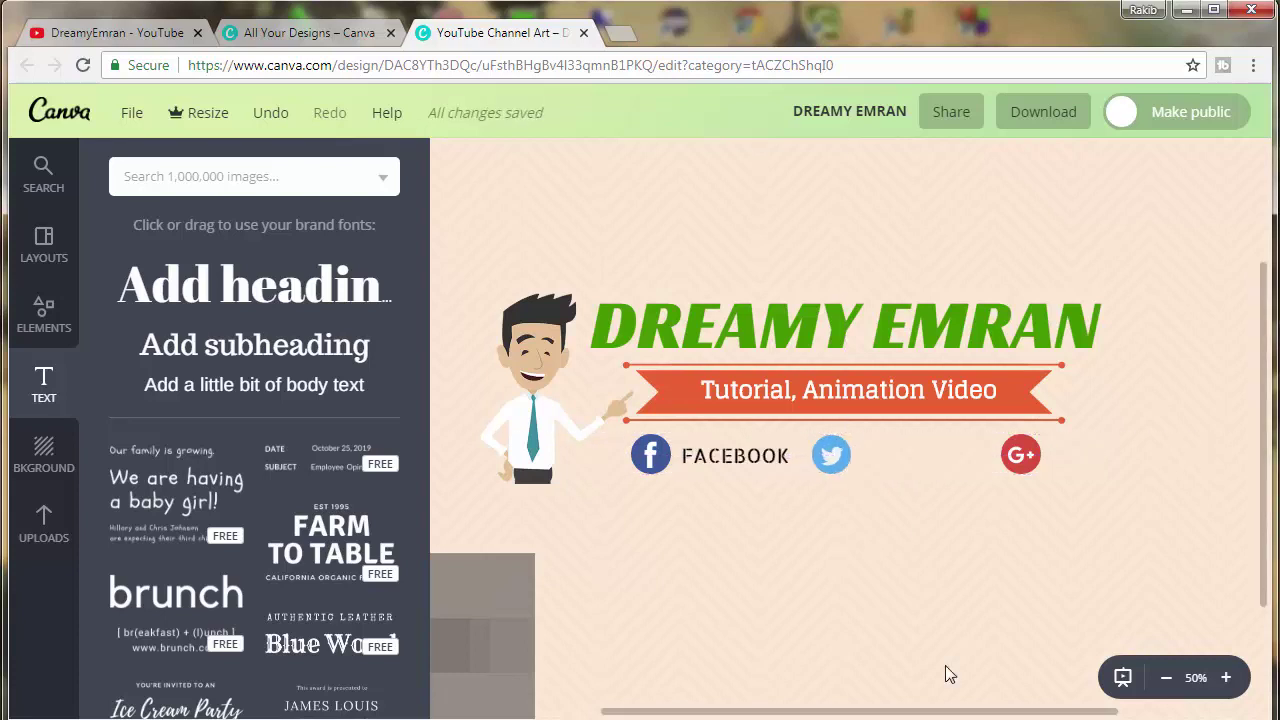
Add a TWITTER subheading in the Allerta Stencil font
{"action": "left_click", "coordinate": [224, 352]}
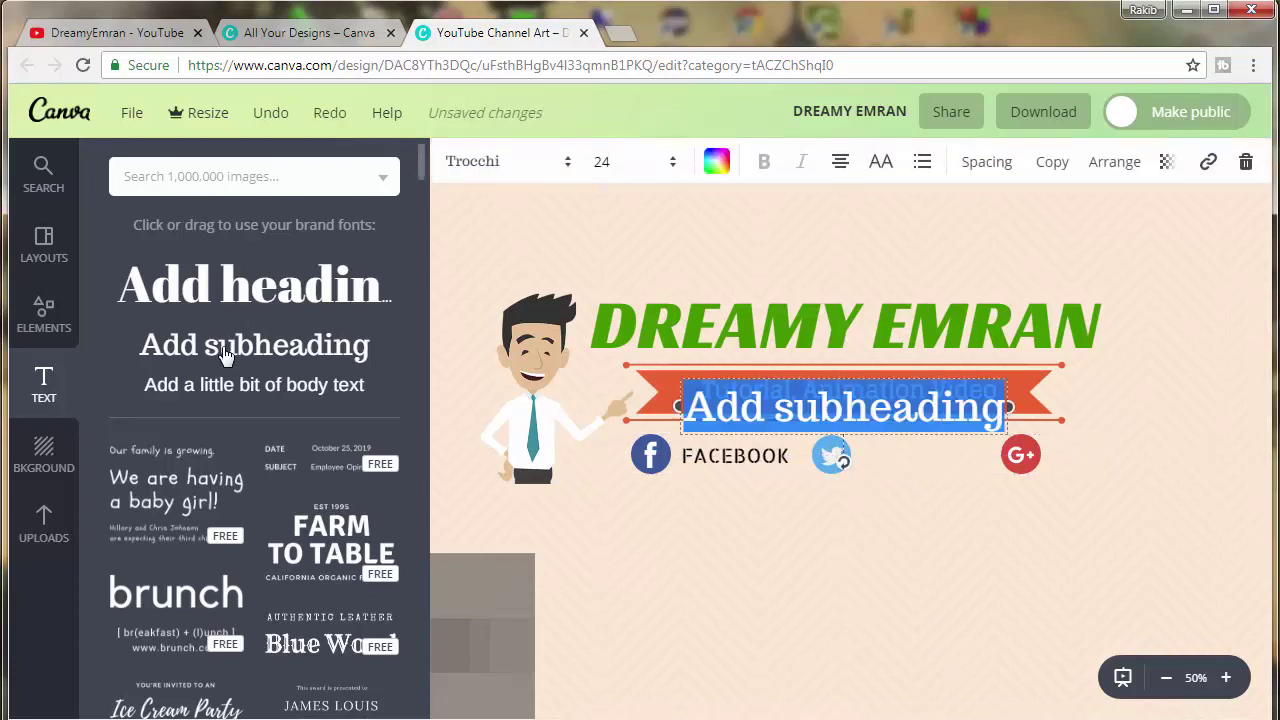
{"action": "type", "text": "TWI"}
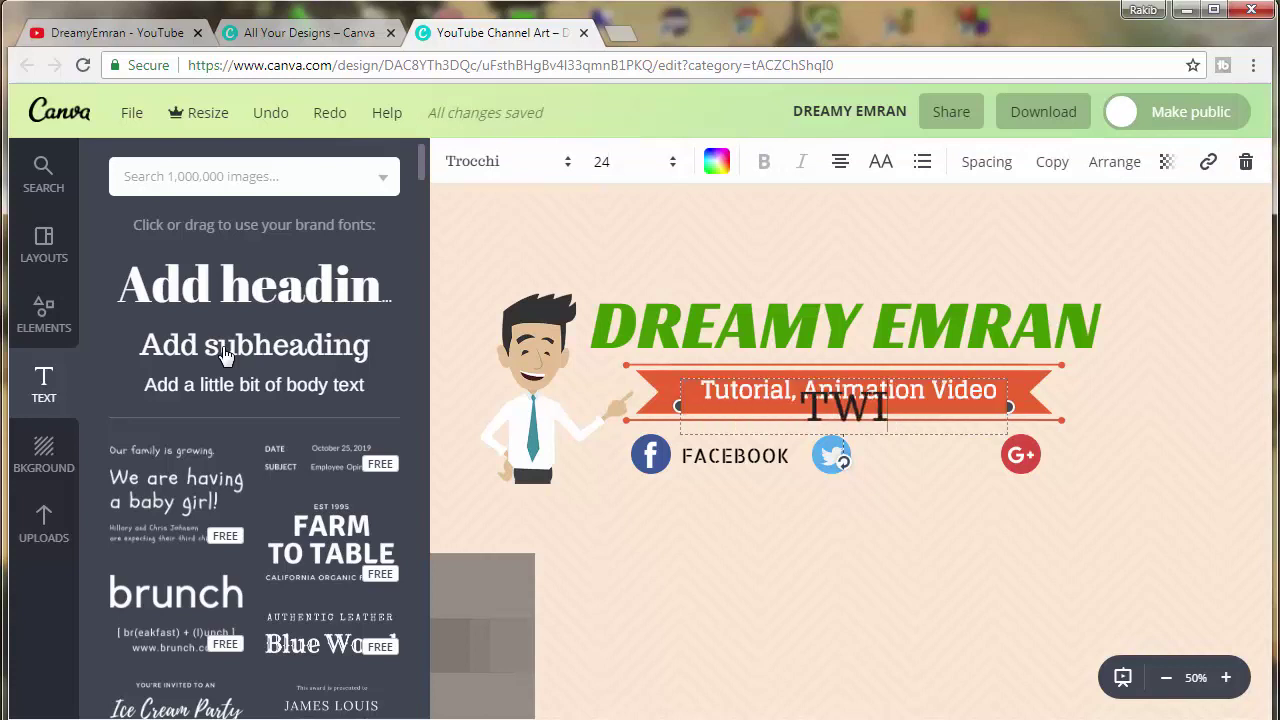
{"action": "type", "text": "TTER"}
{"action": "left_click", "coordinate": [548, 166]}
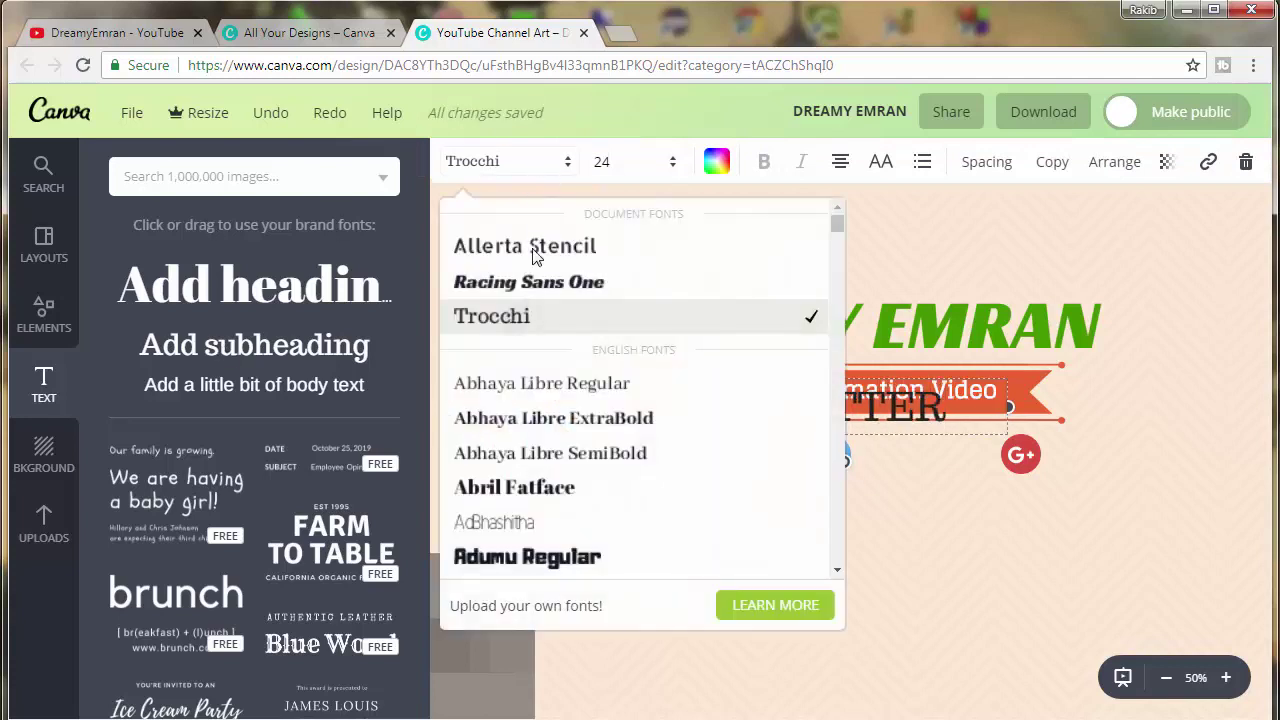
{"action": "left_click", "coordinate": [538, 258]}
{"action": "left_click_drag", "start_coordinate": [822, 410], "coordinate": [907, 437]}
{"action": "left_click", "coordinate": [918, 433]}
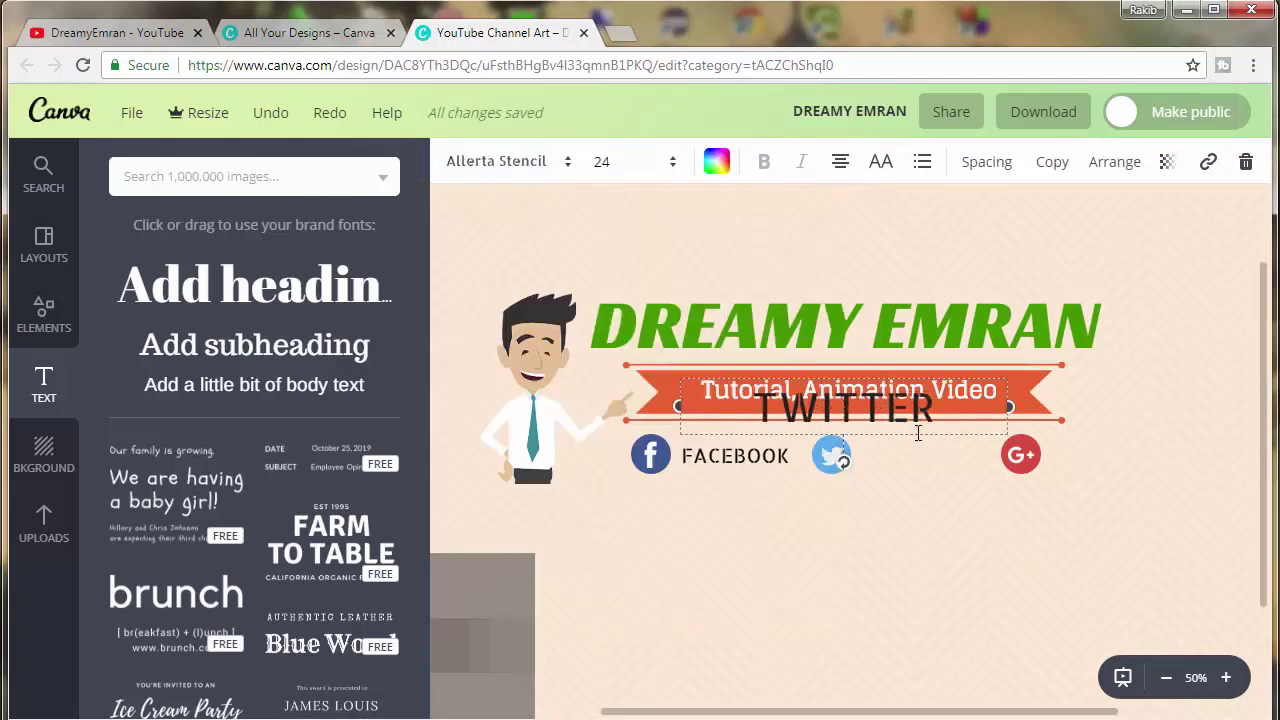
Set TWITTER to size 12 and line it up with FACEBOOK beside the Twitter icon
{"action": "left_click_drag", "start_coordinate": [875, 376], "coordinate": [939, 452]}
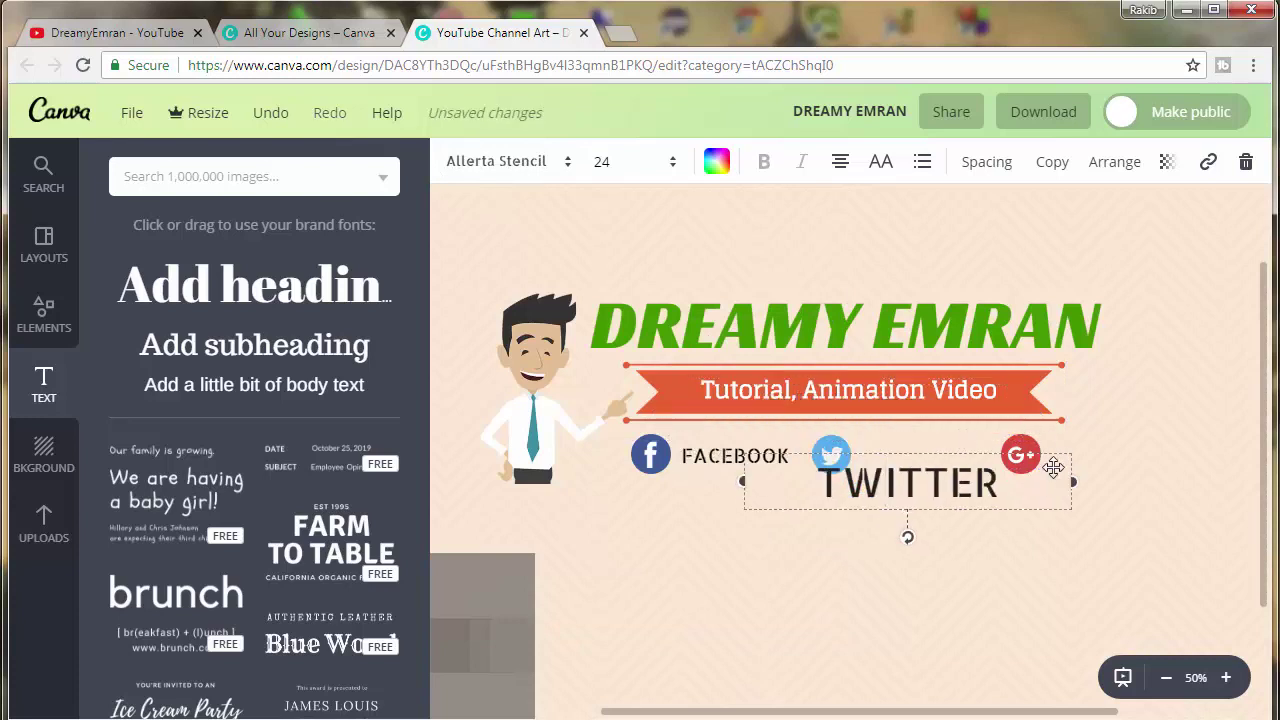
{"action": "double_click", "coordinate": [1000, 488]}
{"action": "left_click", "coordinate": [610, 161]}
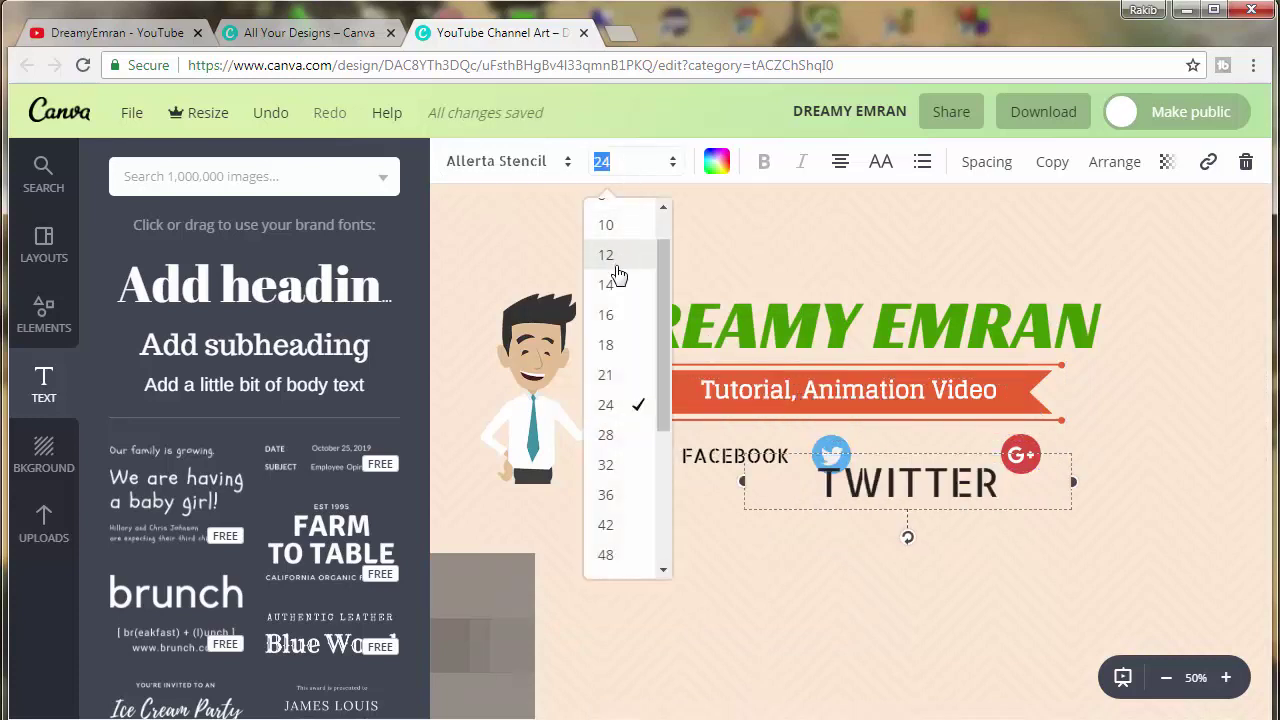
{"action": "left_click", "coordinate": [608, 257]}
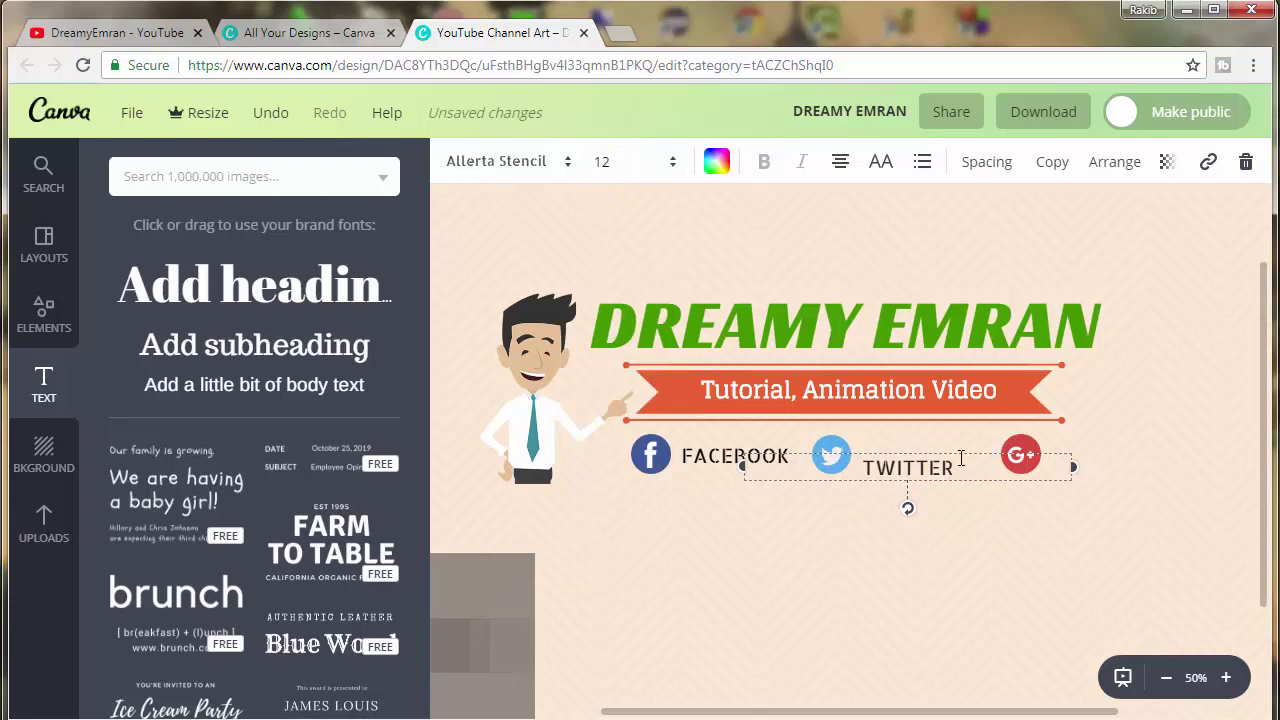
{"action": "left_click_drag", "start_coordinate": [937, 441], "coordinate": [937, 437]}
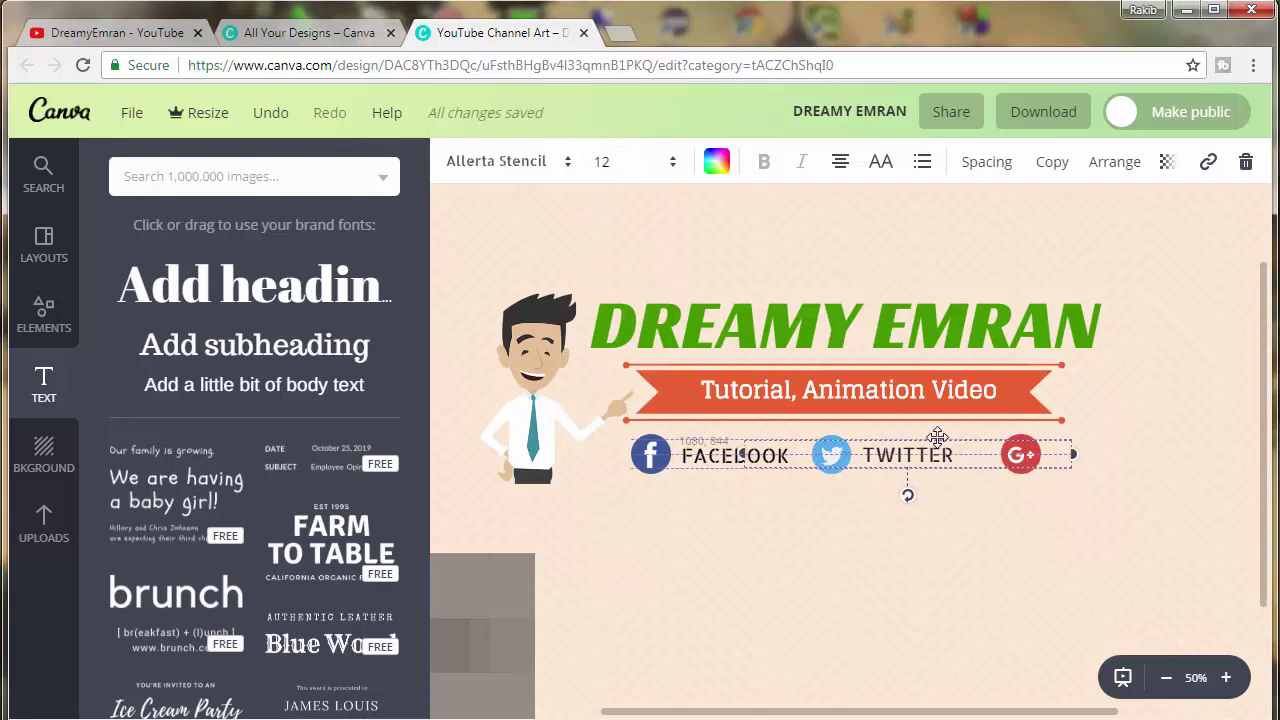
Nudge the G+ icon slightly left in the row, undoing a stray move
{"action": "left_click_drag", "start_coordinate": [1024, 458], "coordinate": [1029, 458]}
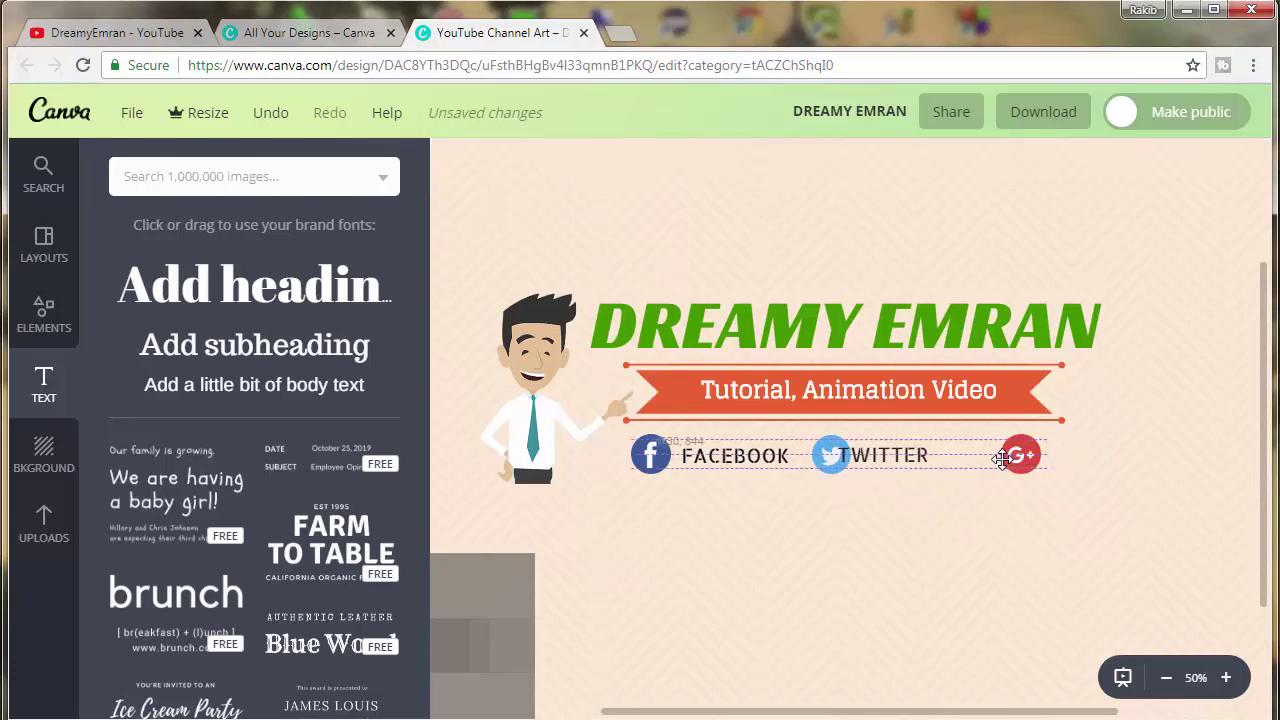
{"action": "left_click", "coordinate": [1029, 457]}
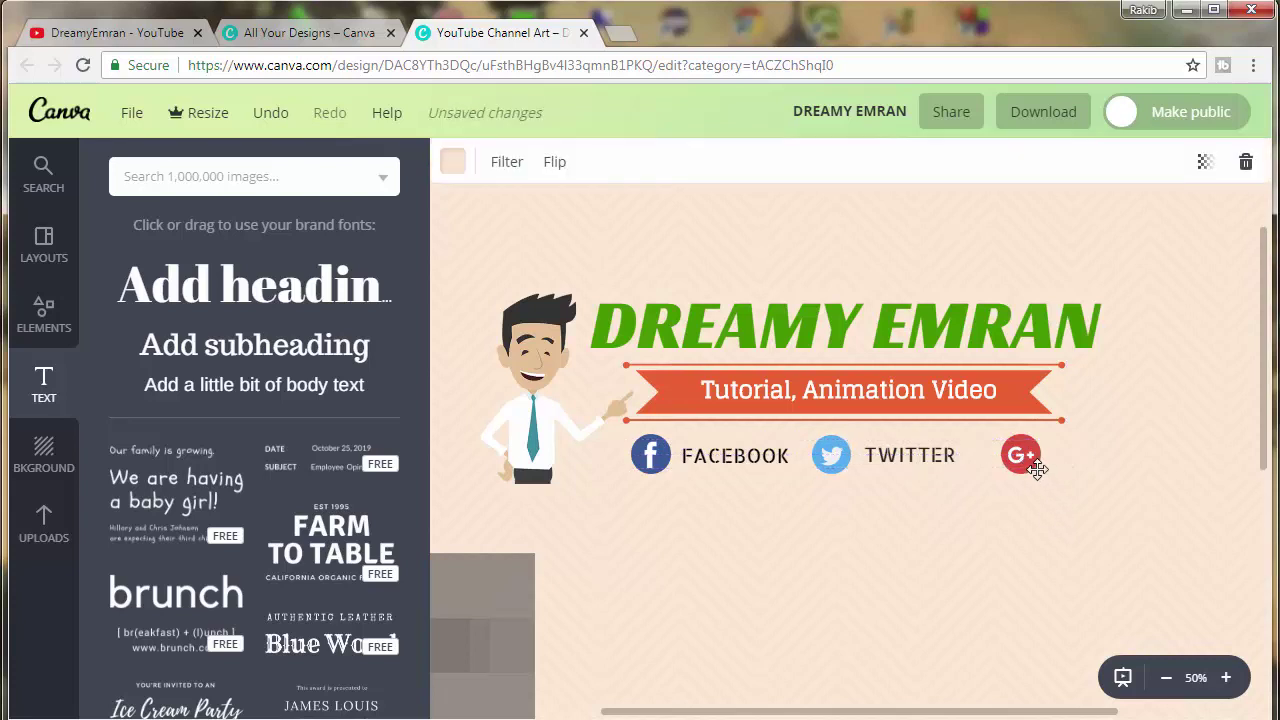
{"action": "left_click_drag", "start_coordinate": [1010, 457], "coordinate": [1036, 468]}
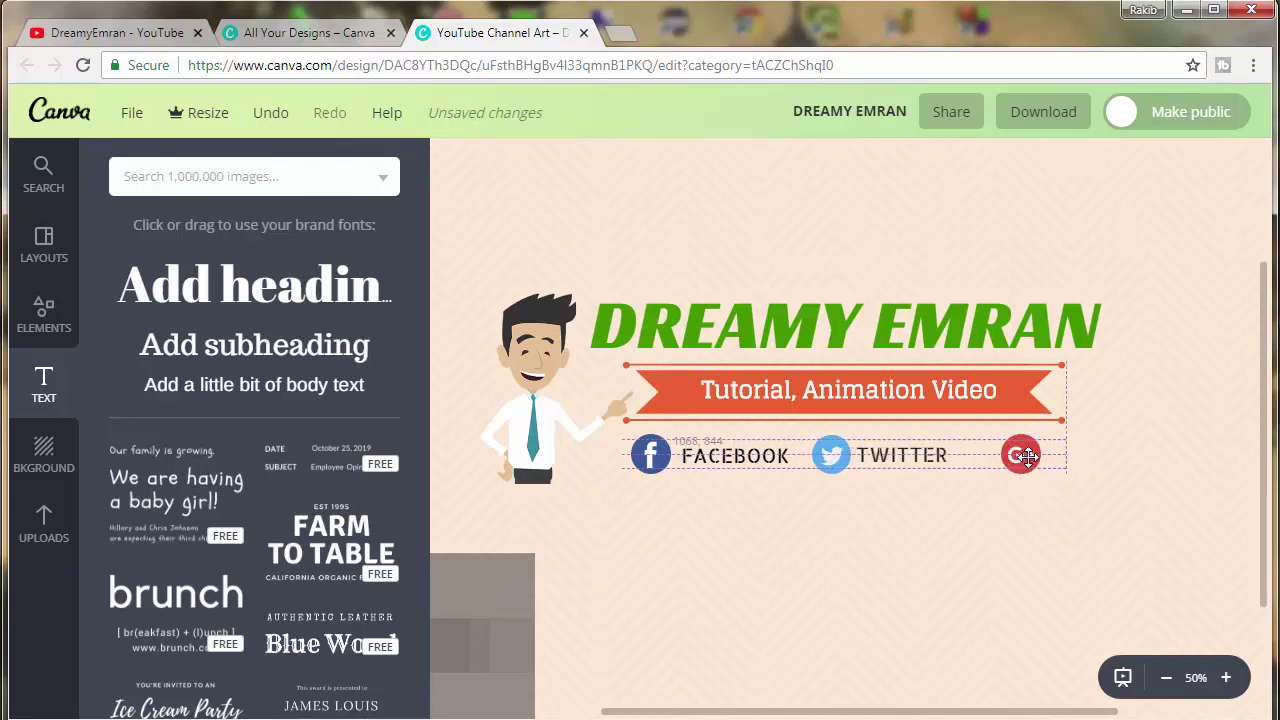
{"action": "key", "text": "ctrl+z"}
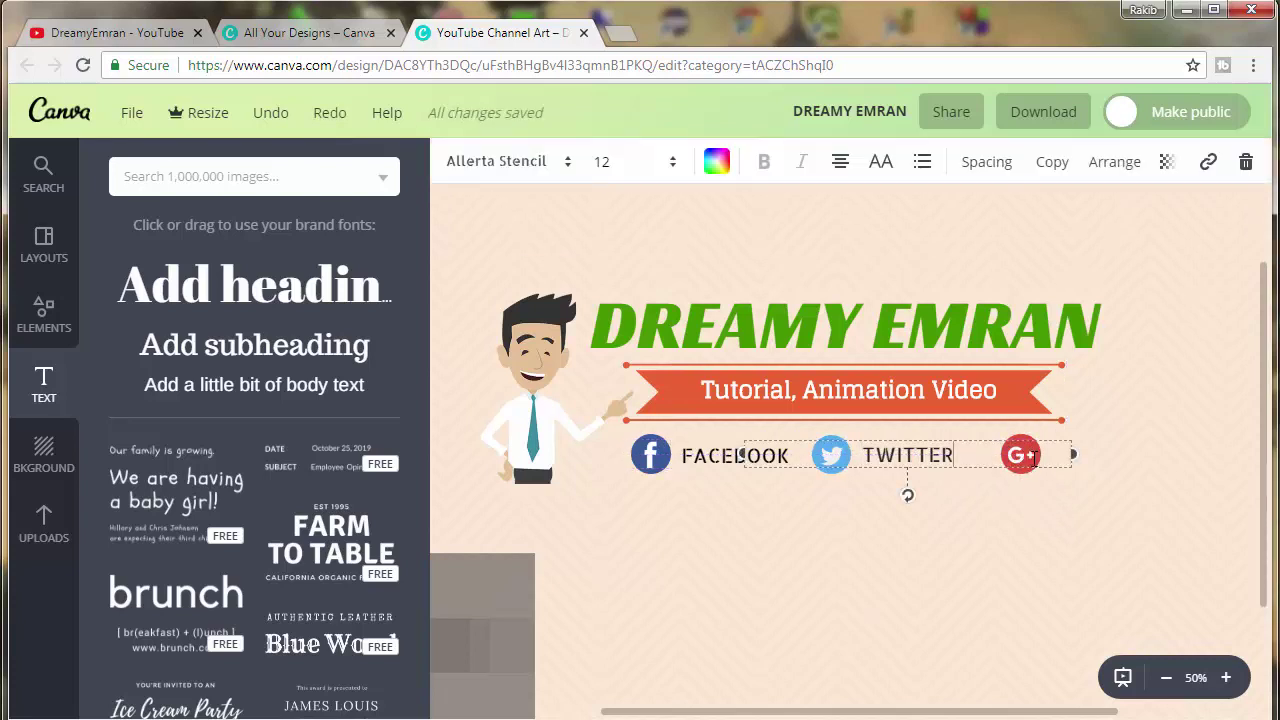
{"action": "key", "text": "Escape"}
{"action": "left_click_drag", "start_coordinate": [1020, 470], "coordinate": [993, 478]}
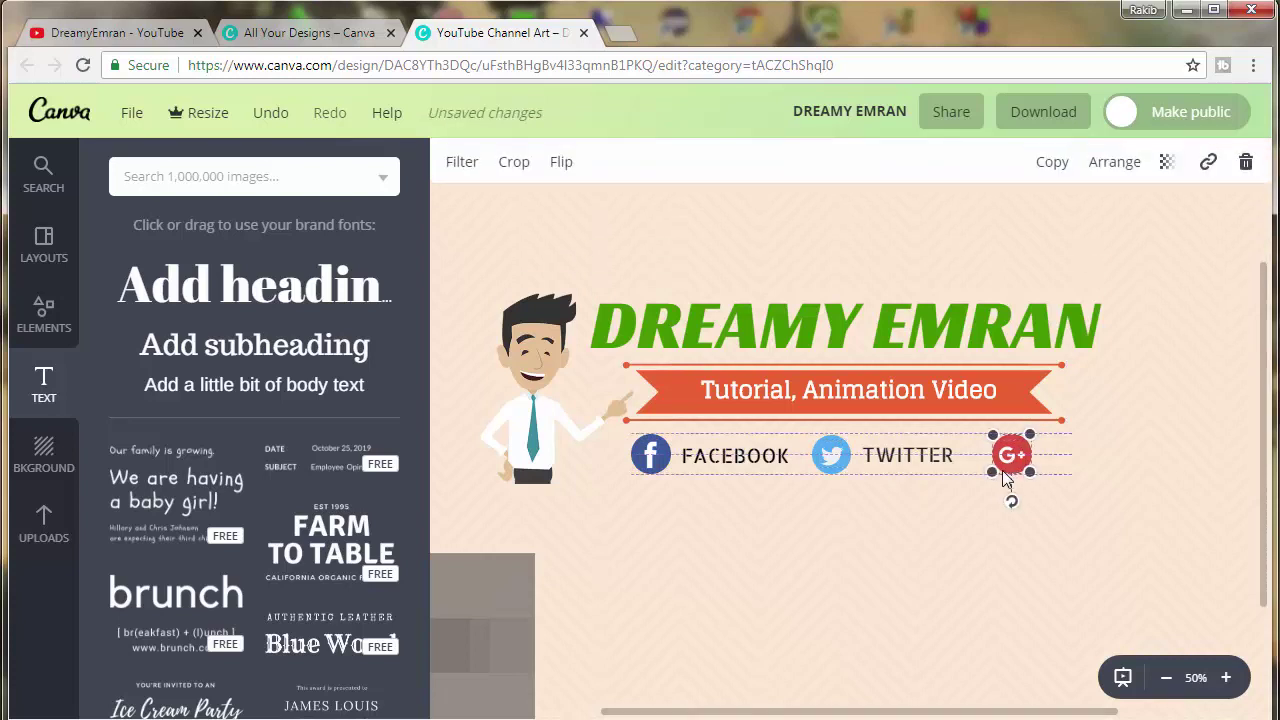
Add a subheading text box reading GOOGLE+
{"action": "left_click", "coordinate": [257, 358]}
{"action": "type", "text": "GO"}
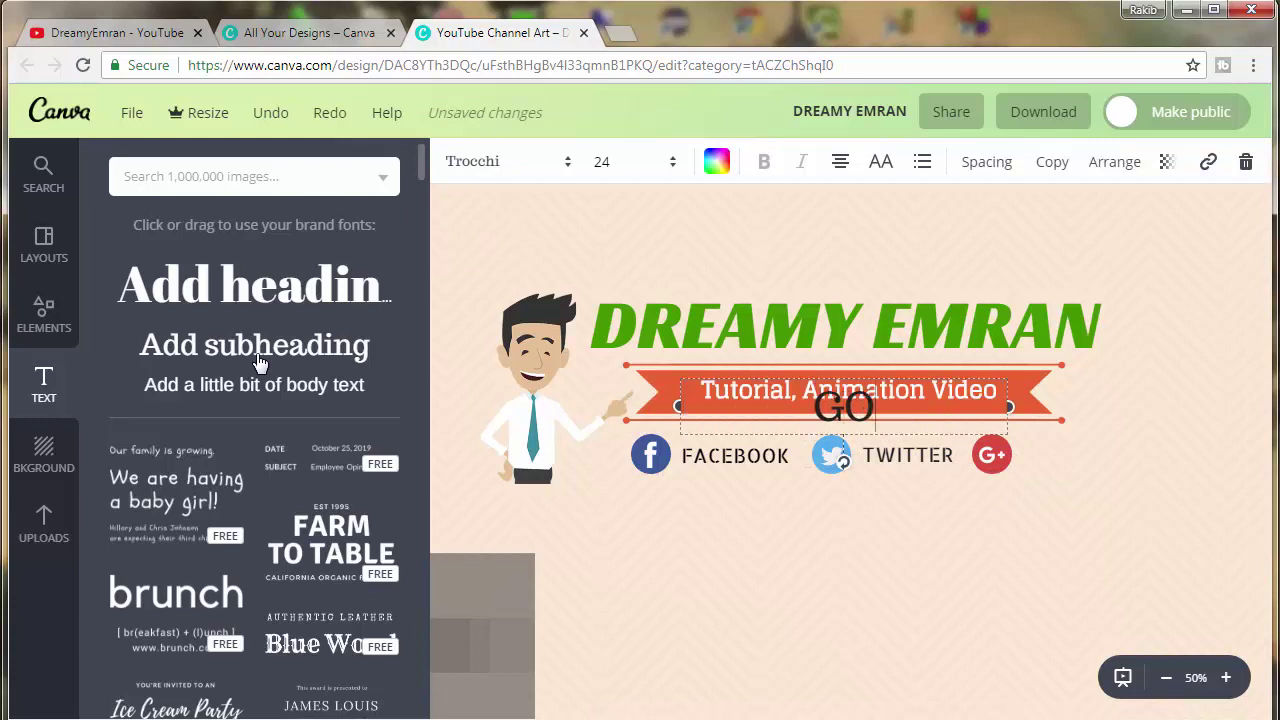
{"action": "type", "text": "G"}
{"action": "key", "text": "BackSpace"}
{"action": "type", "text": "OGLE"}
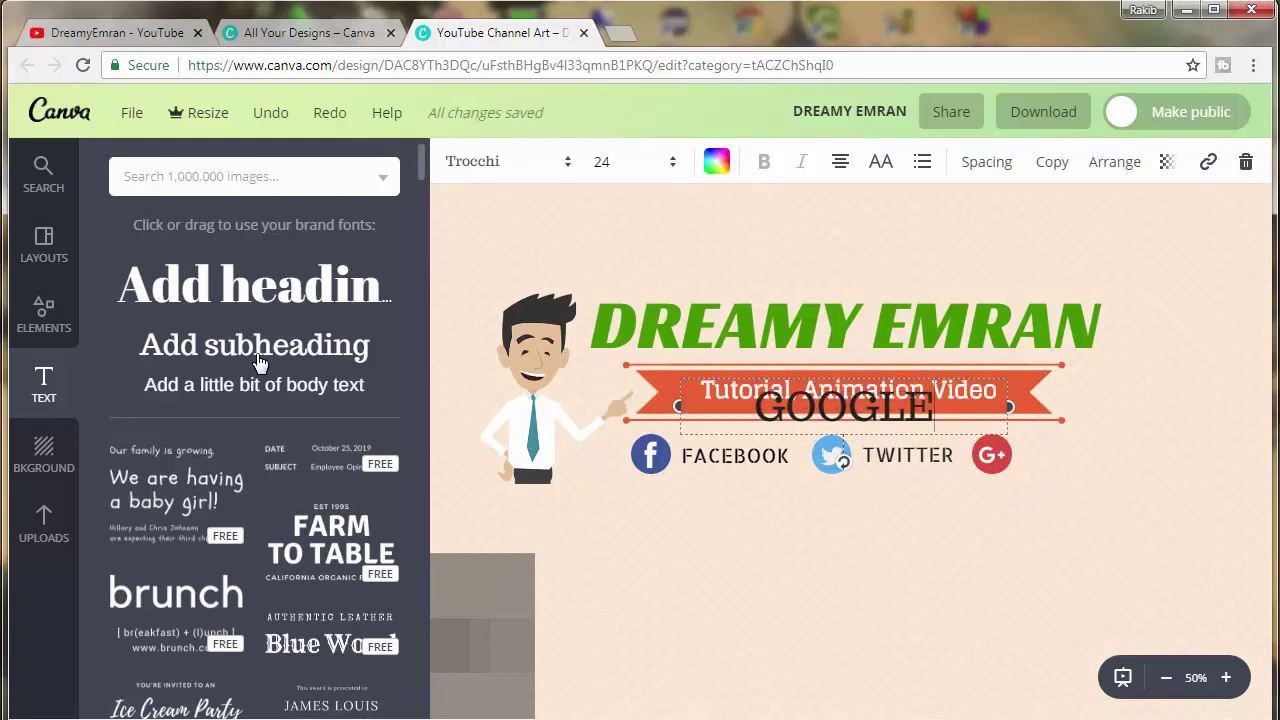
{"action": "type", "text": "+"}
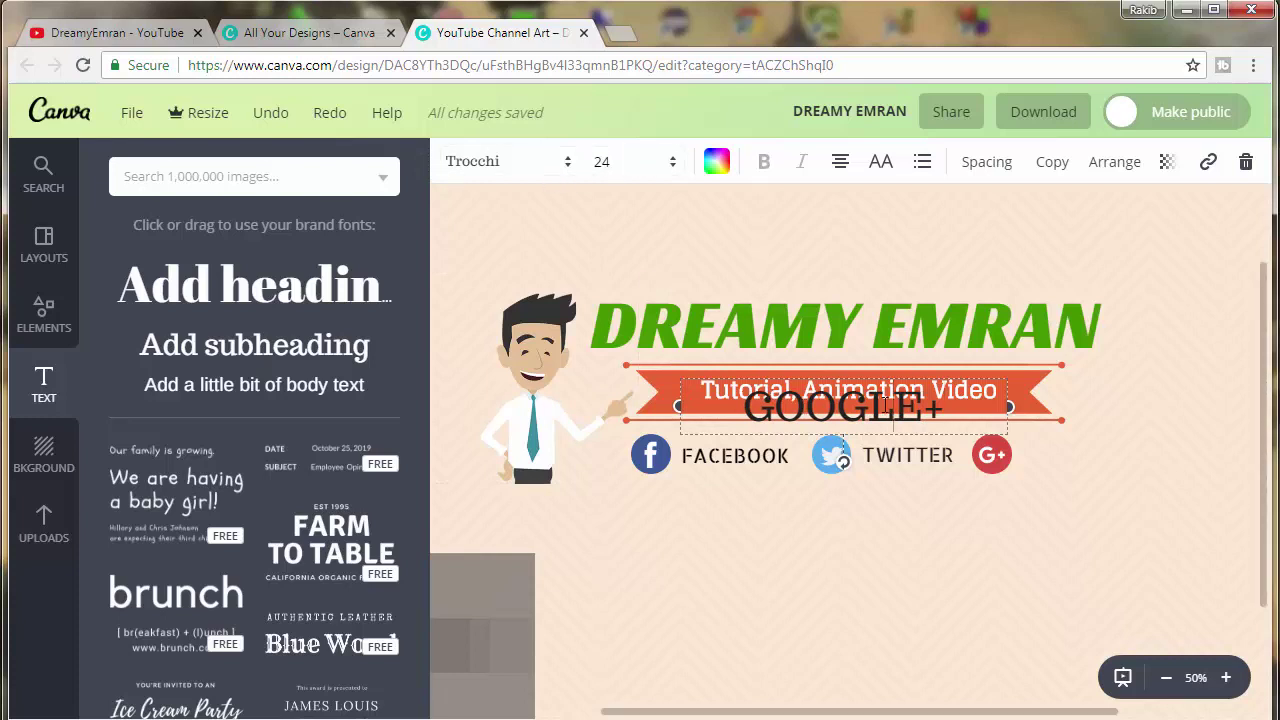
Set GOOGLE+ to Allerta Stencil, size 12, and place it beside the G+ icon
{"action": "double_click", "coordinate": [884, 405]}
{"action": "left_click", "coordinate": [515, 170]}
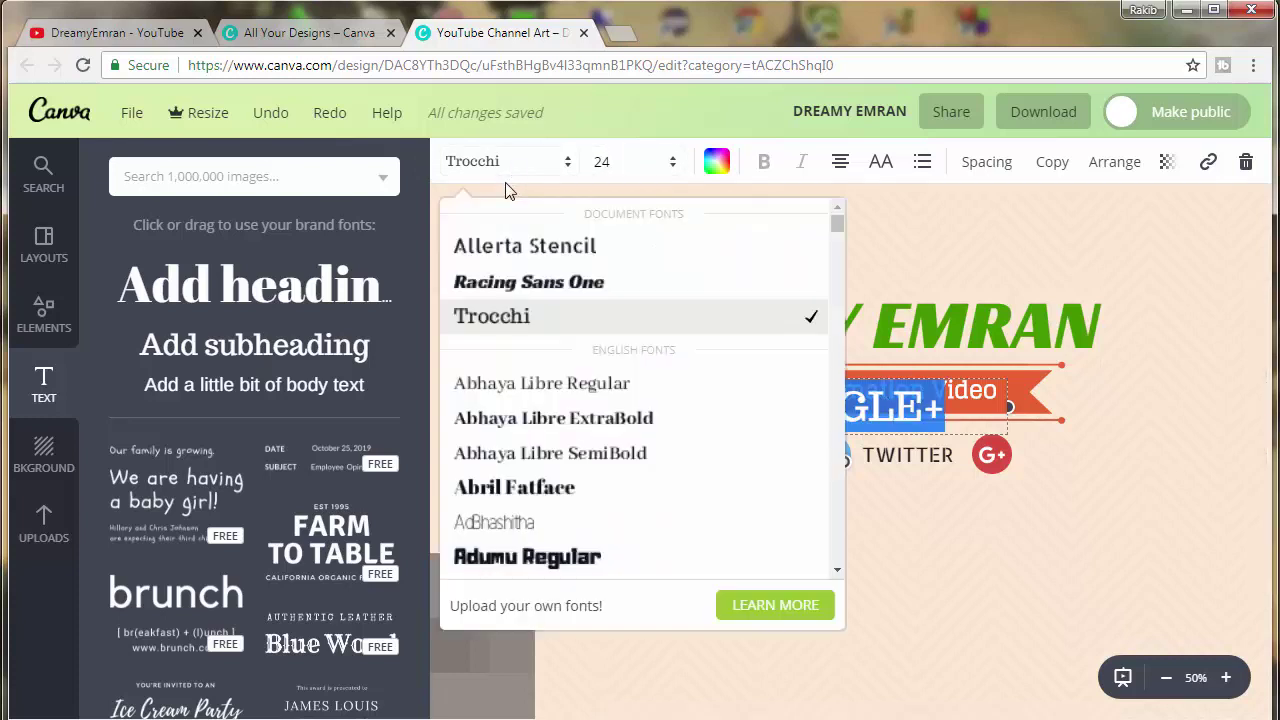
{"action": "left_click", "coordinate": [514, 250]}
{"action": "left_click", "coordinate": [652, 165]}
{"action": "left_click", "coordinate": [625, 255]}
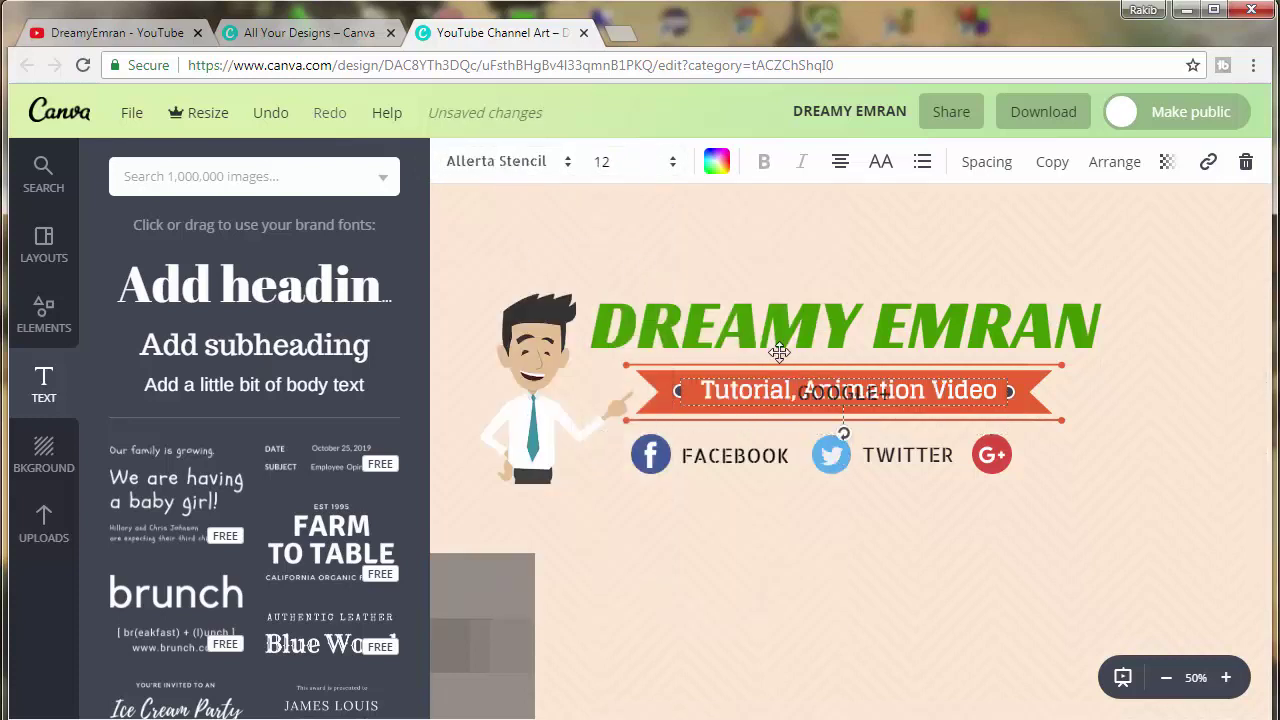
{"action": "mouse_move", "coordinate": [823, 376]}
{"action": "left_mouse_down"}
{"action": "mouse_move", "coordinate": [1051, 438]}
{"action": "mouse_move", "coordinate": [1039, 438]}
{"action": "left_mouse_up"}
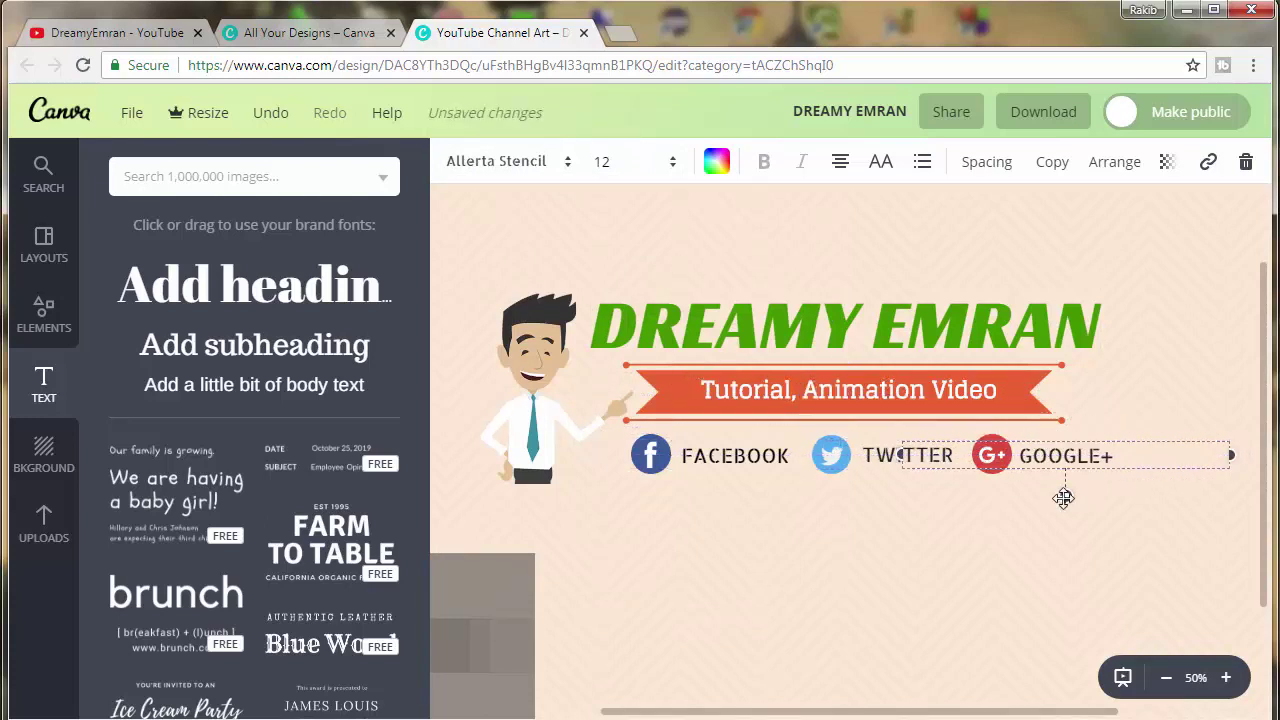
Make both the GOOGLE+ and TWITTER labels black
{"action": "left_click", "coordinate": [716, 161]}
{"action": "left_click", "coordinate": [737, 510]}
{"action": "left_click", "coordinate": [986, 526]}
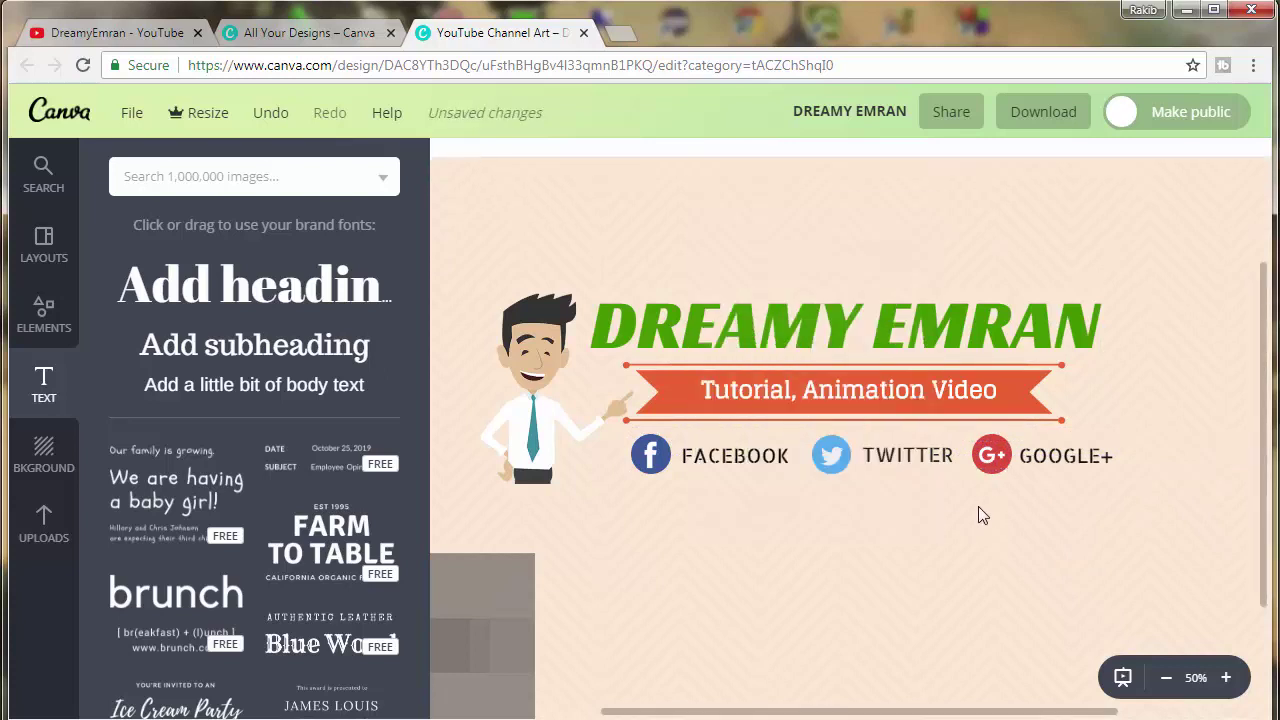
{"action": "left_click", "coordinate": [894, 459]}
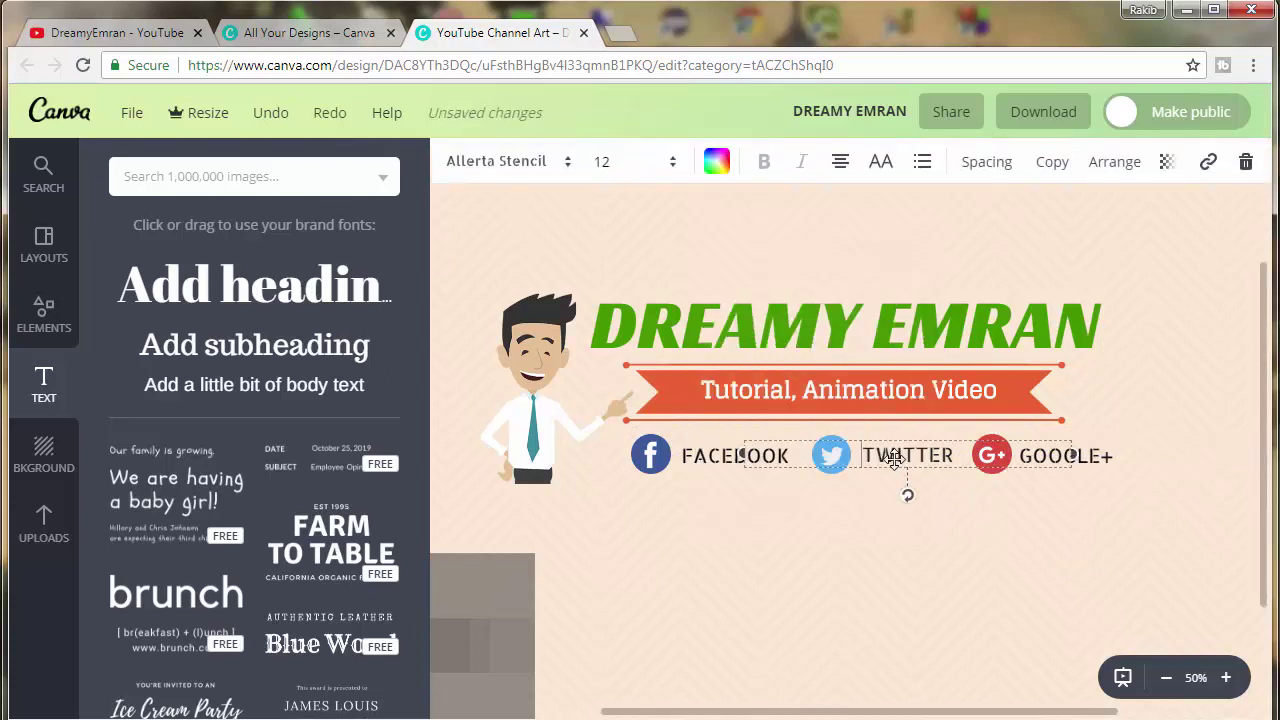
{"action": "double_click", "coordinate": [894, 459]}
{"action": "left_click", "coordinate": [716, 161]}
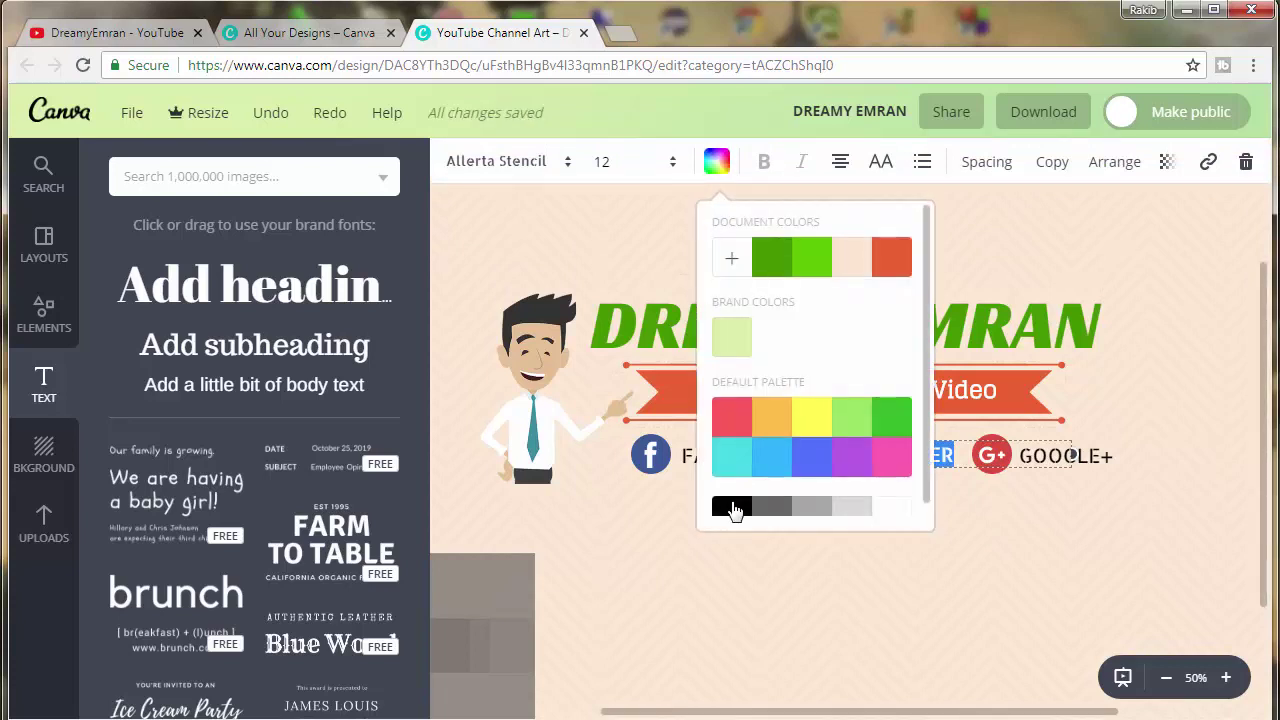
{"action": "left_click", "coordinate": [1022, 590]}
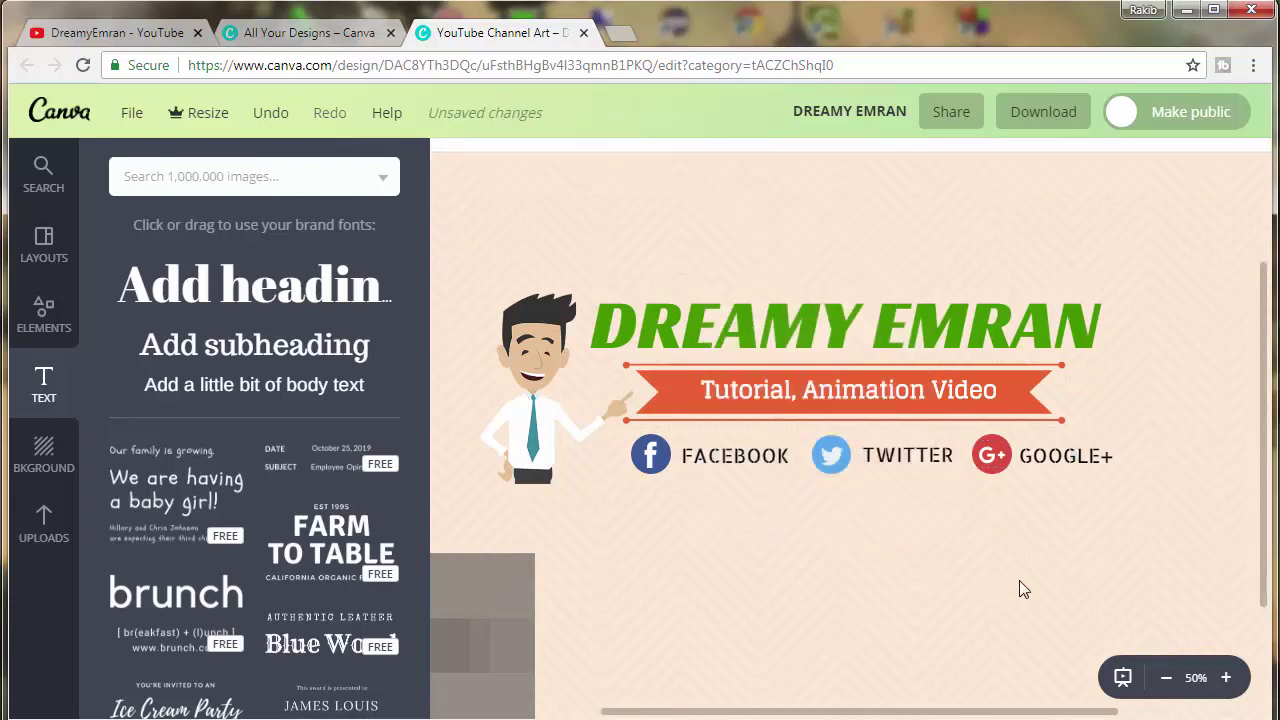
{"action": "left_click", "coordinate": [1166, 678]}
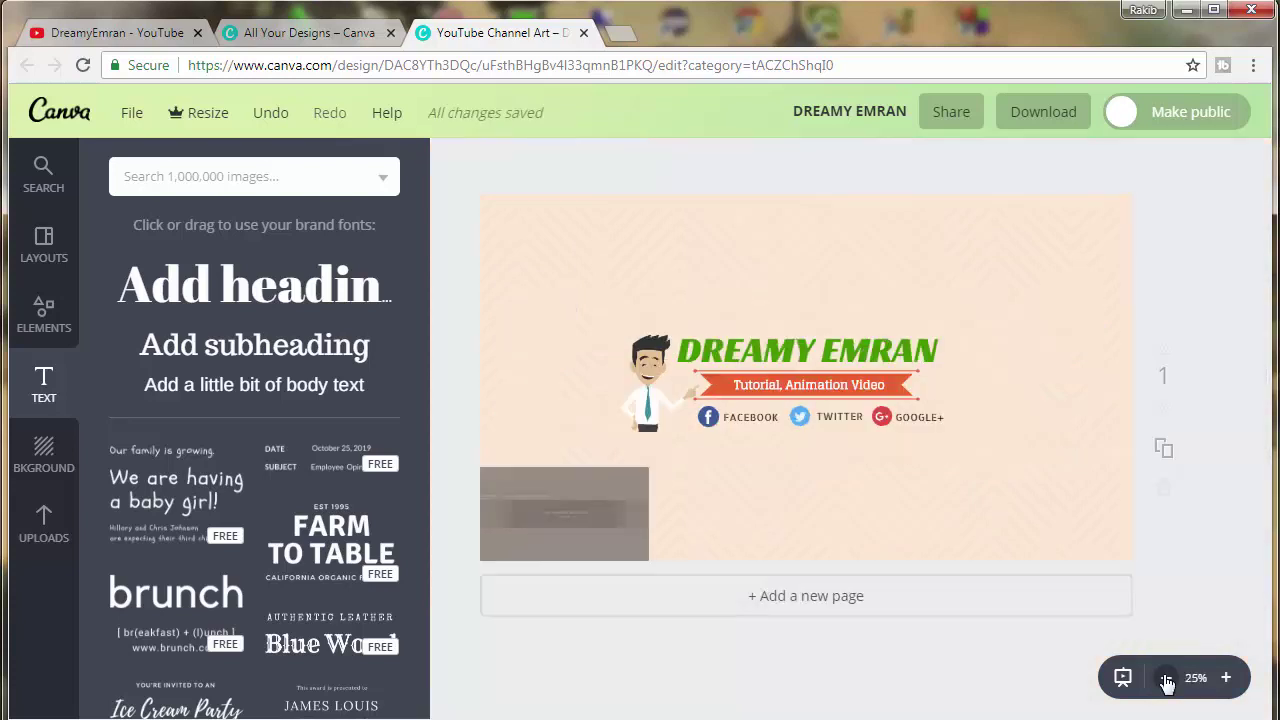
Stretch the grey guide image across the design, then shrink it back to the bottom-left corner
{"action": "left_click", "coordinate": [618, 484]}
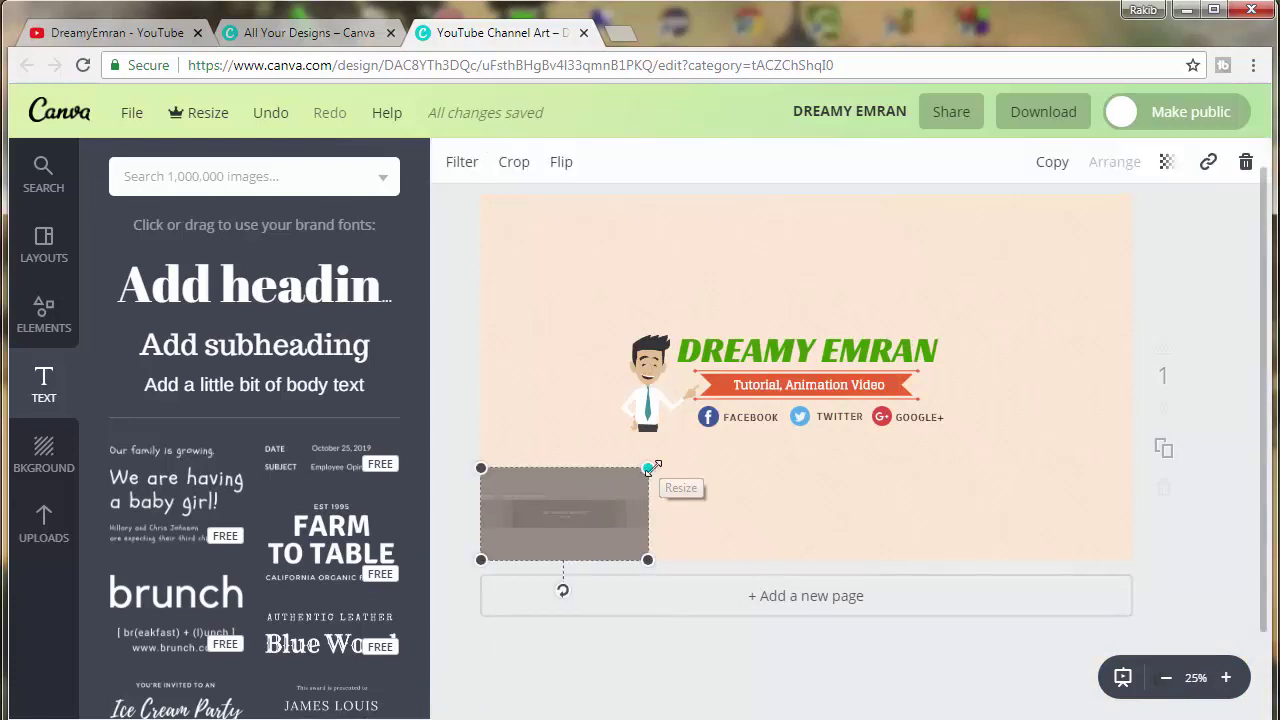
{"action": "left_click_drag", "start_coordinate": [652, 467], "coordinate": [1175, 284]}
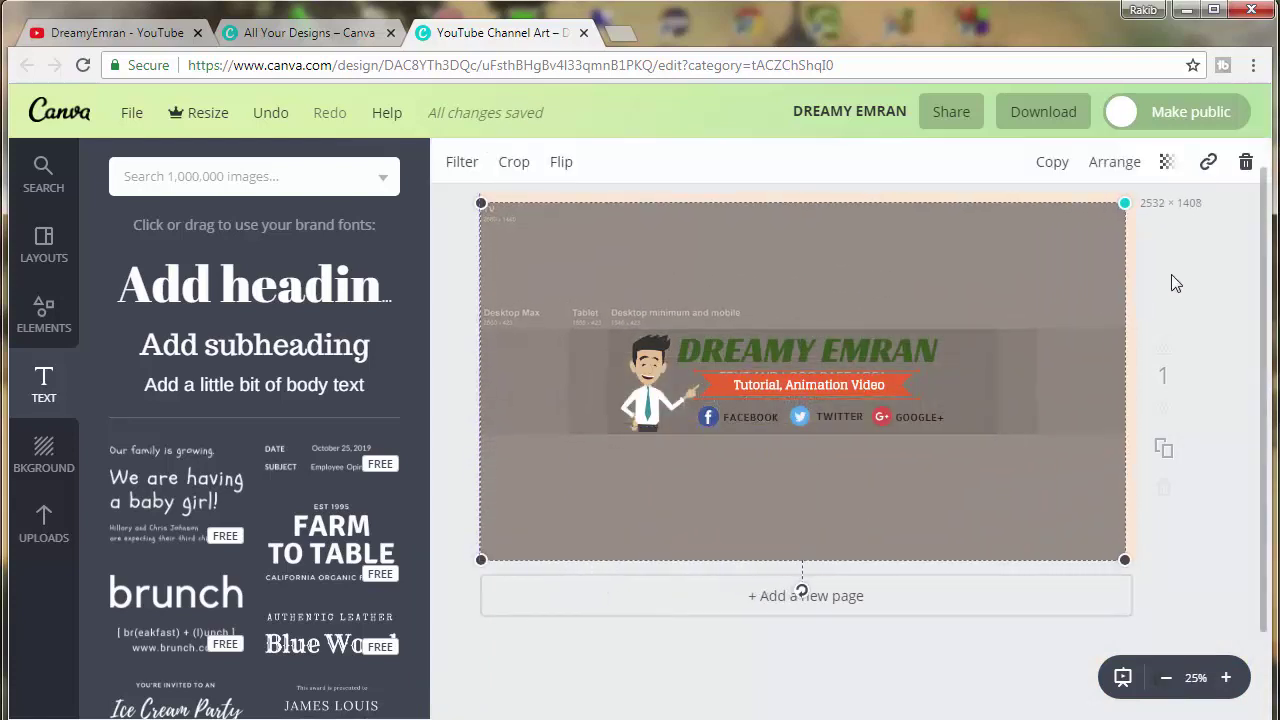
{"action": "left_click_drag", "start_coordinate": [1171, 275], "coordinate": [1167, 262]}
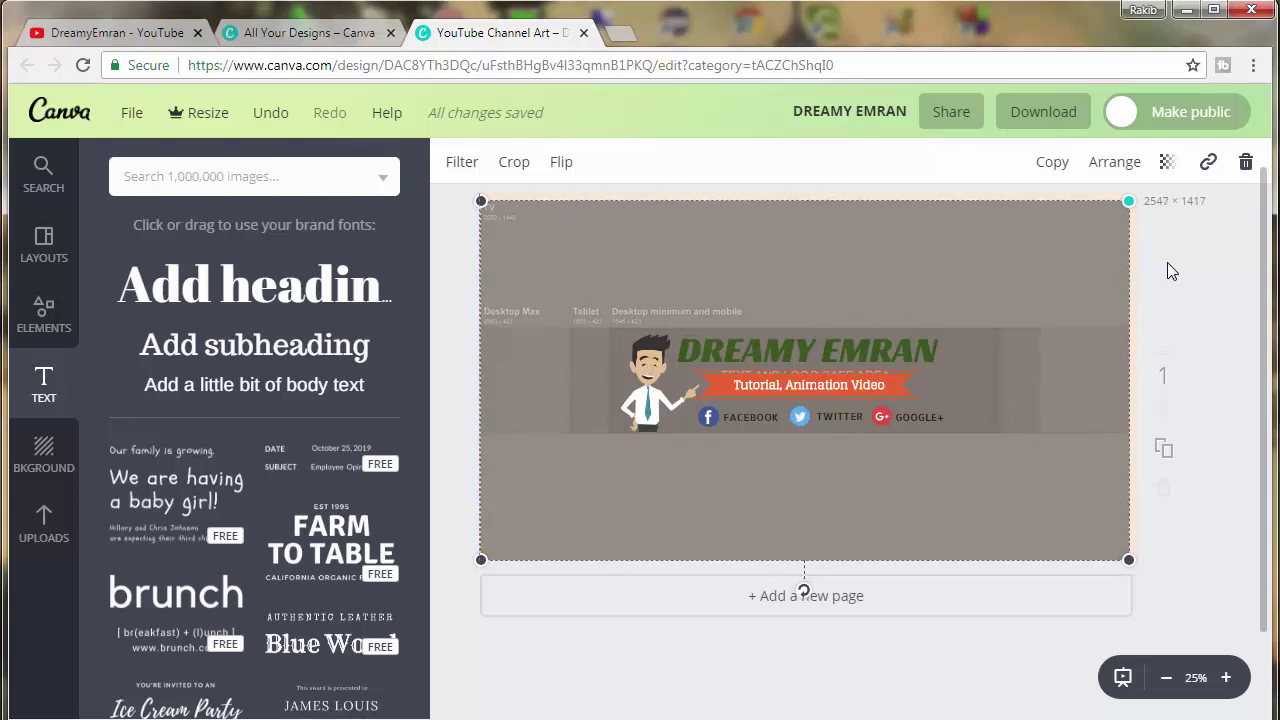
{"action": "left_click_drag", "start_coordinate": [1129, 201], "coordinate": [666, 458]}
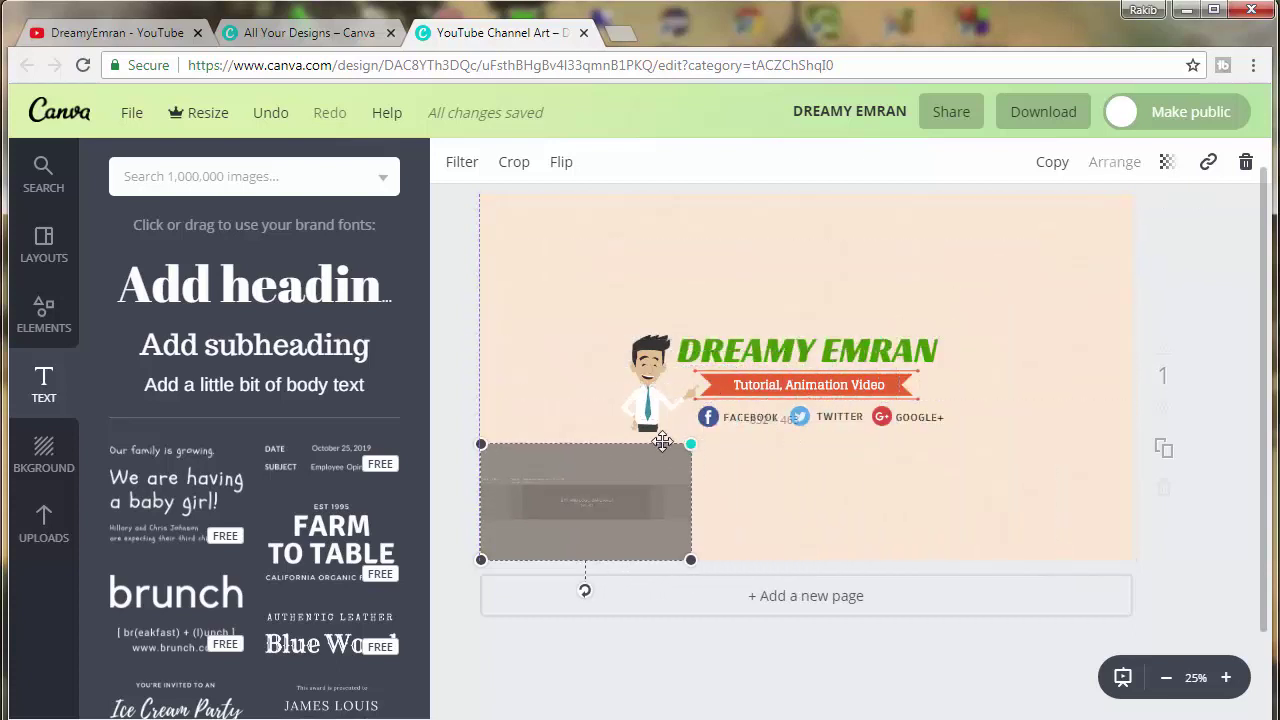
Add a SUBSCRIBE subheading and move it below the social icons
{"action": "left_click", "coordinate": [222, 350]}
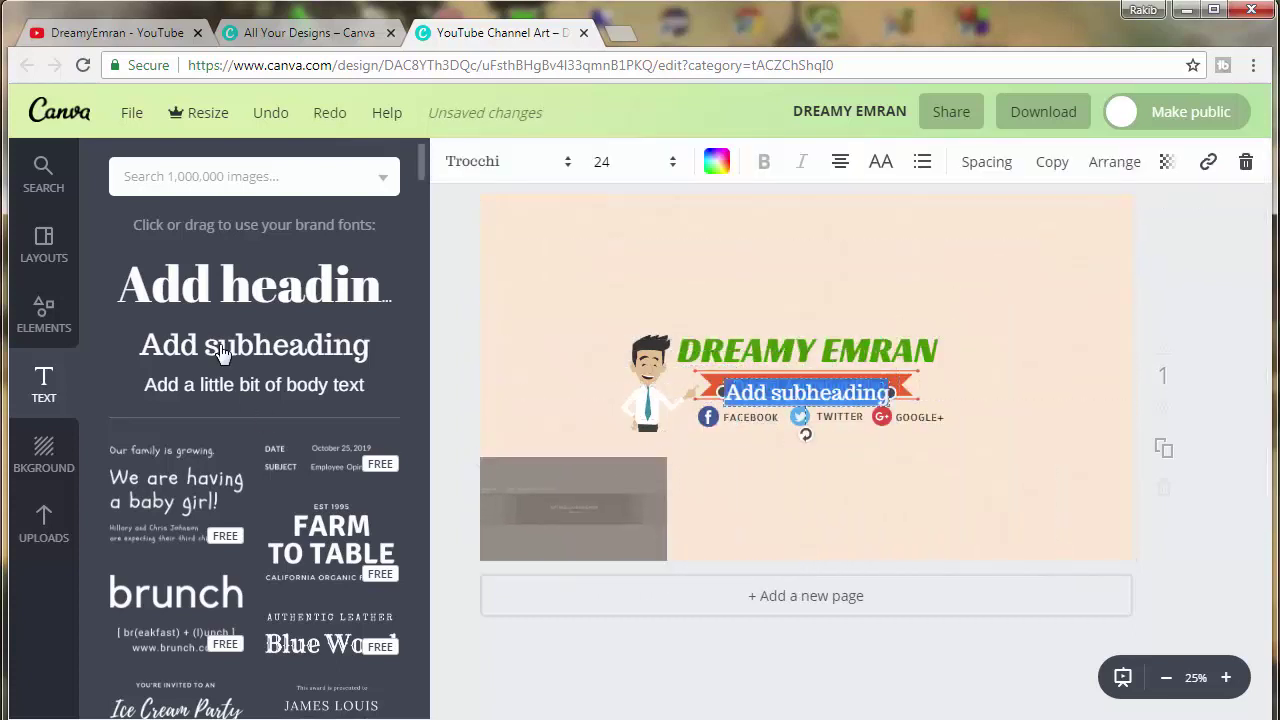
{"action": "type", "text": "su"}
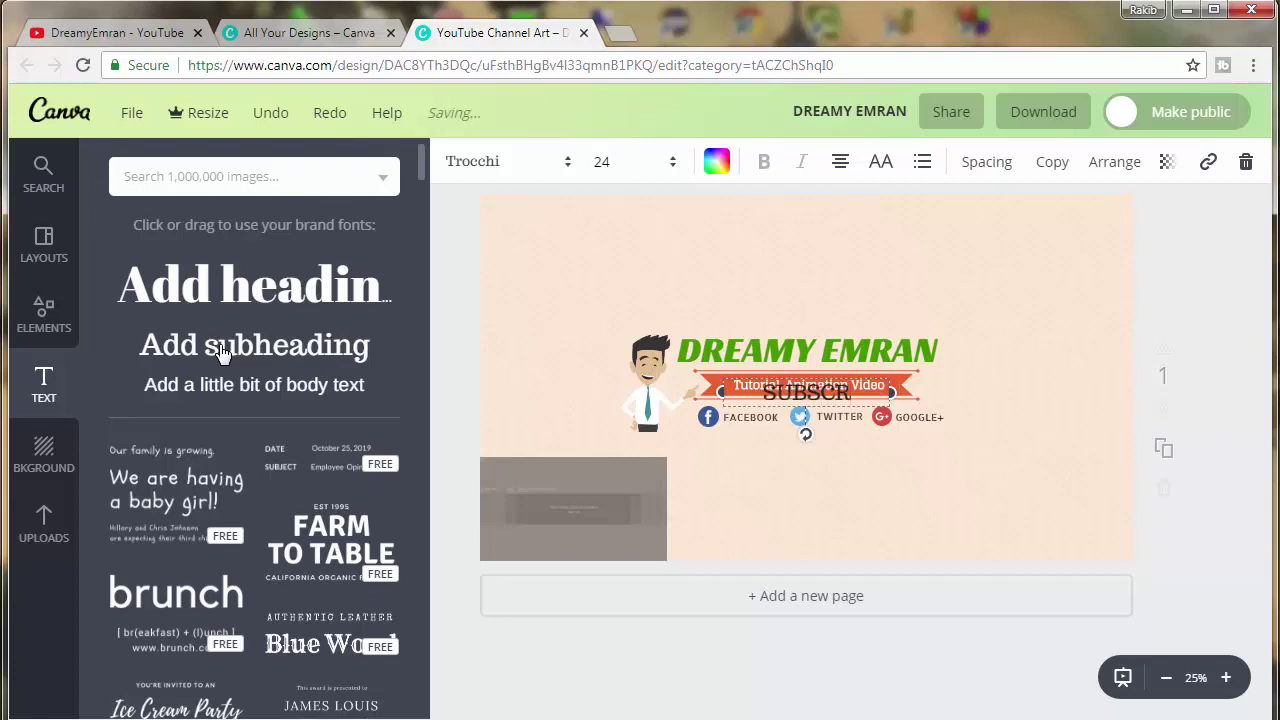
{"action": "type", "text": "IBE"}
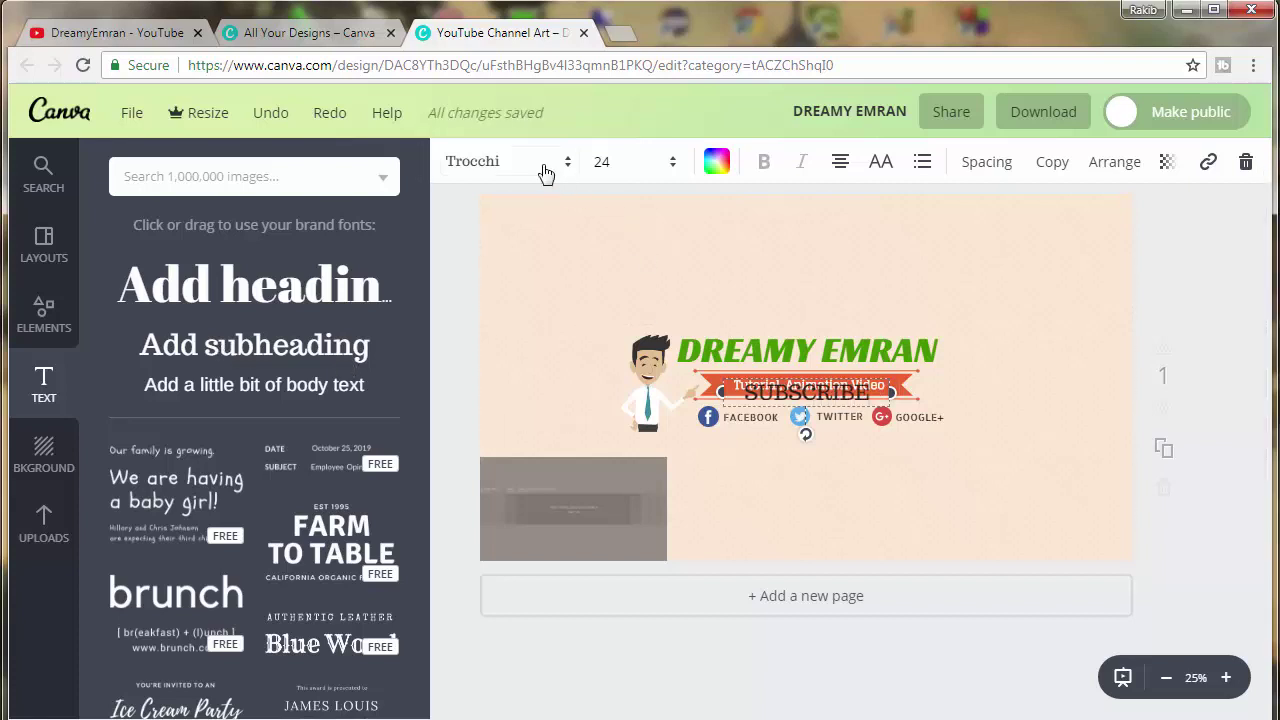
{"action": "left_click", "coordinate": [543, 165]}
{"action": "left_click", "coordinate": [862, 395]}
{"action": "left_click_drag", "start_coordinate": [817, 375], "coordinate": [881, 463]}
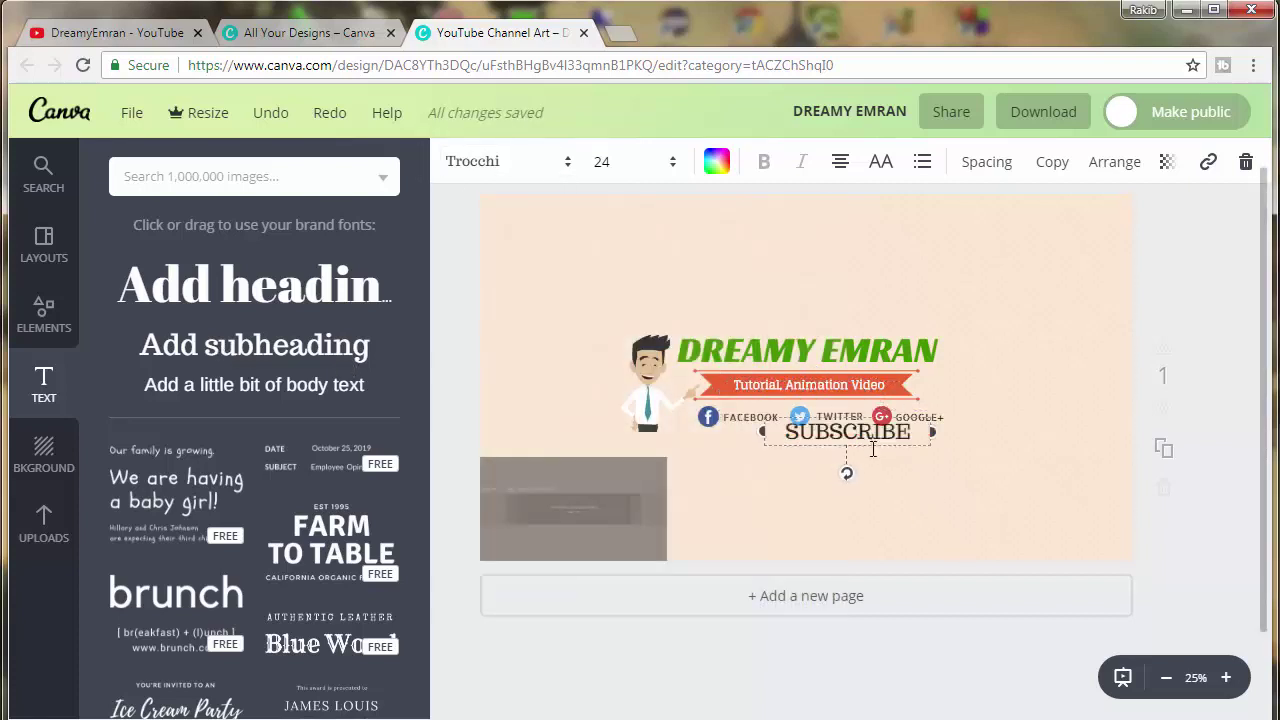
Browse fonts for SUBSCRIBE, undo the change, and tilt the text diagonally
{"action": "double_click", "coordinate": [881, 476]}
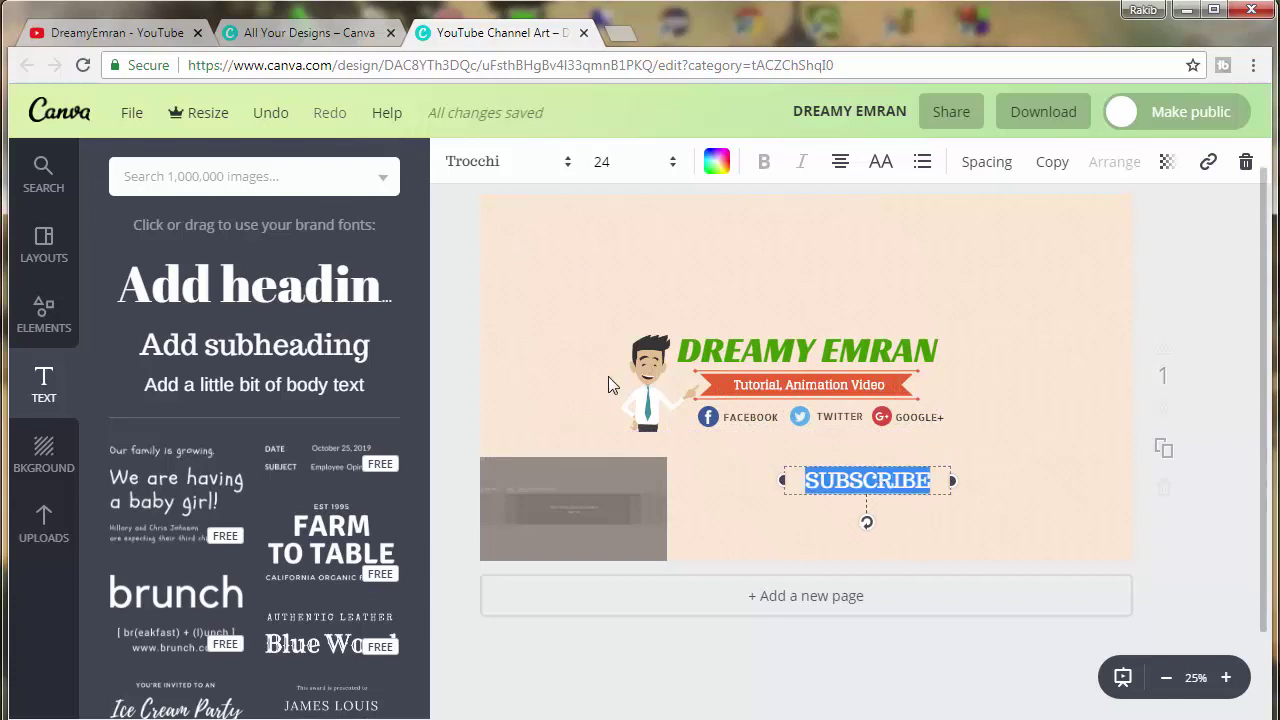
{"action": "left_click", "coordinate": [546, 176]}
{"action": "scroll", "coordinate": [568, 540], "scroll_direction": "down", "scroll_amount": 1}
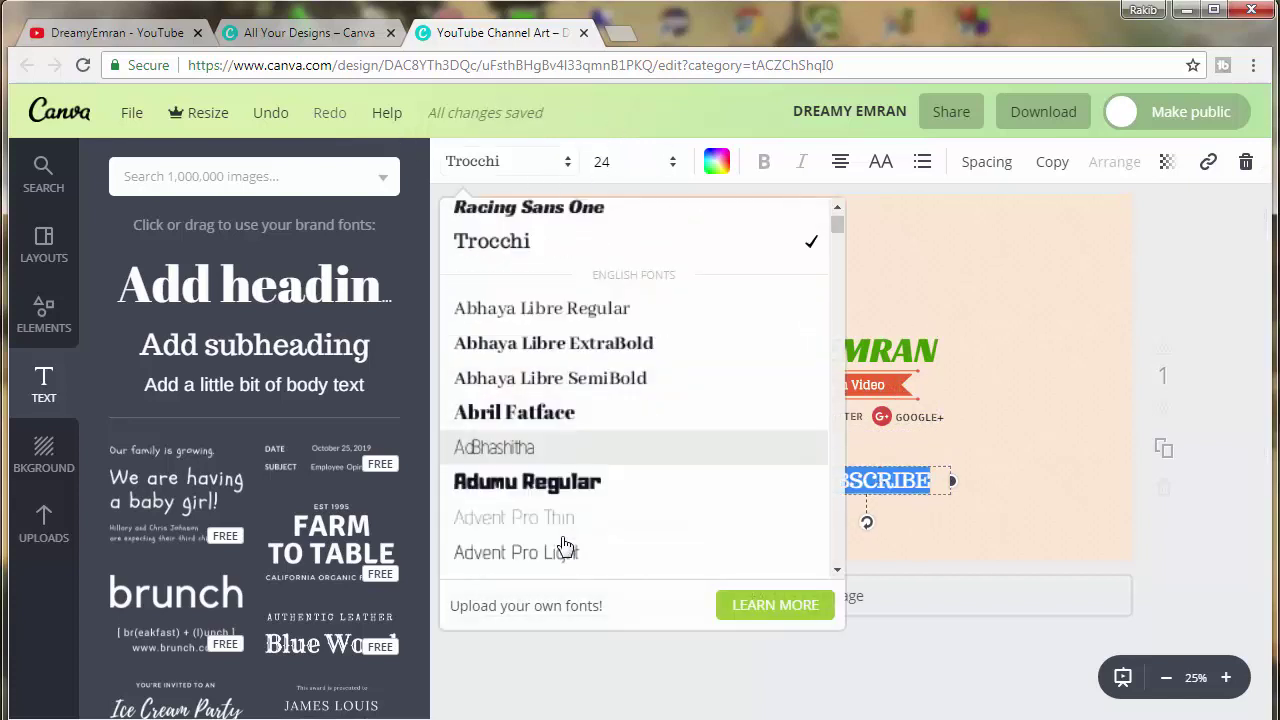
{"action": "scroll", "coordinate": [562, 540], "scroll_direction": "down", "scroll_amount": 3}
{"action": "scroll", "coordinate": [520, 520], "scroll_direction": "down", "scroll_amount": 3}
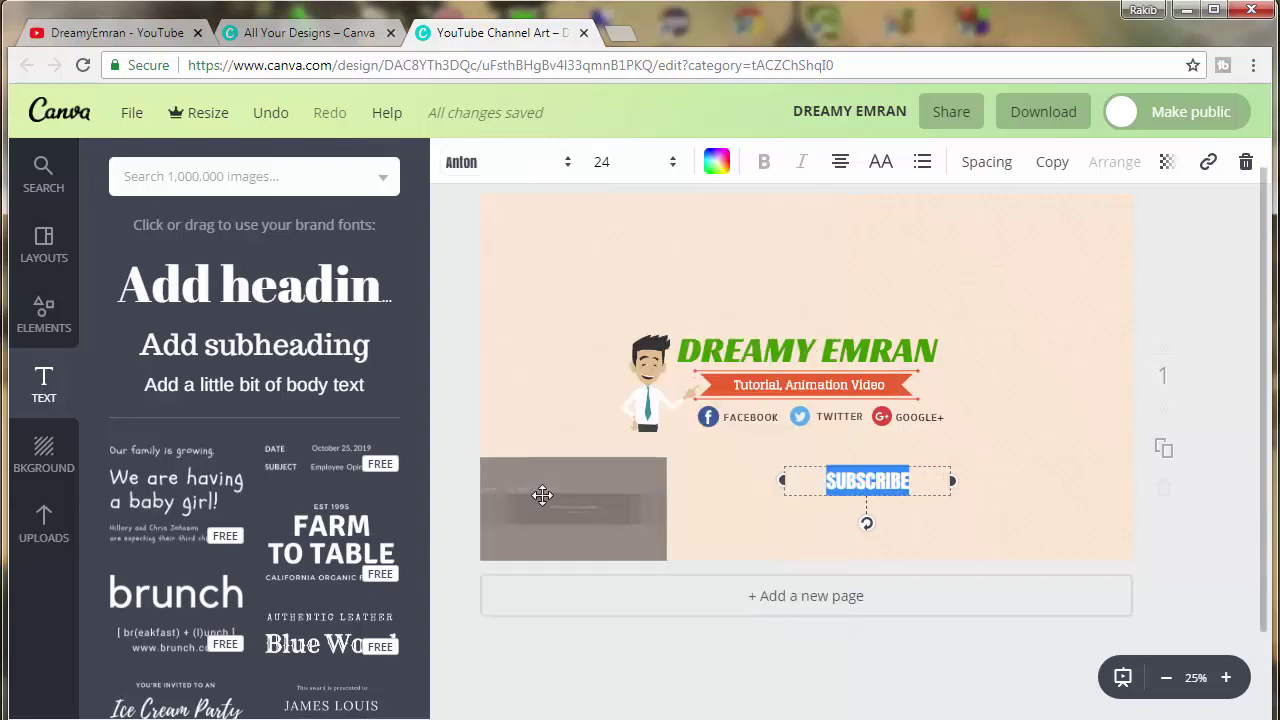
{"action": "left_click", "coordinate": [921, 520]}
{"action": "key", "text": "ctrl+z"}
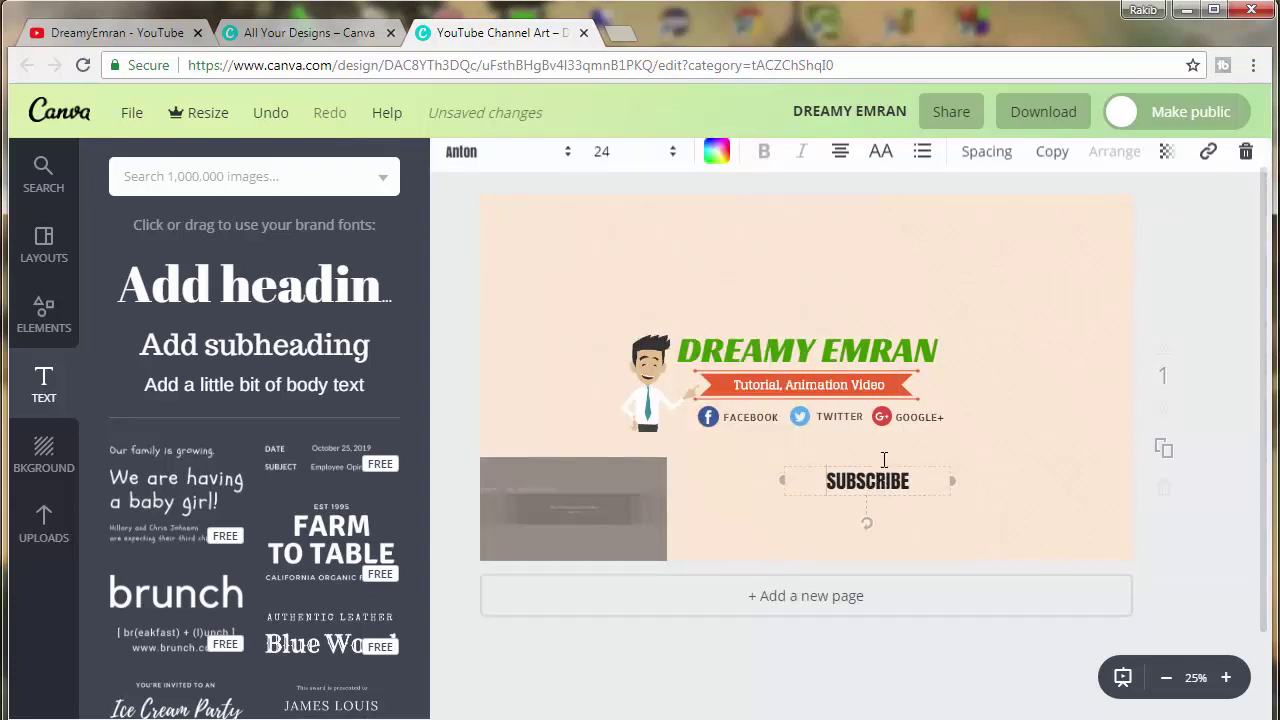
{"action": "mouse_move", "coordinate": [868, 527]}
{"action": "left_mouse_down"}
{"action": "mouse_move", "coordinate": [898, 512]}
{"action": "mouse_move", "coordinate": [999, 363]}
{"action": "left_mouse_up"}
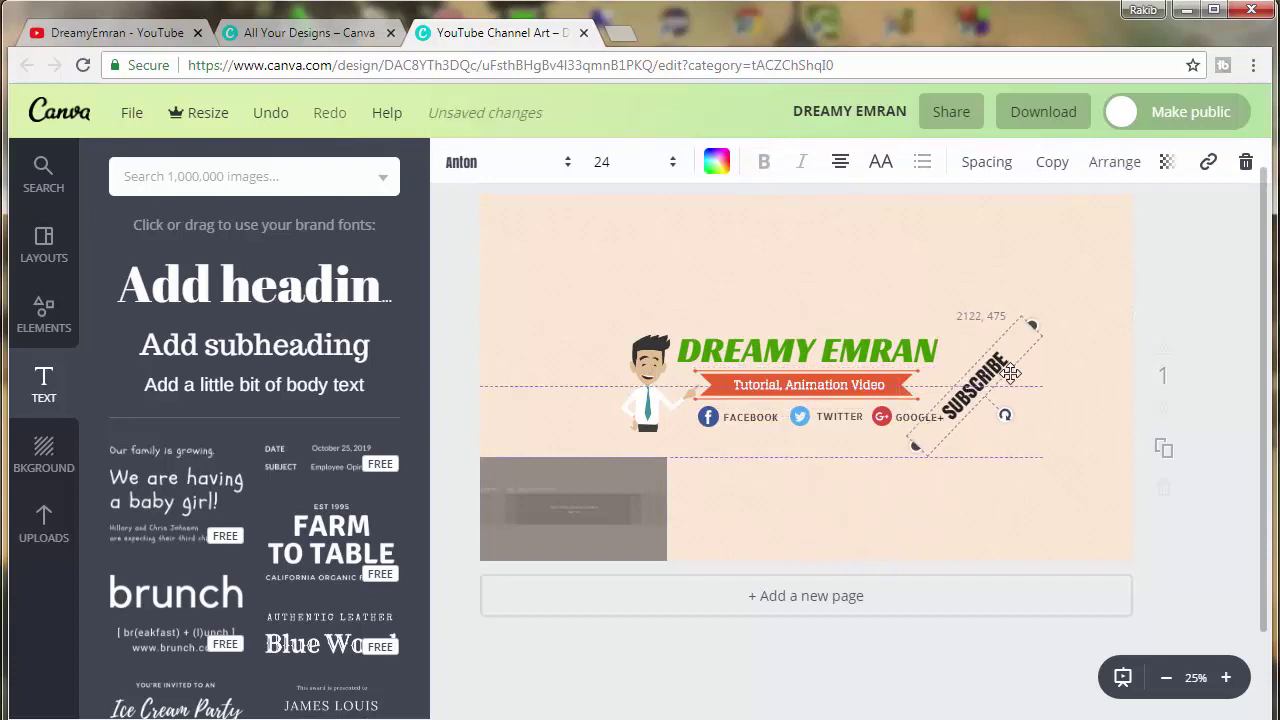
Enlarge the grey guide image to check the safe area, then shrink it to a corner block
{"action": "left_click", "coordinate": [614, 500]}
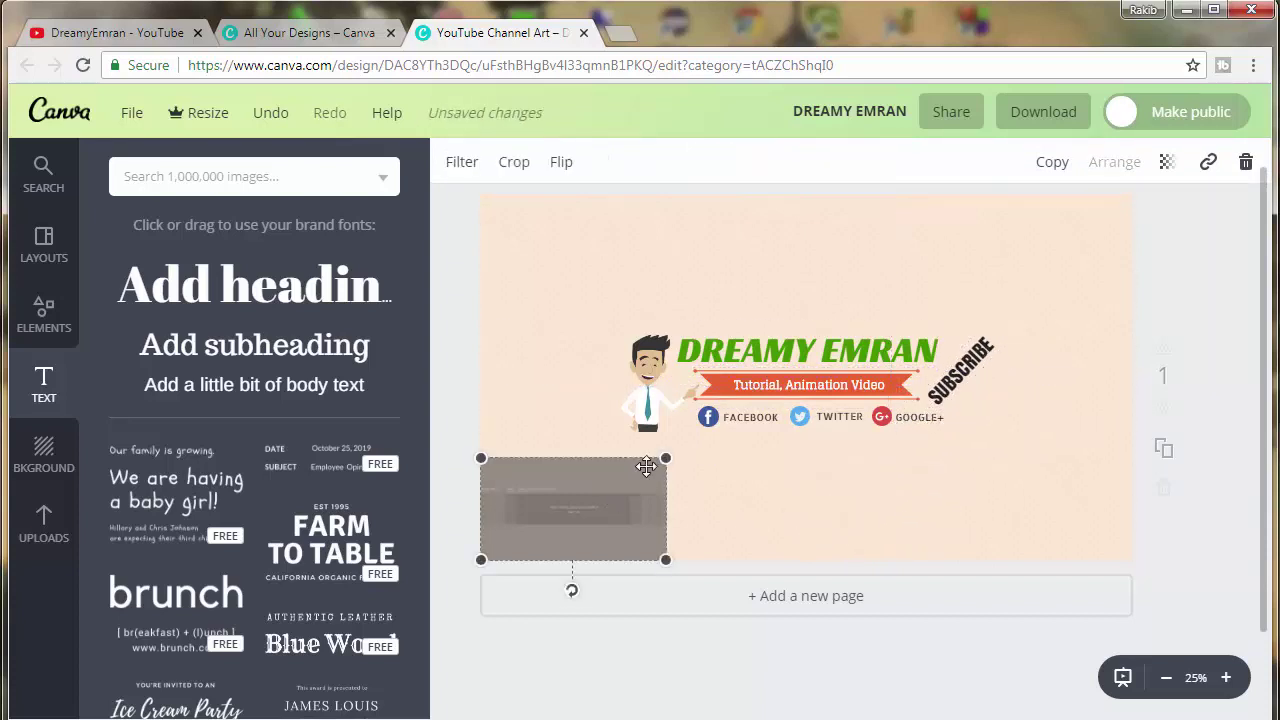
{"action": "mouse_move", "coordinate": [667, 457]}
{"action": "left_mouse_down"}
{"action": "mouse_move", "coordinate": [1118, 313]}
{"action": "mouse_move", "coordinate": [1143, 225]}
{"action": "left_mouse_up"}
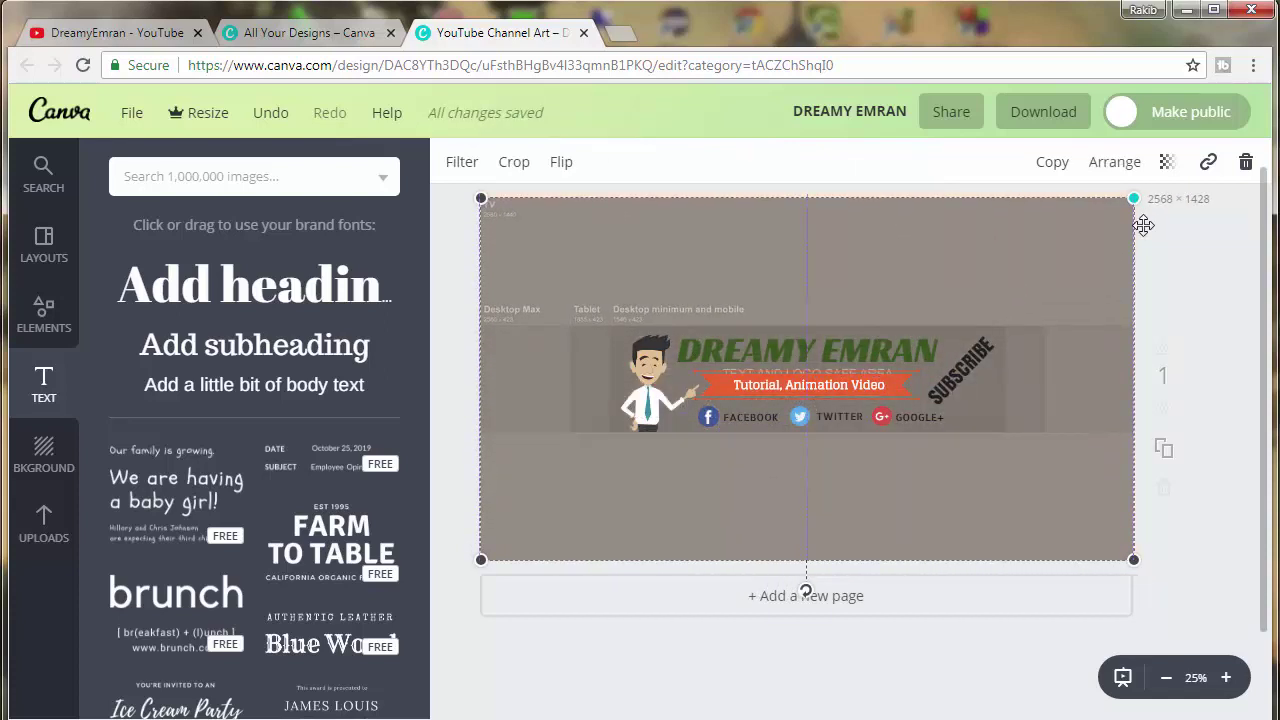
{"action": "left_click_drag", "start_coordinate": [1143, 225], "coordinate": [703, 440]}
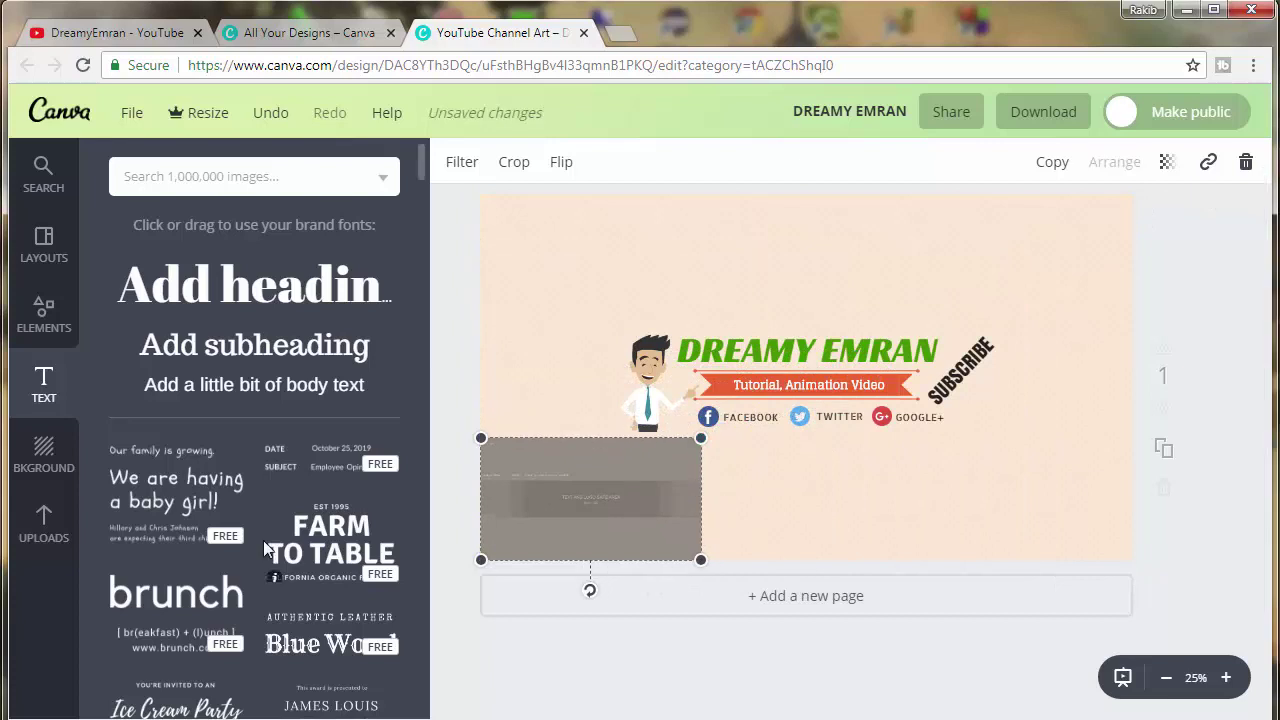
Add an arrow from Elements > Lines and make it orange
{"action": "left_click", "coordinate": [35, 338]}
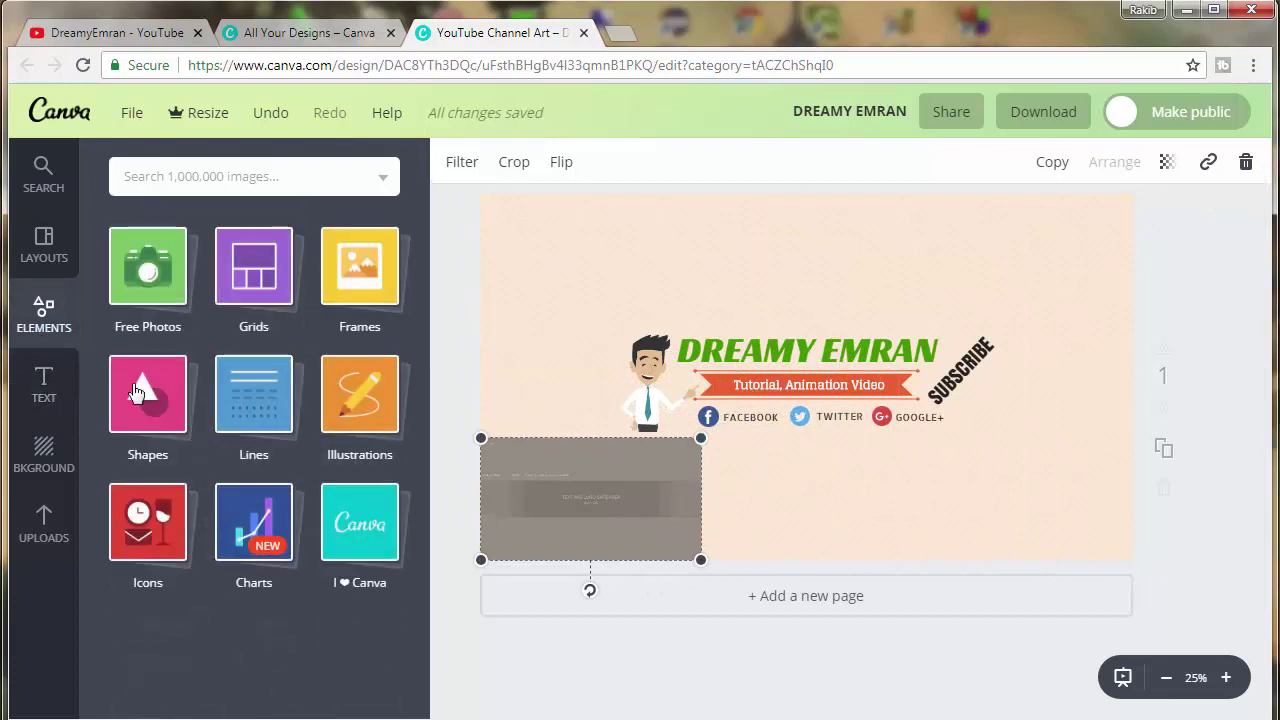
{"action": "left_click", "coordinate": [256, 412]}
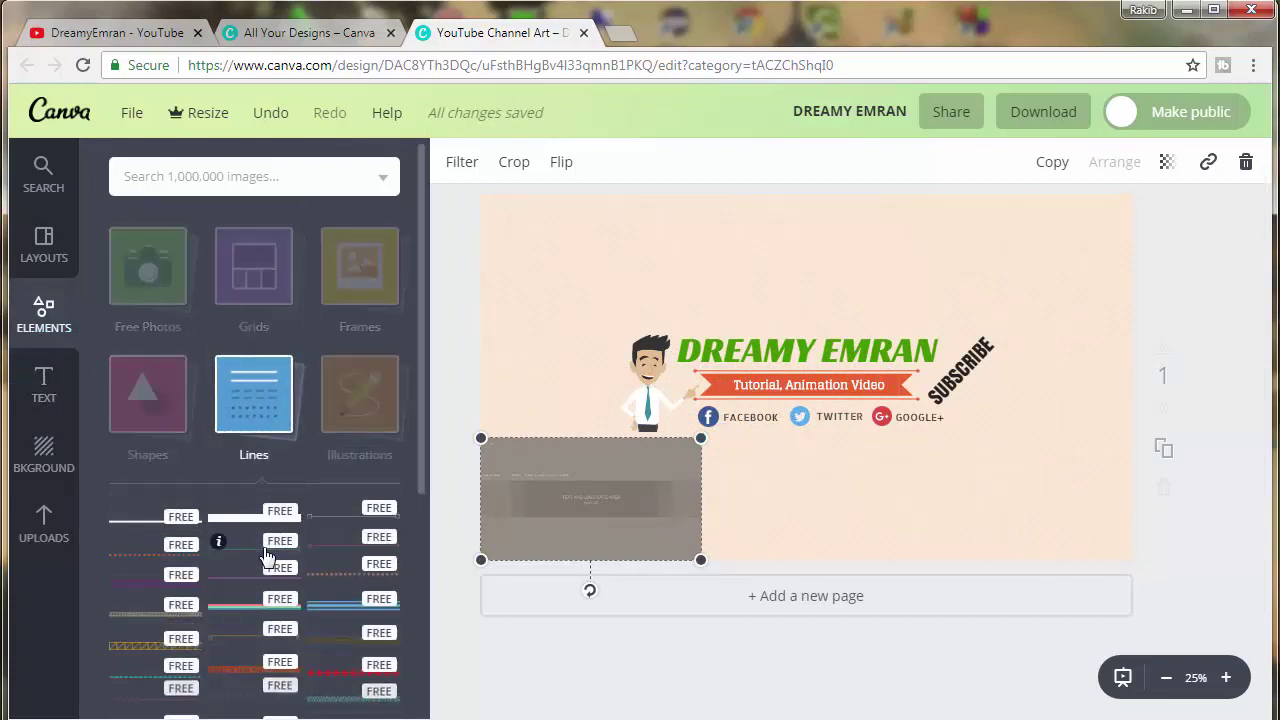
{"action": "scroll", "coordinate": [250, 460], "scroll_direction": "down", "scroll_amount": 3}
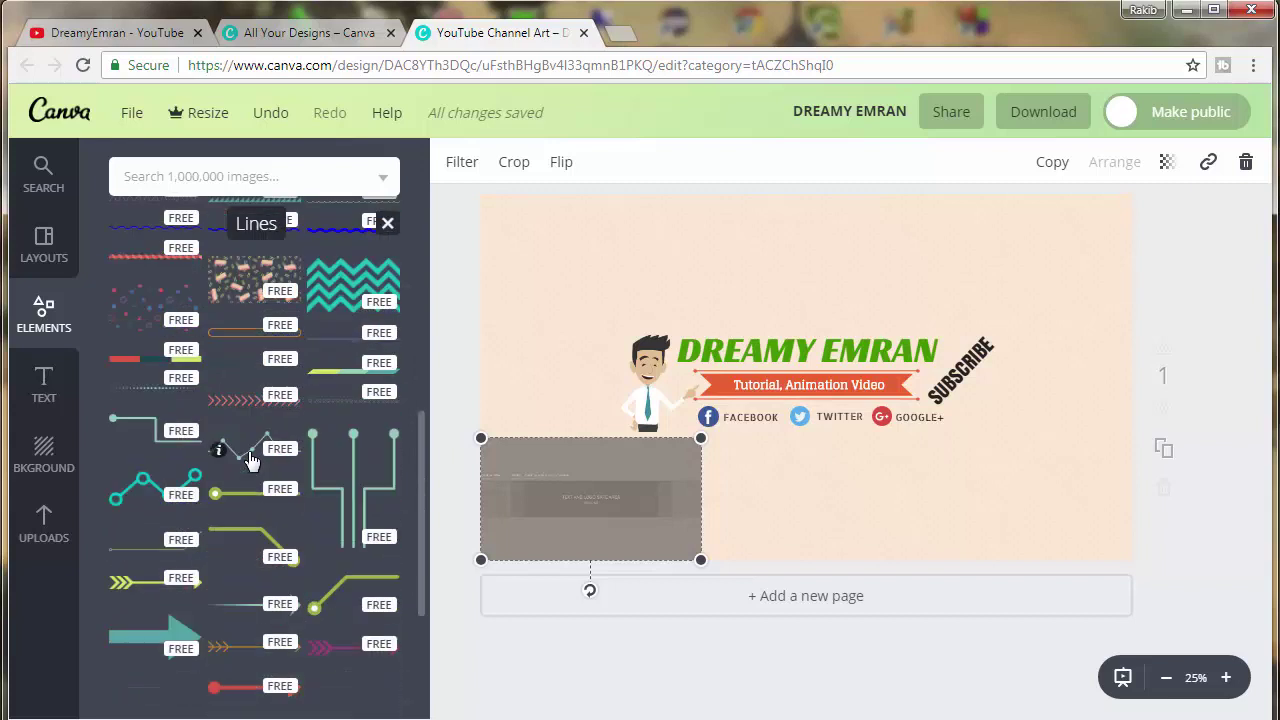
{"action": "left_click", "coordinate": [172, 635]}
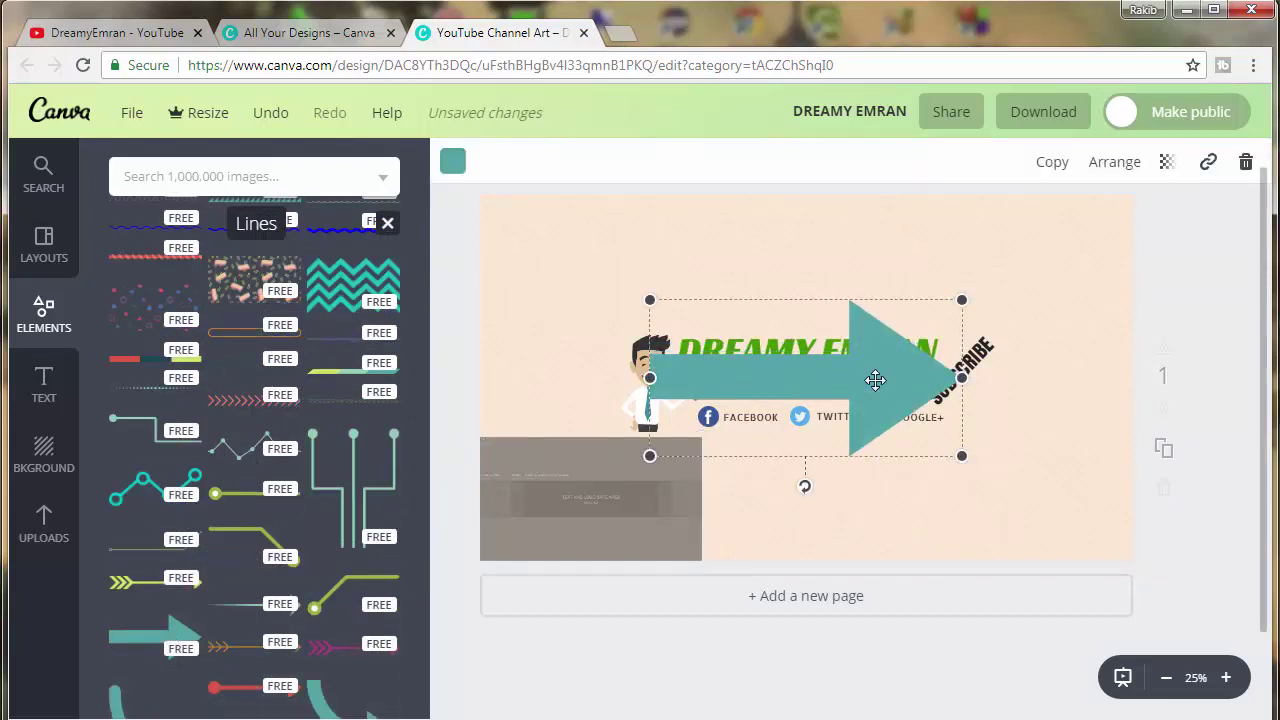
{"action": "left_click", "coordinate": [453, 161]}
{"action": "left_click", "coordinate": [627, 257]}
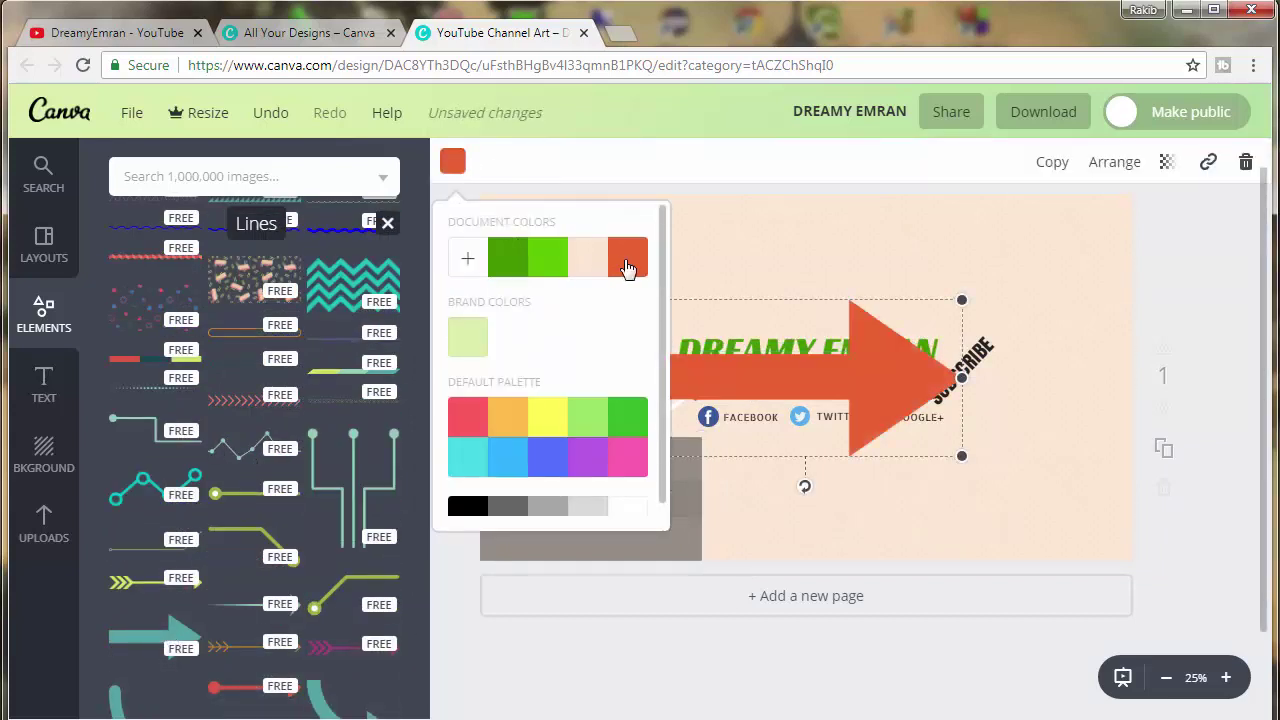
Rotate the arrow down-right, shrink it under SUBSCRIBE, and stretch the guide image over the design
{"action": "mouse_move", "coordinate": [805, 486]}
{"action": "left_mouse_down"}
{"action": "mouse_move", "coordinate": [767, 213]}
{"action": "mouse_move", "coordinate": [822, 480]}
{"action": "left_mouse_up"}
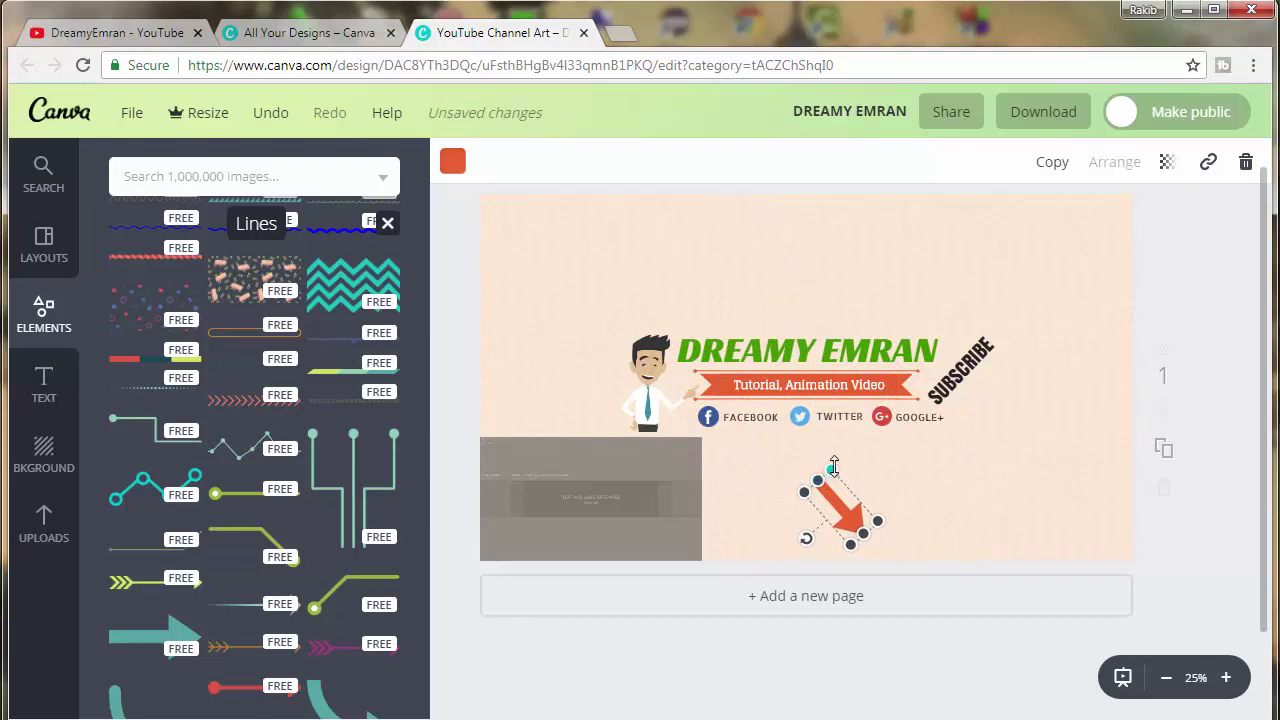
{"action": "left_click_drag", "start_coordinate": [820, 487], "coordinate": [832, 480]}
{"action": "left_click_drag", "start_coordinate": [989, 442], "coordinate": [986, 397]}
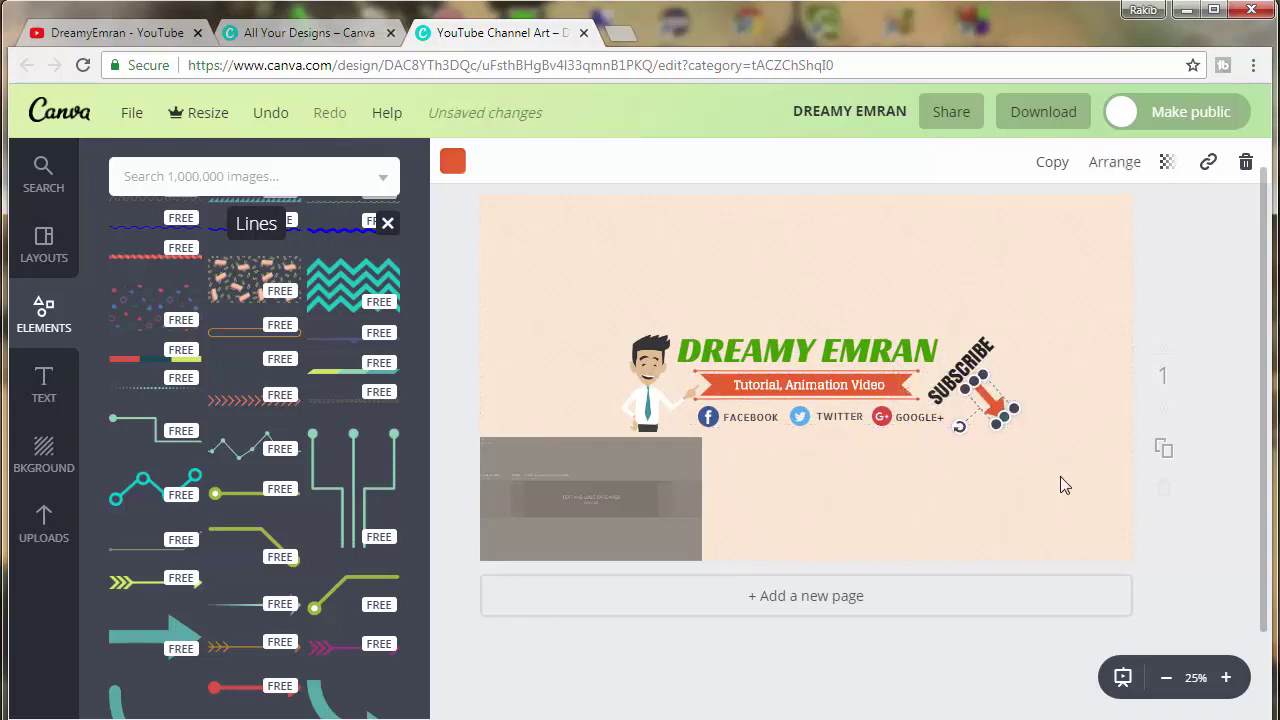
{"action": "left_click", "coordinate": [590, 500]}
{"action": "left_click_drag", "start_coordinate": [702, 437], "coordinate": [1177, 279]}
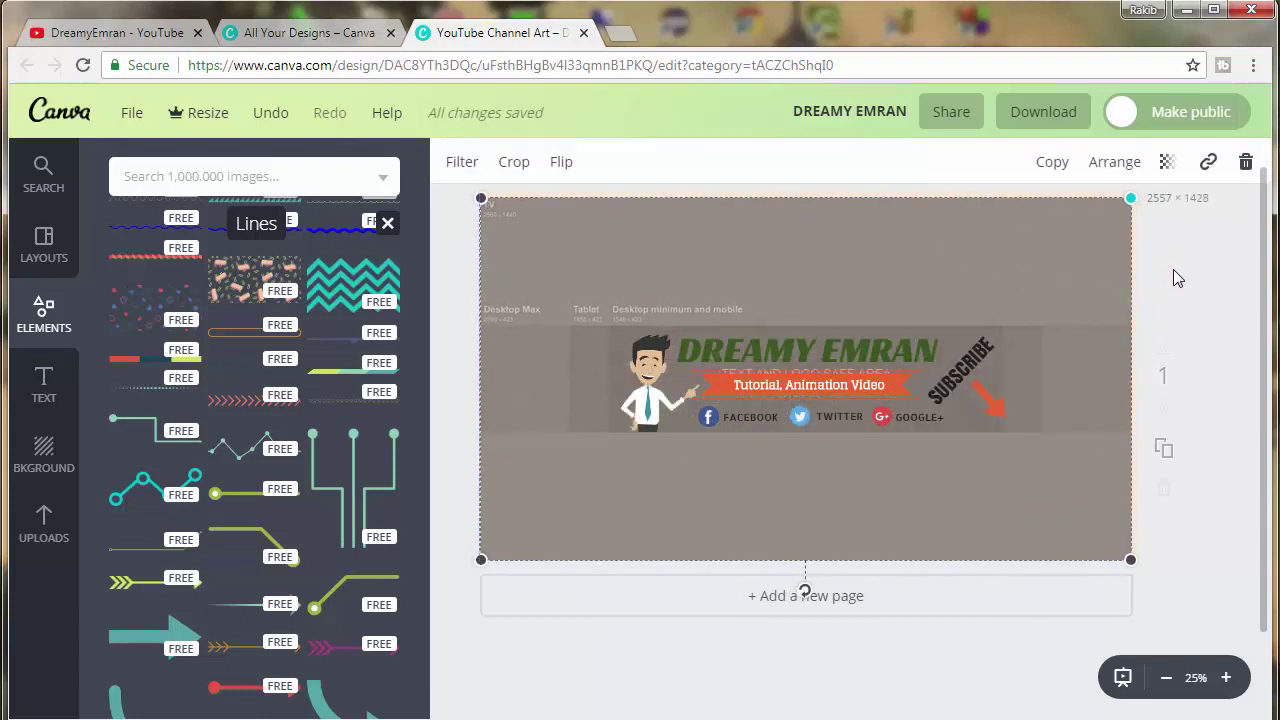
Shrink the grey guide image again, undoing a trial re-enlargement
{"action": "left_click_drag", "start_coordinate": [1177, 279], "coordinate": [986, 403]}
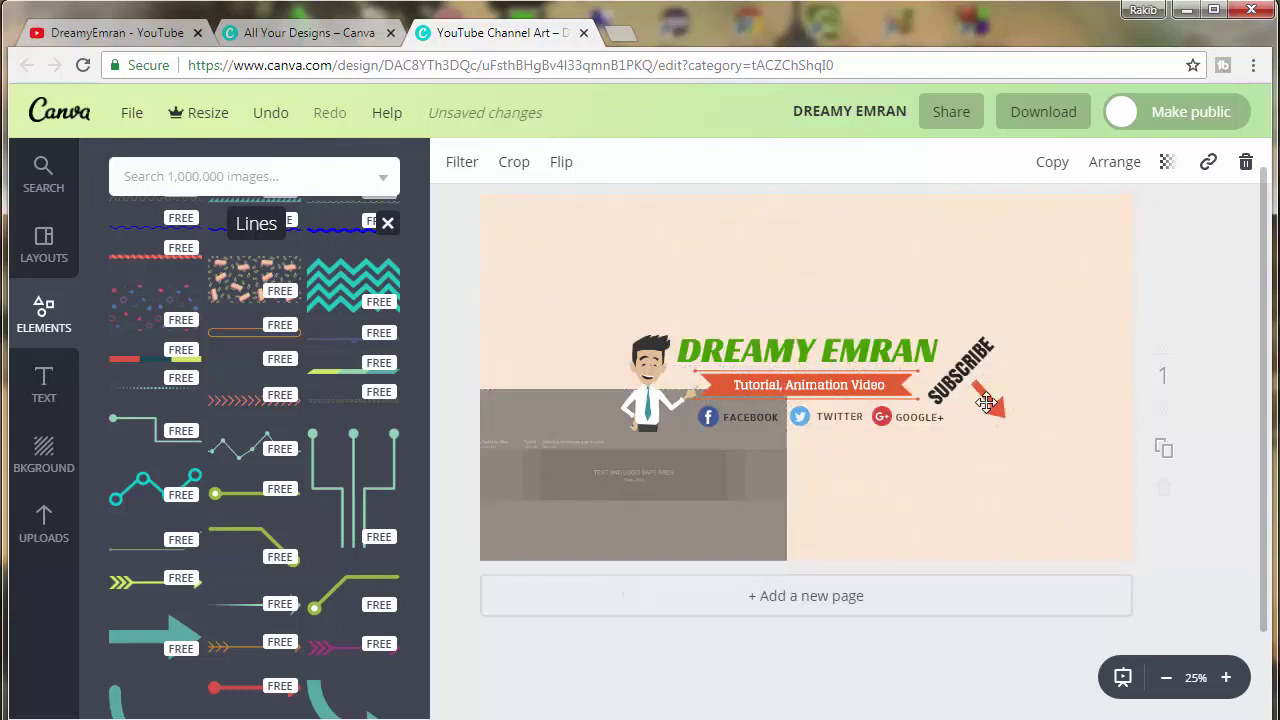
{"action": "left_click", "coordinate": [984, 401]}
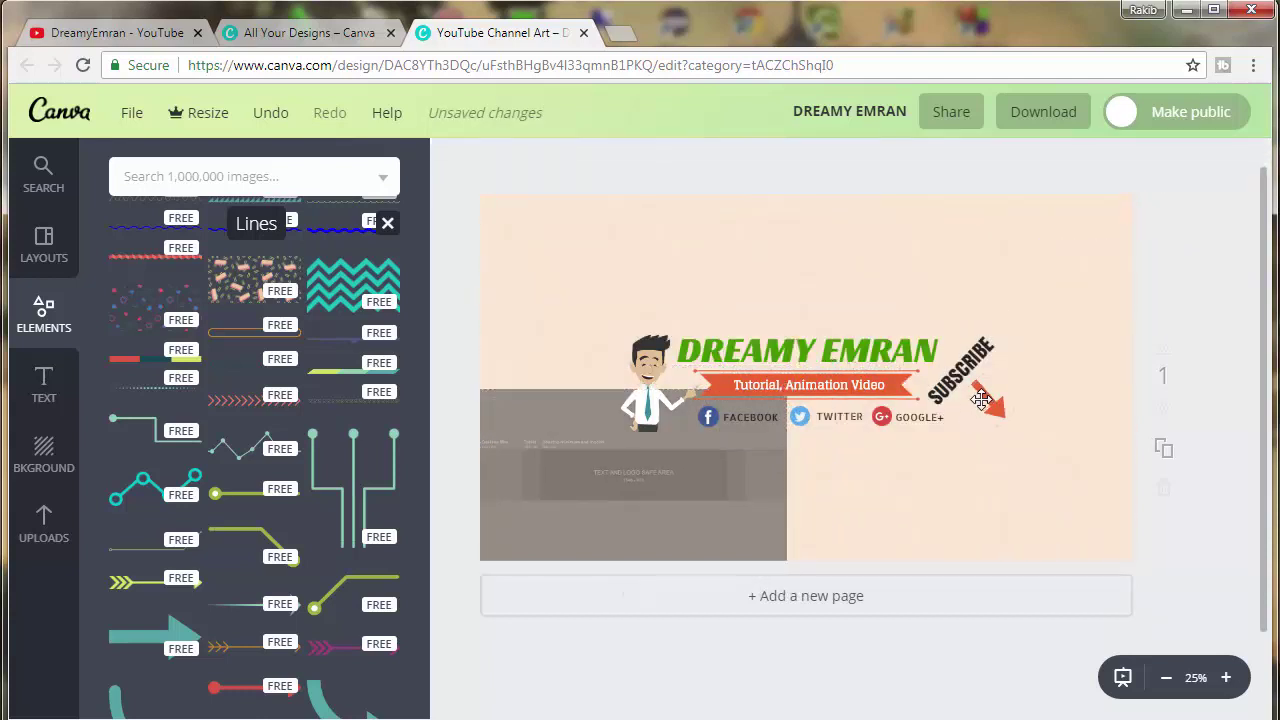
{"action": "left_click", "coordinate": [749, 457]}
{"action": "left_click_drag", "start_coordinate": [786, 390], "coordinate": [1163, 253]}
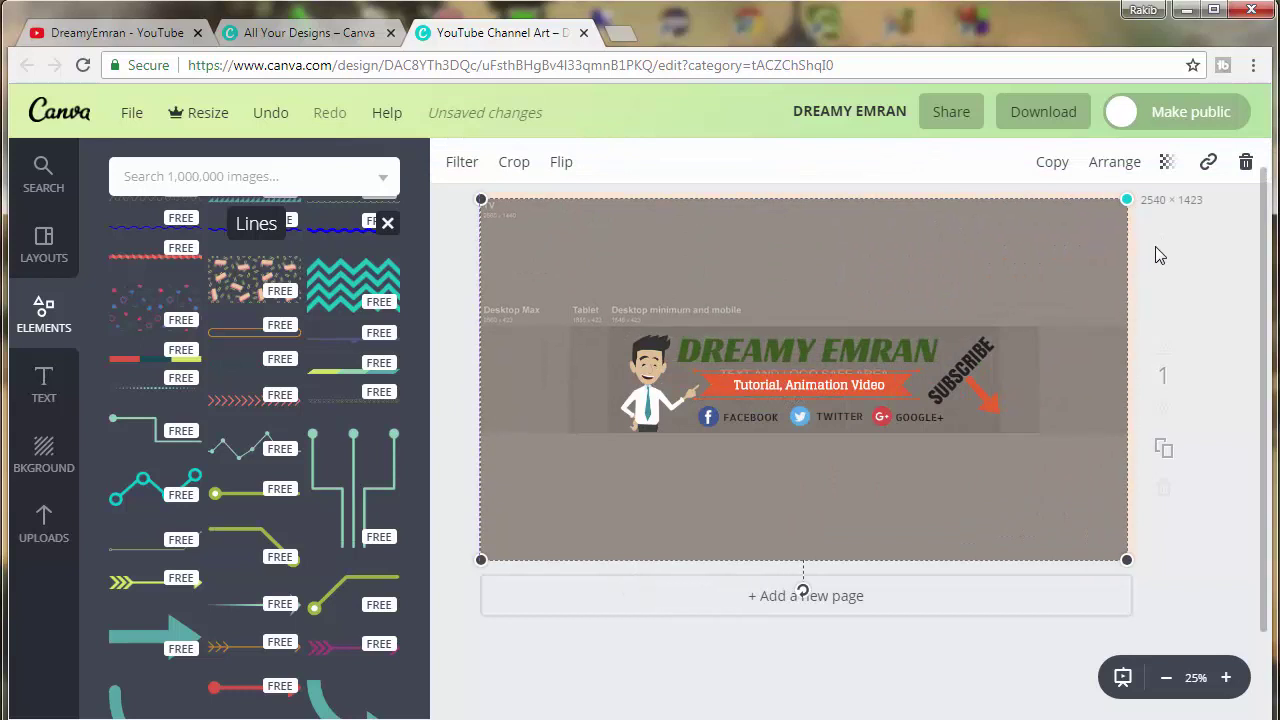
{"action": "key", "text": "ctrl+z"}
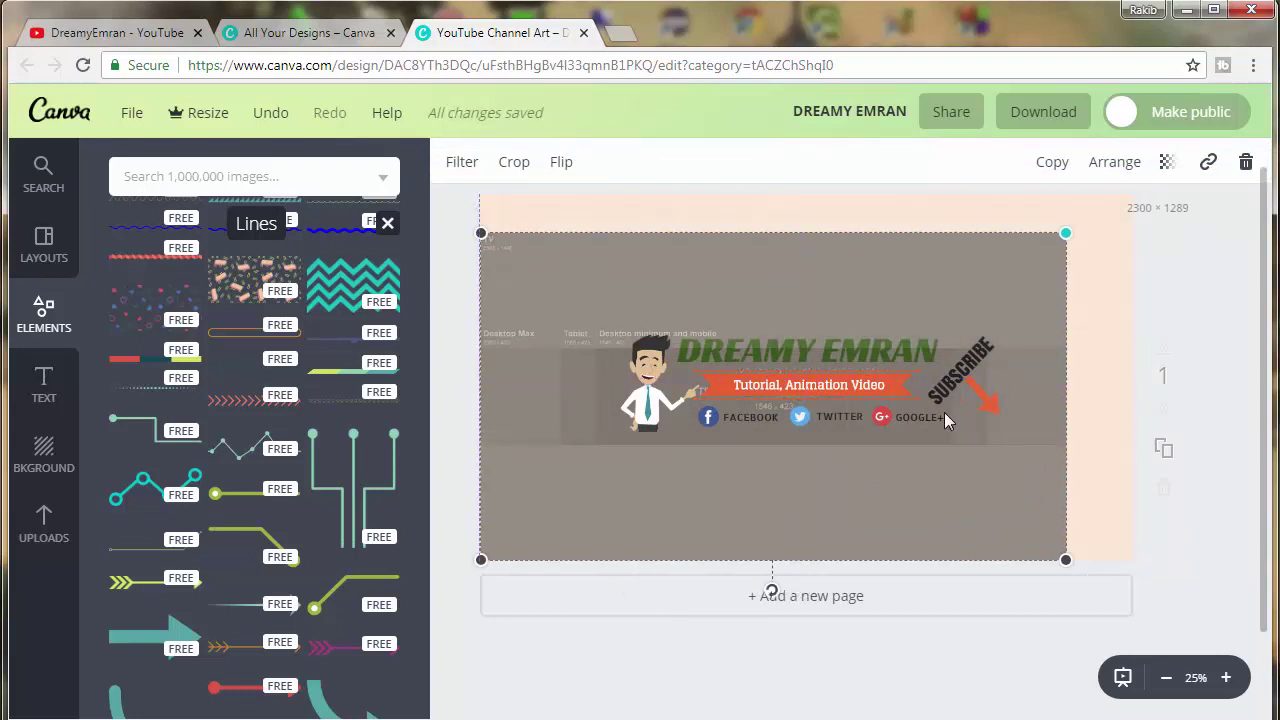
Reduce SUBSCRIBE's tilt and re-angle the orange arrow down-right beneath it
{"action": "left_click", "coordinate": [971, 355]}
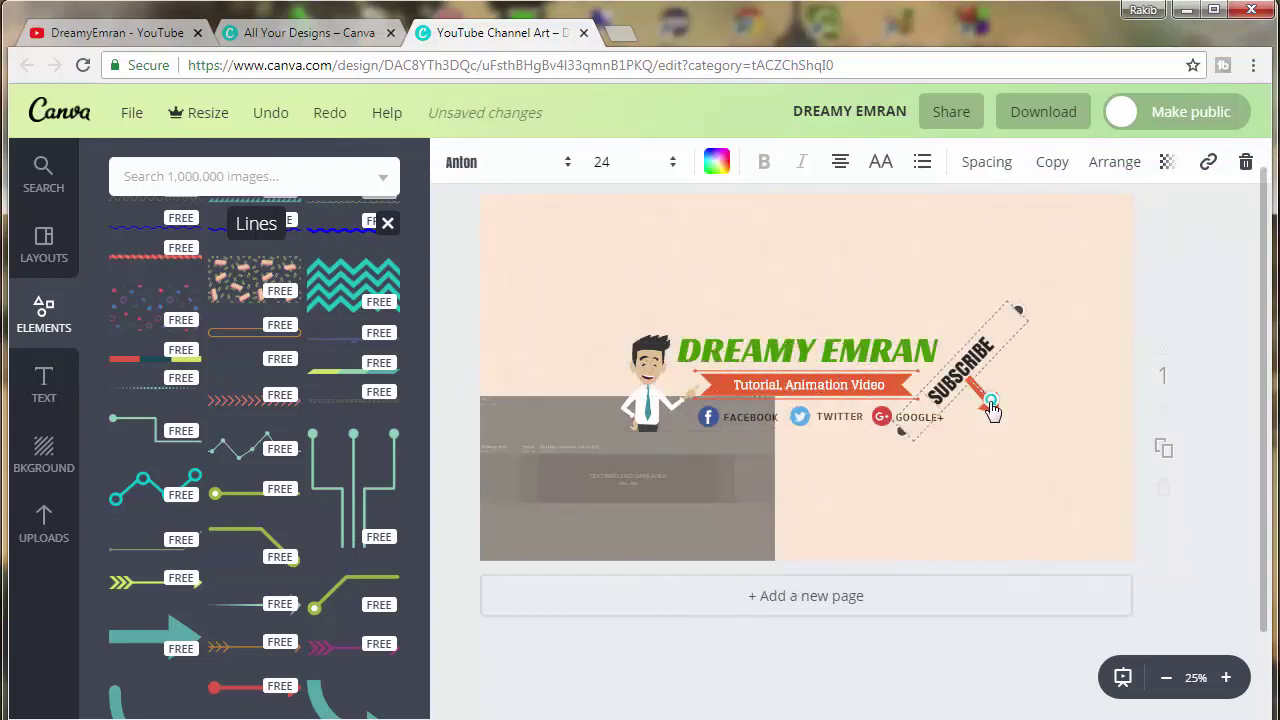
{"action": "left_click_drag", "start_coordinate": [990, 401], "coordinate": [987, 407]}
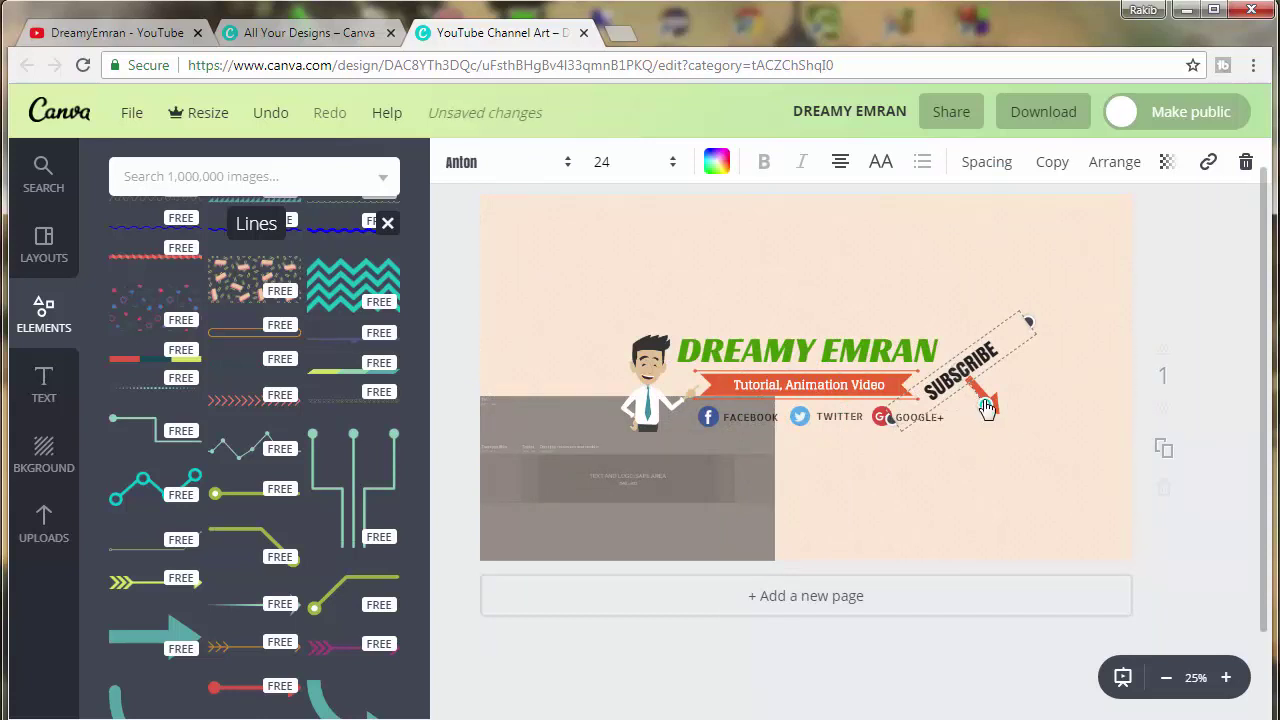
{"action": "left_click", "coordinate": [990, 402]}
{"action": "left_click_drag", "start_coordinate": [980, 428], "coordinate": [949, 435]}
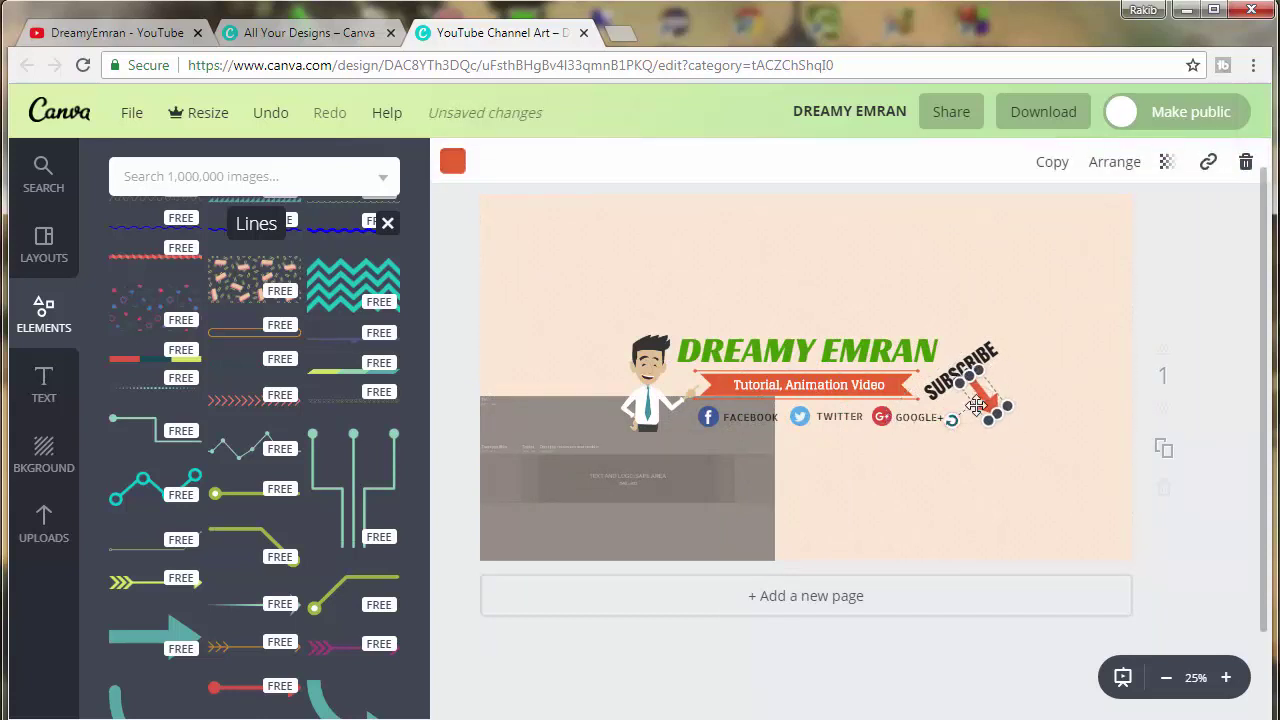
{"action": "left_click_drag", "start_coordinate": [983, 397], "coordinate": [984, 406]}
{"action": "left_click", "coordinate": [1076, 402]}
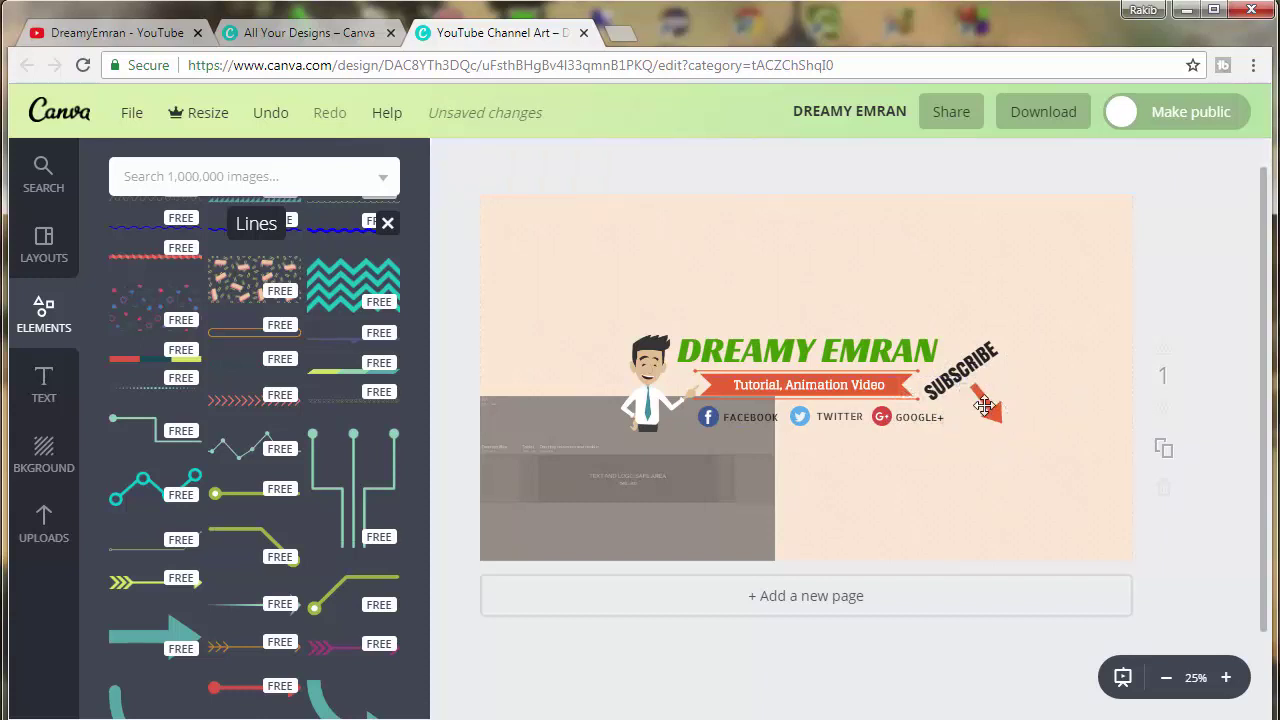
{"action": "left_click", "coordinate": [978, 390]}
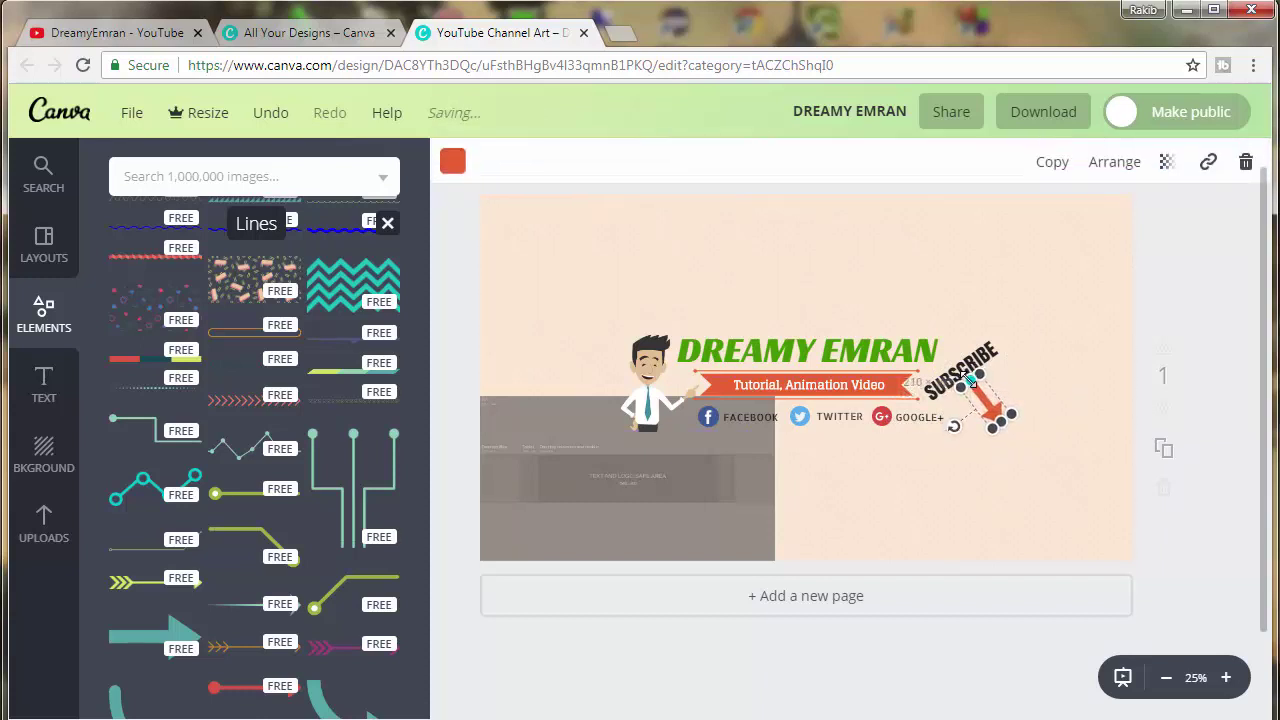
Check alignment against the grey guide image, then delete the guide image
{"action": "left_click", "coordinate": [765, 451]}
{"action": "left_click_drag", "start_coordinate": [776, 397], "coordinate": [1190, 300]}
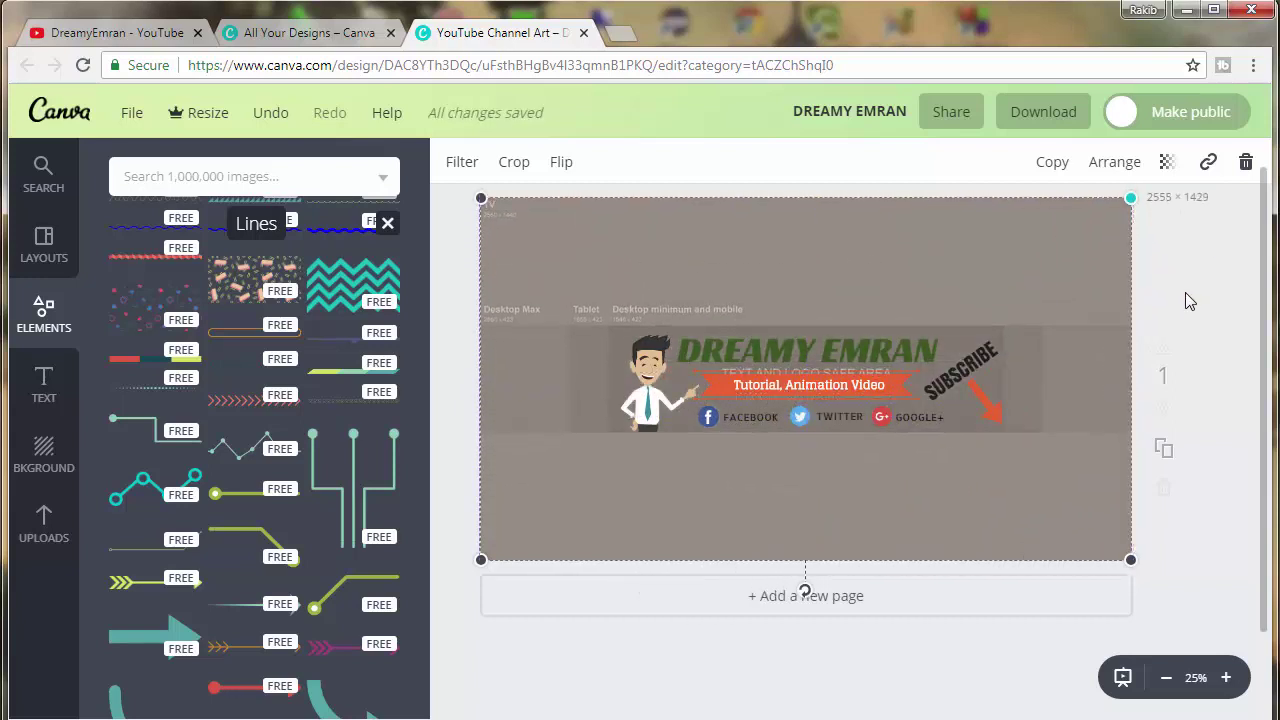
{"action": "left_click_drag", "start_coordinate": [1130, 198], "coordinate": [706, 516]}
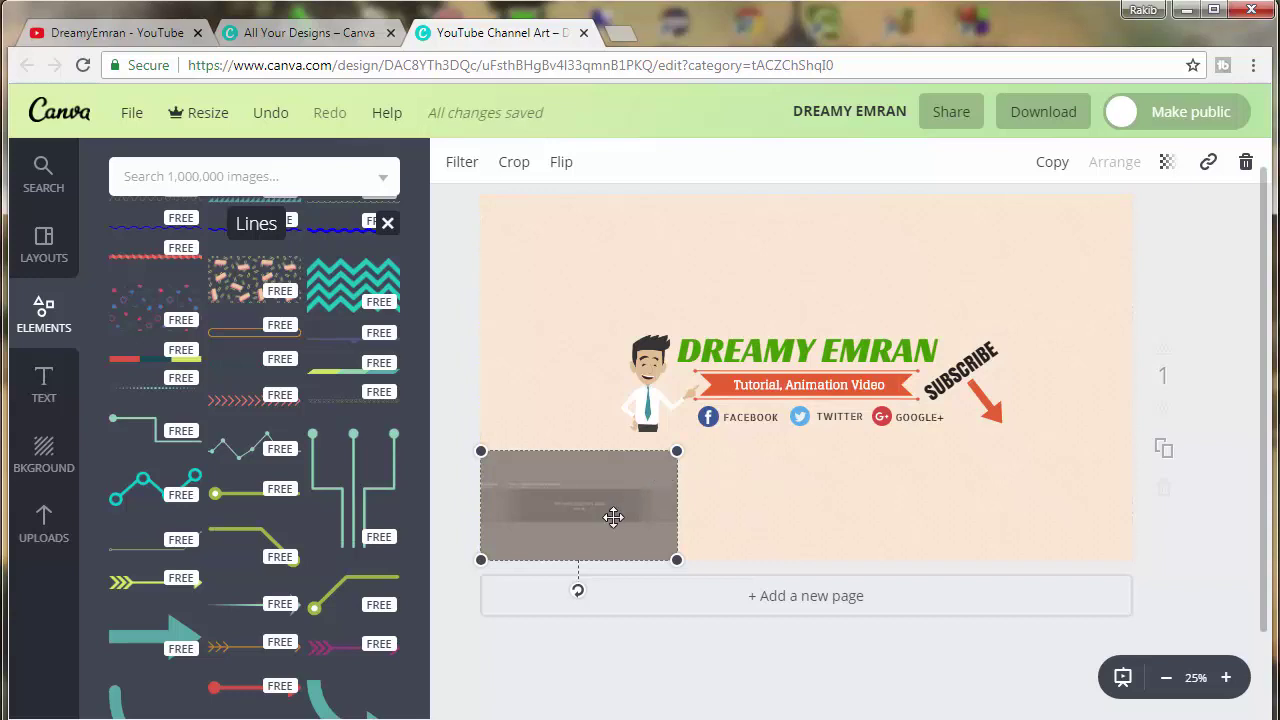
{"action": "key", "text": "Delete"}
Download the finished channel art as a JPG file
{"action": "left_click", "coordinate": [706, 492]}
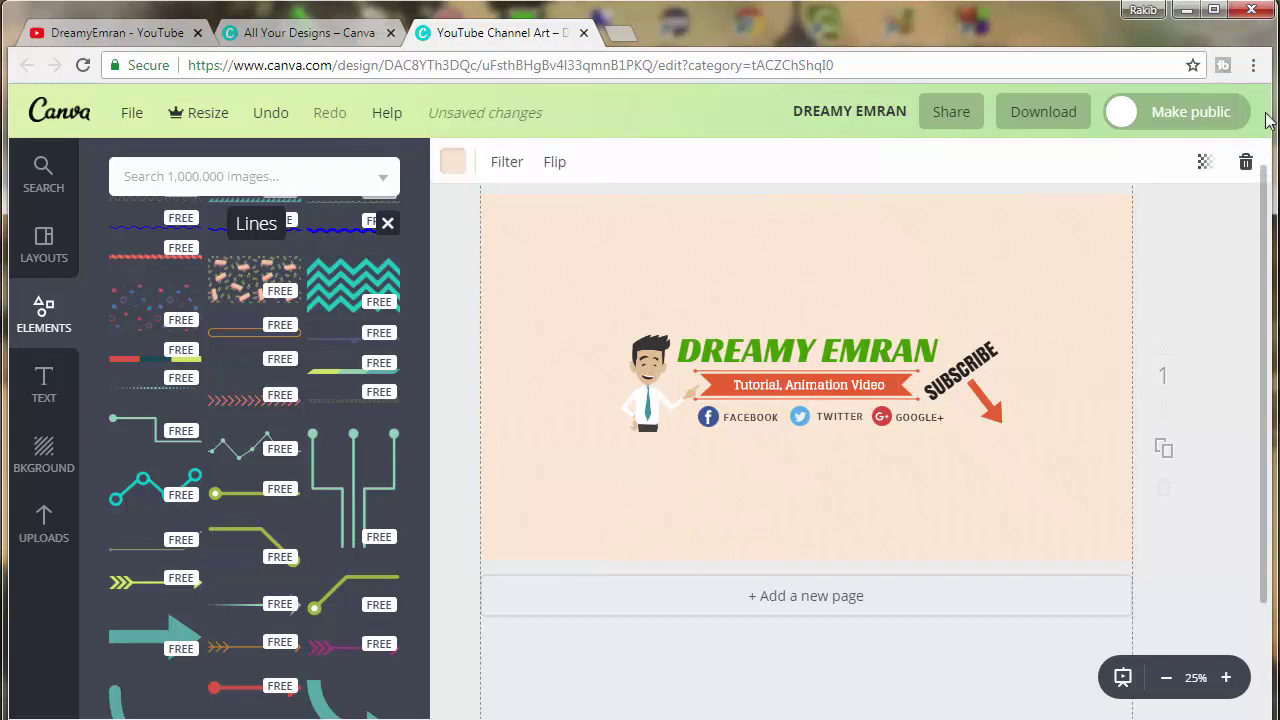
{"action": "left_click", "coordinate": [1043, 118]}
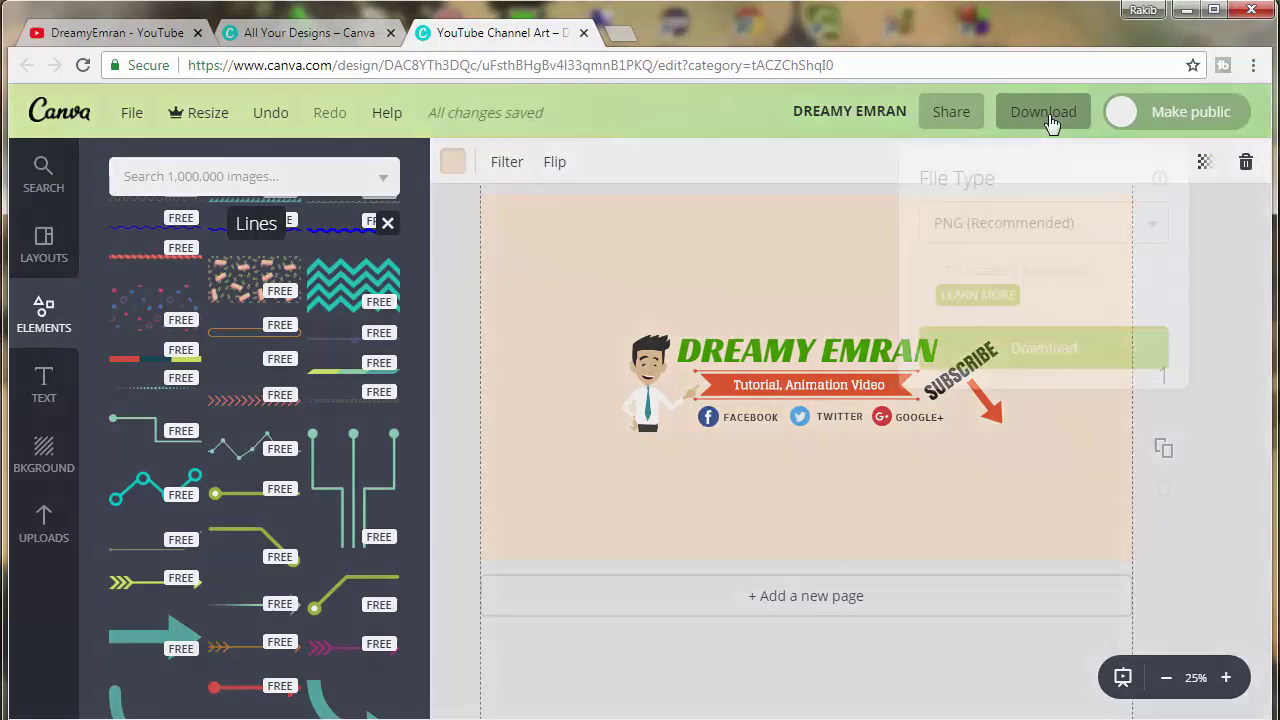
{"action": "left_click", "coordinate": [1065, 217]}
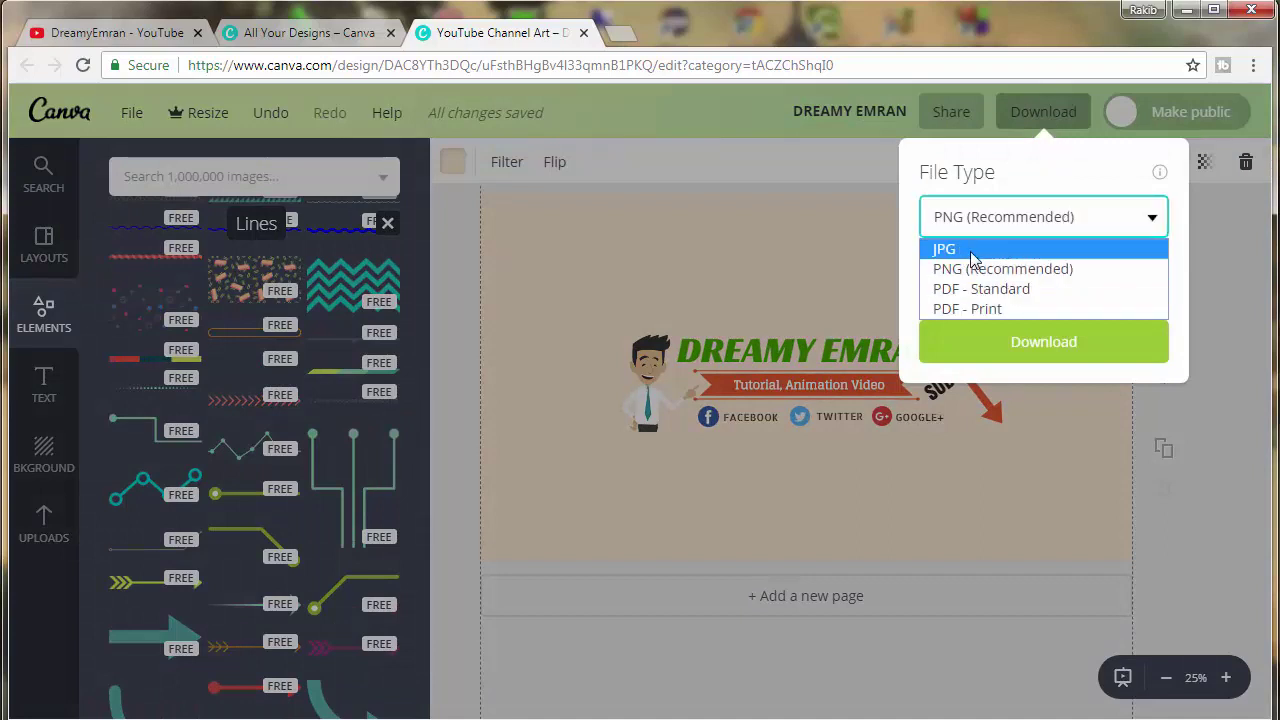
{"action": "left_click", "coordinate": [985, 250]}
{"action": "left_click", "coordinate": [1000, 278]}
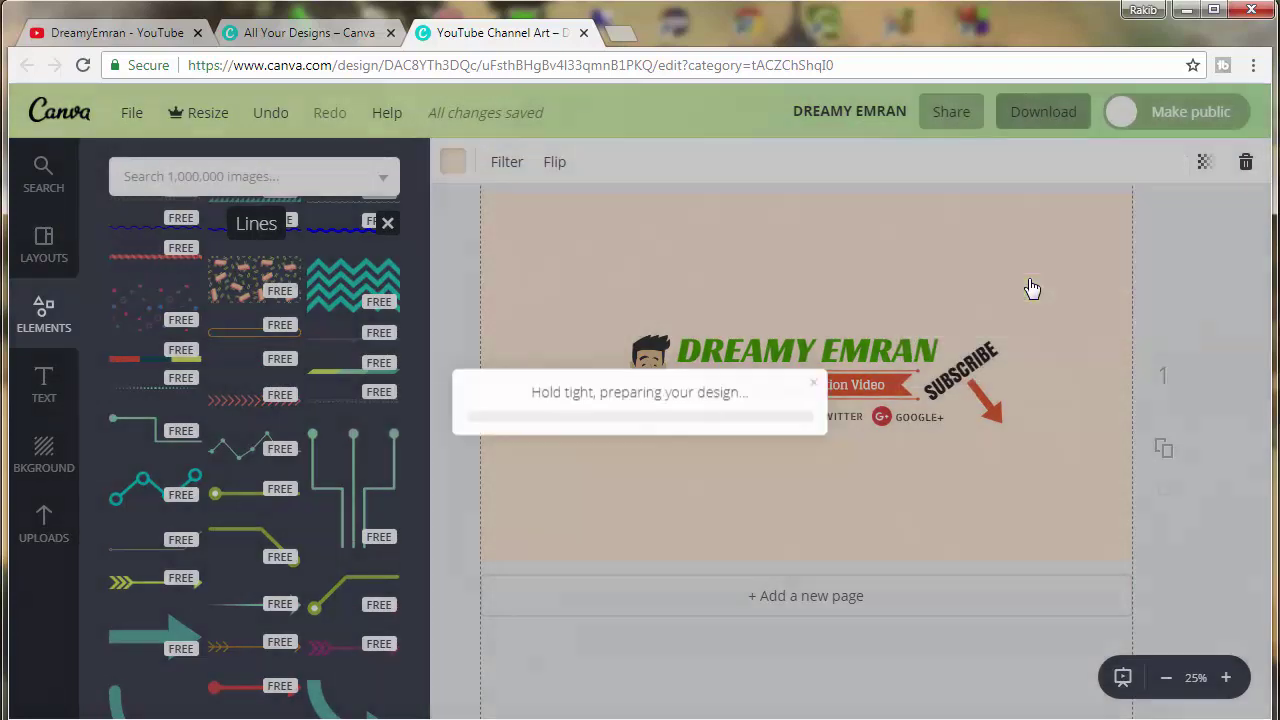